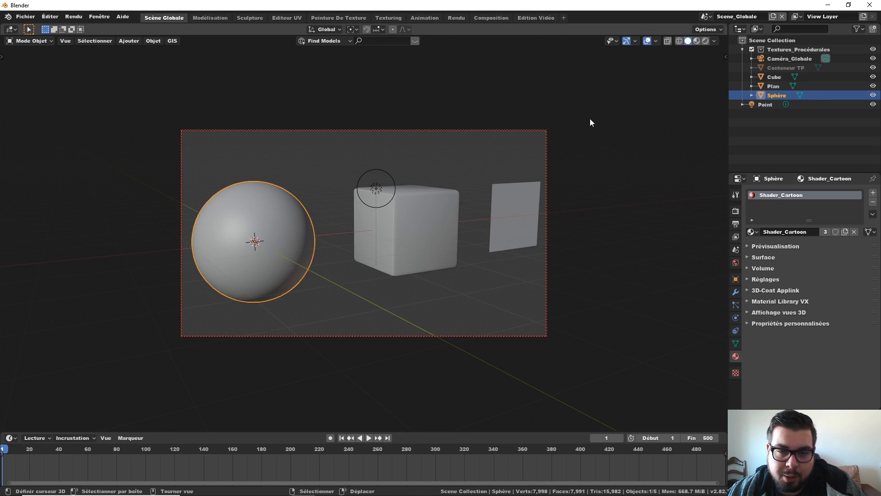
# Create a new world for the scene and set its surface background colour to black
pyautogui.click(378, 180)
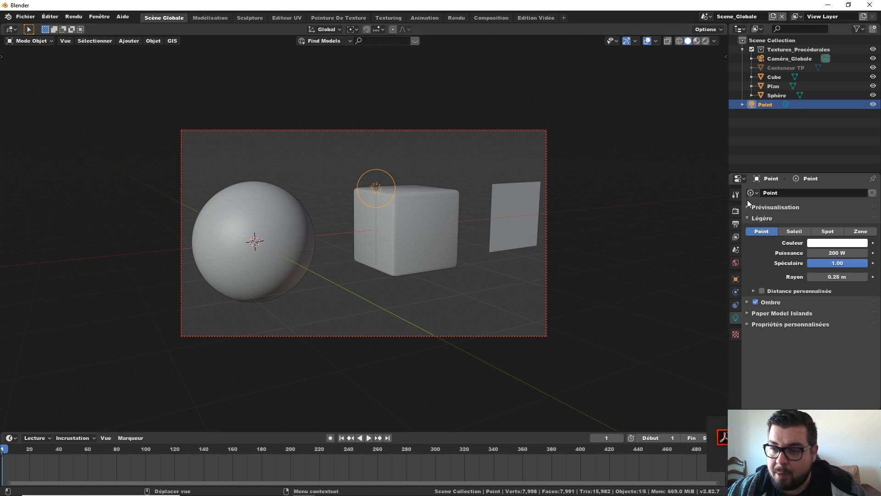
pyautogui.click(736, 262)
pyautogui.click(875, 194)
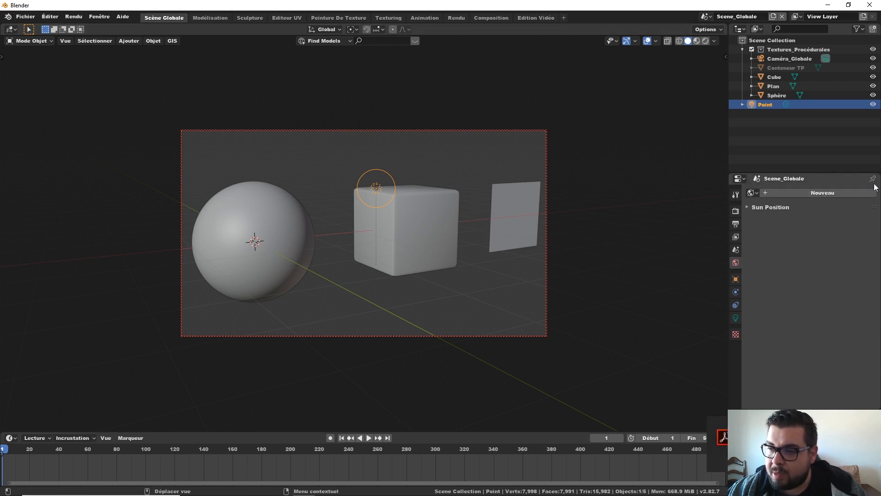
pyautogui.click(840, 191)
pyautogui.click(763, 207)
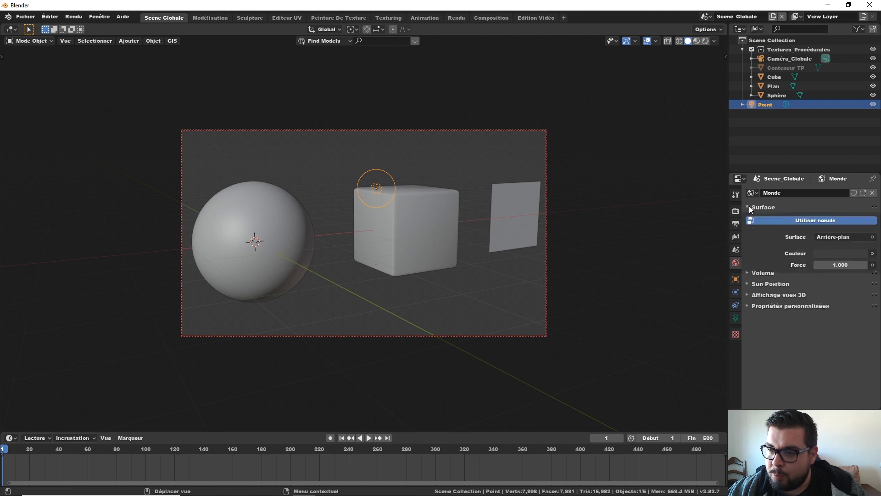
pyautogui.click(834, 252)
pyautogui.moveTo(859, 164); pyautogui.dragTo(861, 188)
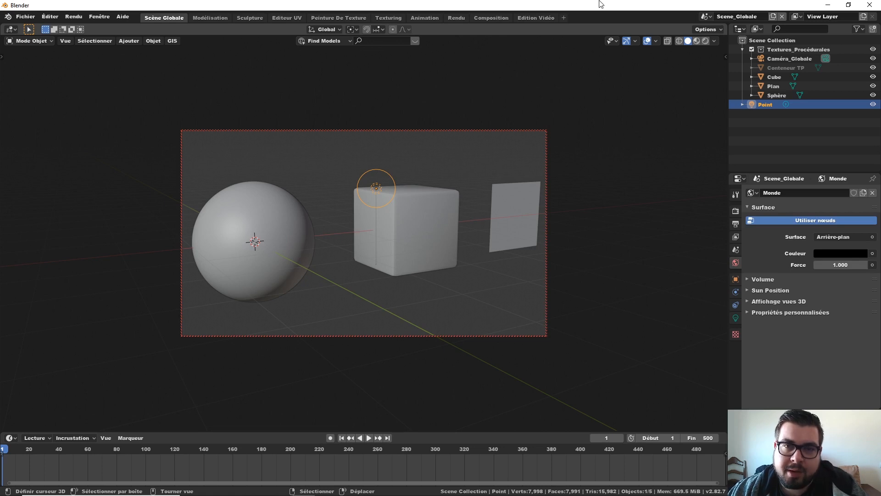
# Switch to the Texturing workspace and select the sphere to show its Shader_Cartoon material nodes
pyautogui.click(392, 19)
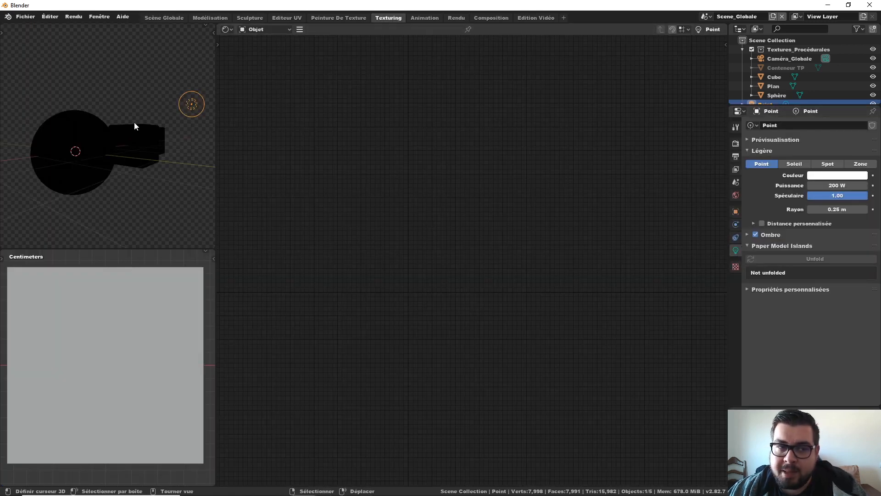
pyautogui.click(112, 130)
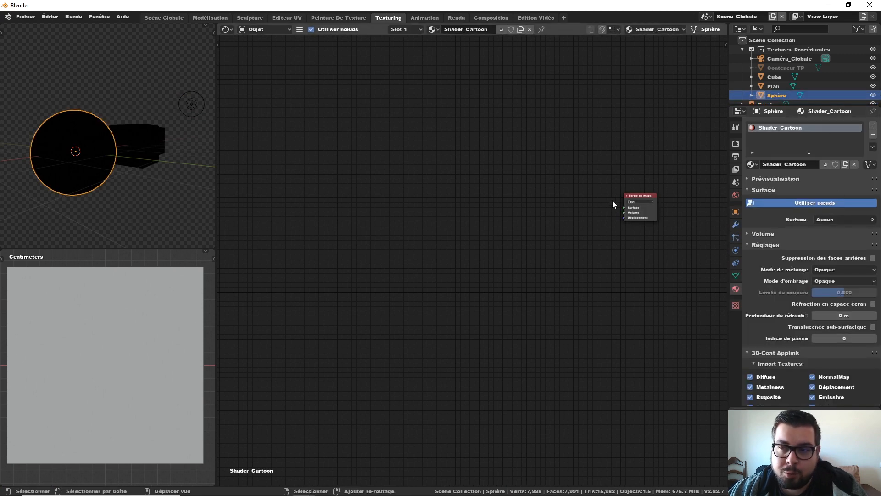
pyautogui.moveTo(613, 202); pyautogui.dragTo(483, 226, button='middle')
pyautogui.scroll(2, 514, 194)
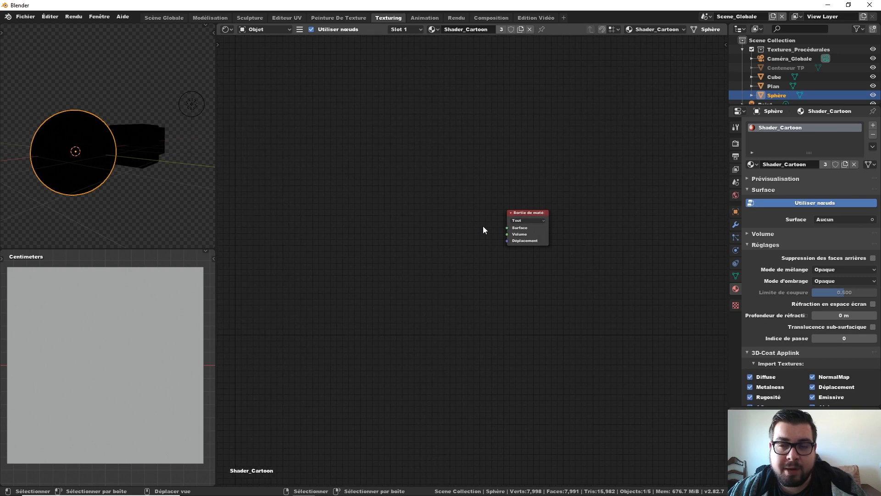
pyautogui.scroll(1, 478, 226)
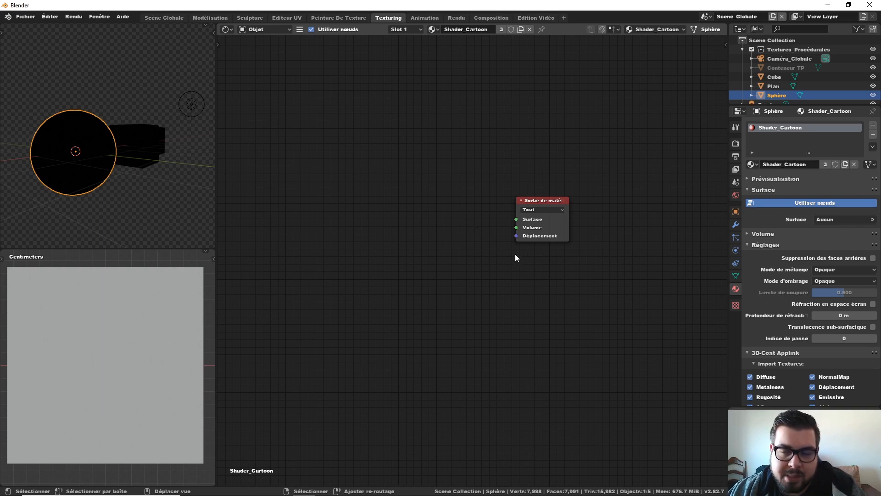
# Add a Diffuse BSDF node and place it well ahead of the Material Output node, leaving room between them
pyautogui.scroll(-2, 525, 254)
pyautogui.moveTo(442, 263); pyautogui.dragTo(484, 256, button='middle')
pyautogui.scroll(2, 482, 250)
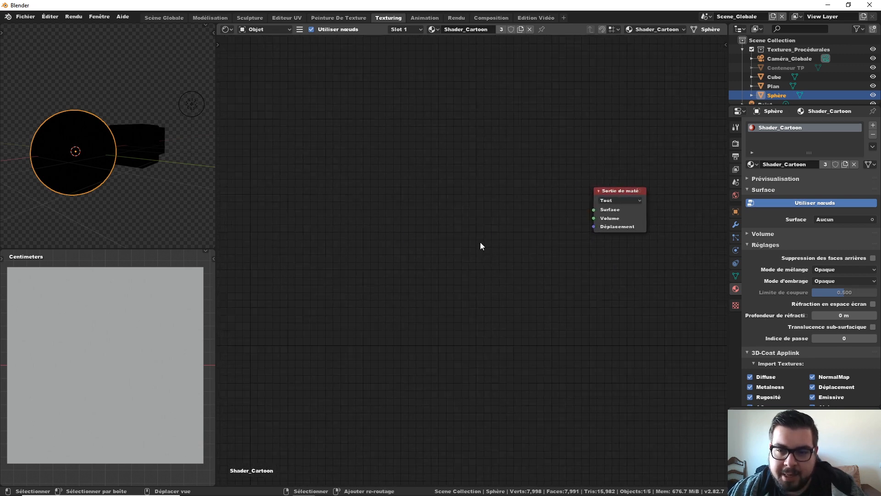
pyautogui.hotkey('shift', 'a')
pyautogui.click(468, 228)
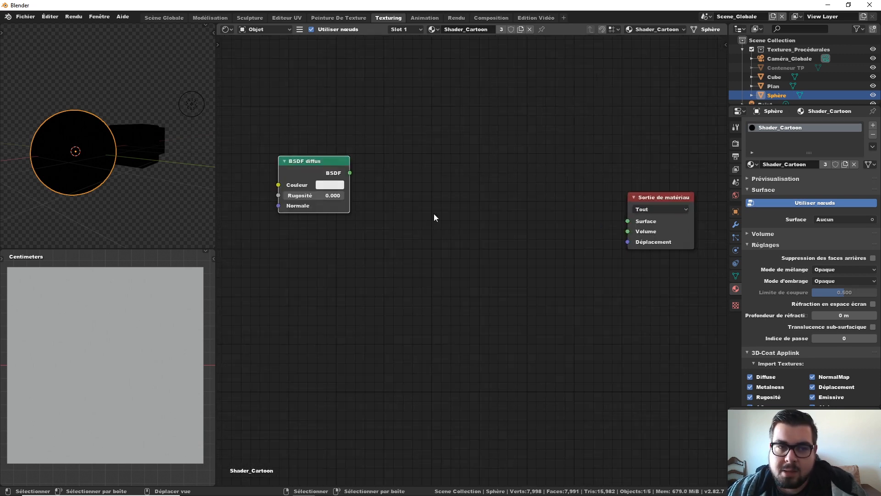
pyautogui.moveTo(419, 202); pyautogui.dragTo(399, 188, button='middle')
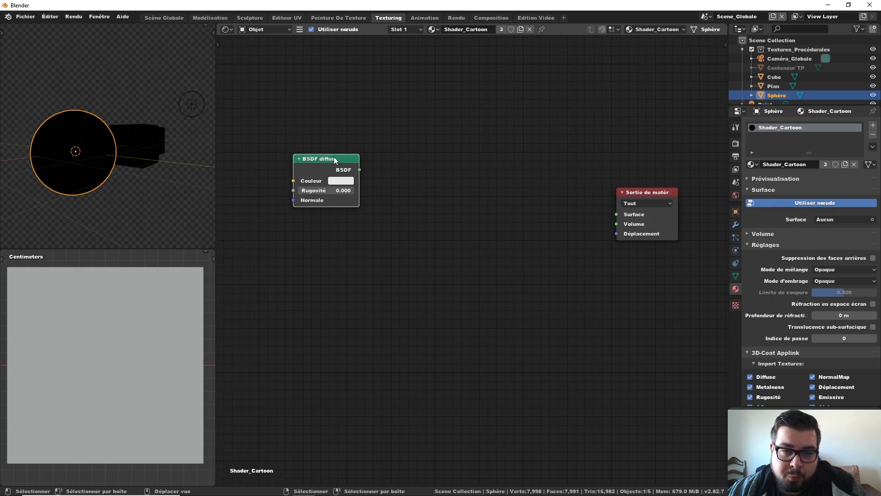
pyautogui.moveTo(334, 158); pyautogui.dragTo(295, 141)
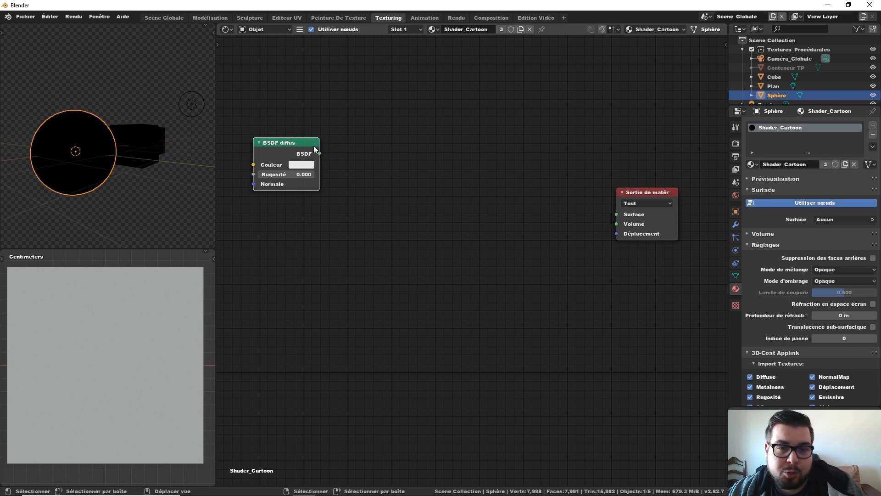
pyautogui.moveTo(309, 148); pyautogui.dragTo(306, 147)
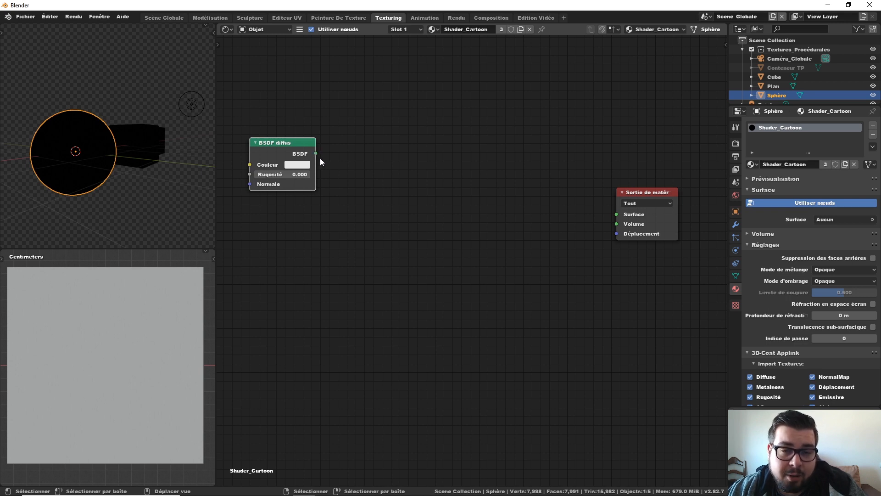
# Add a Shader to RGB converter node and connect the Diffuse BSDF output to its Shader input
pyautogui.scroll(-1, 307, 174)
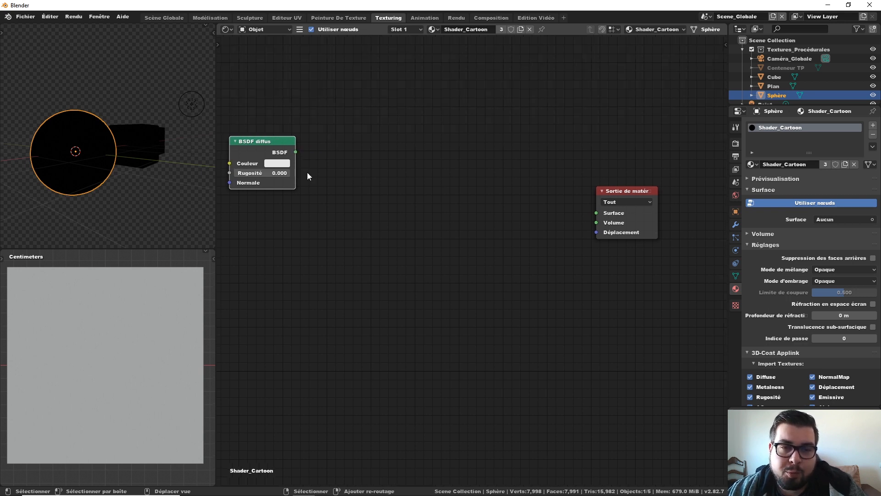
pyautogui.scroll(-1, 317, 165)
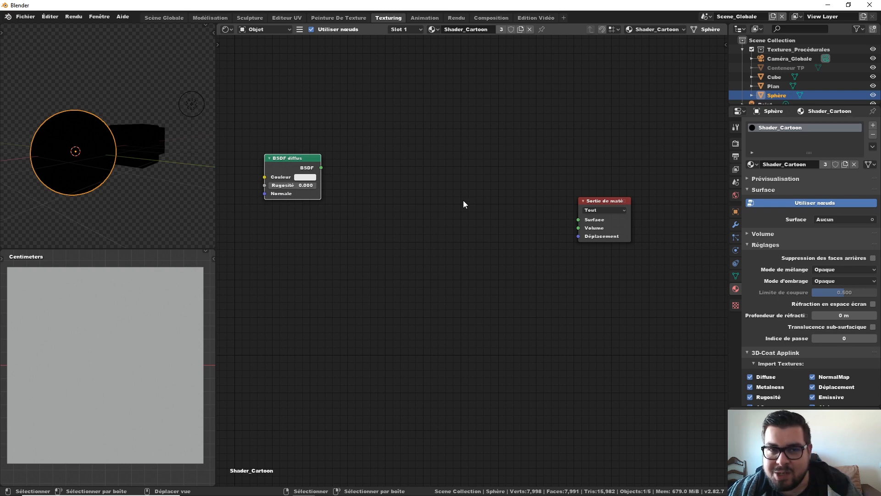
pyautogui.hotkey('shift', 'a')
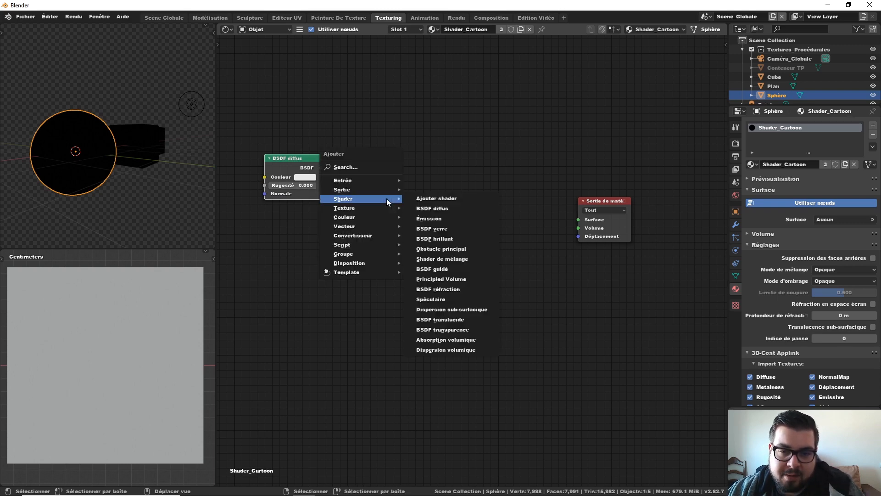
pyautogui.moveTo(365, 236)
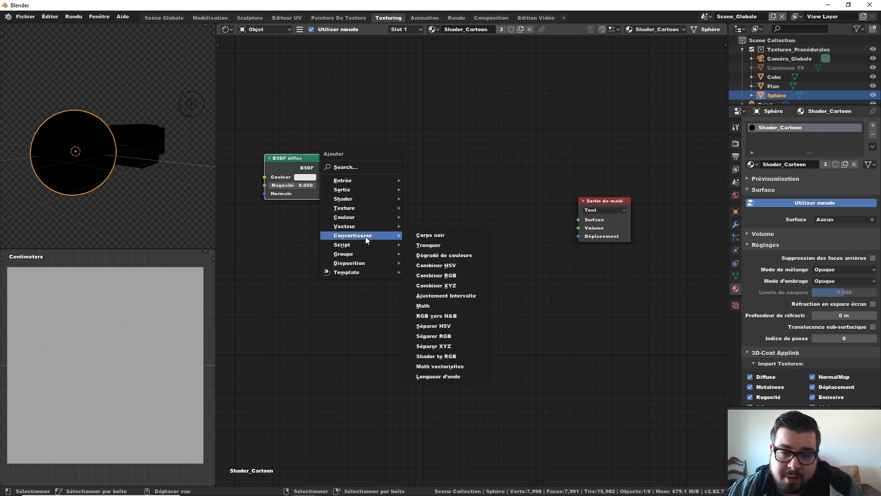
pyautogui.click(436, 356)
pyautogui.click(355, 151)
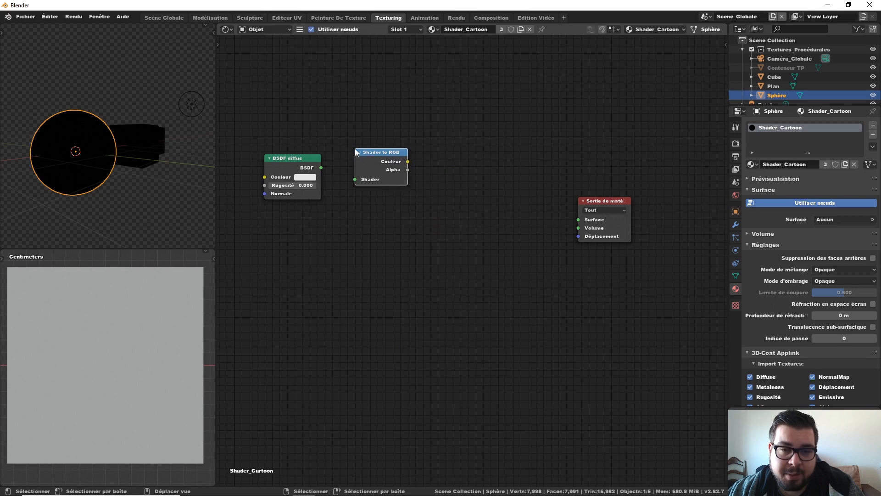
pyautogui.moveTo(322, 168); pyautogui.dragTo(356, 179)
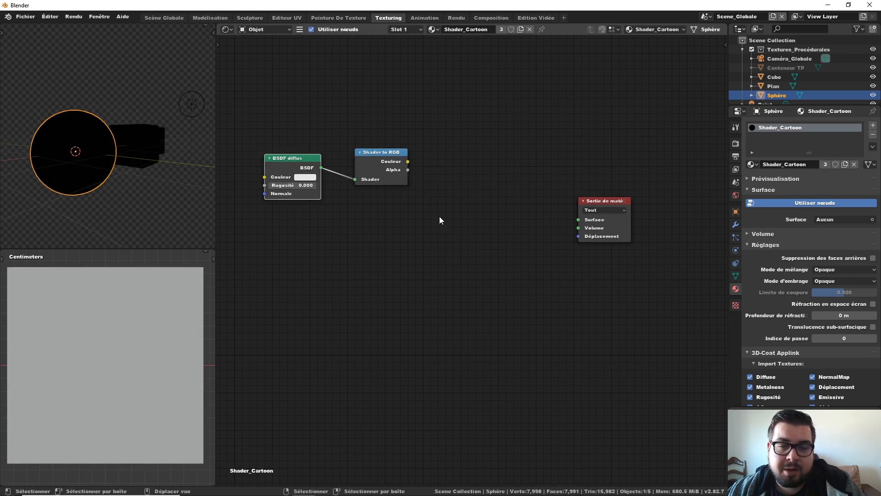
# Preview the Shader to RGB node's colour output on the objects through a Viewer node
pyautogui.scroll(-1, 437, 216)
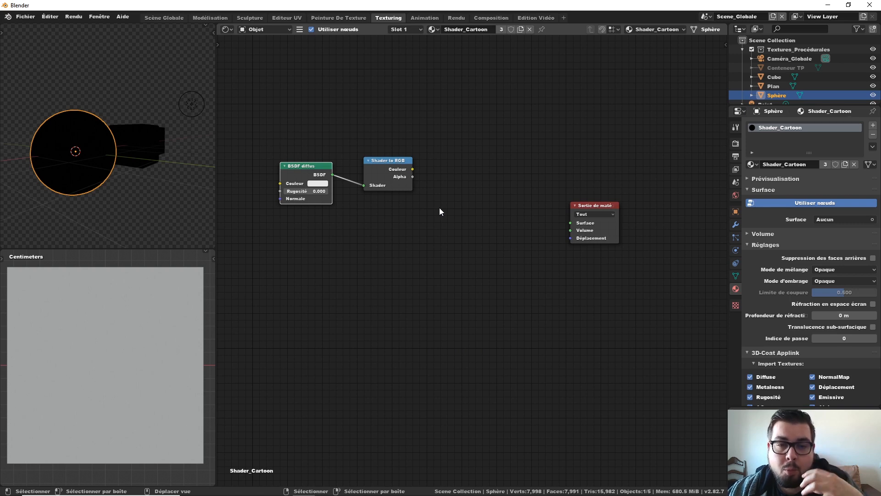
pyautogui.keyDown('ctrl'); pyautogui.keyDown('shift'); pyautogui.click(396, 161); pyautogui.keyUp('shift'); pyautogui.keyUp('ctrl')
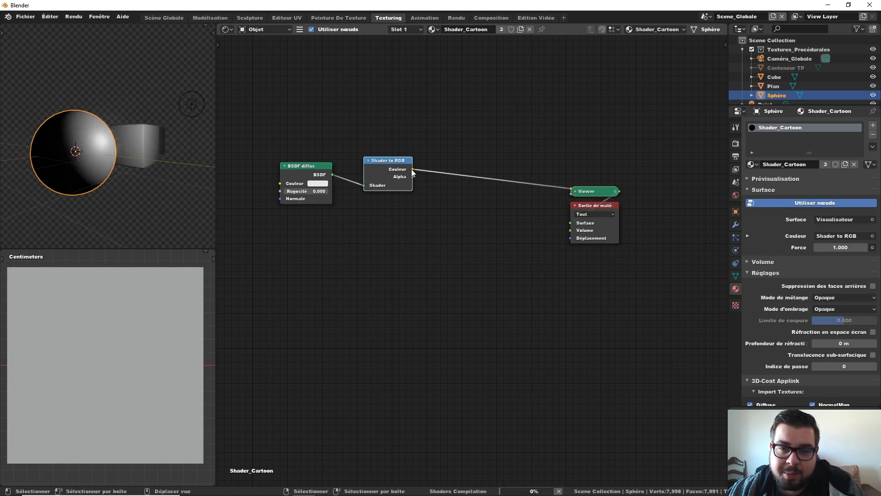
pyautogui.moveTo(455, 227); pyautogui.dragTo(427, 227, button='middle')
pyautogui.moveTo(341, 207); pyautogui.dragTo(394, 209, button='middle')
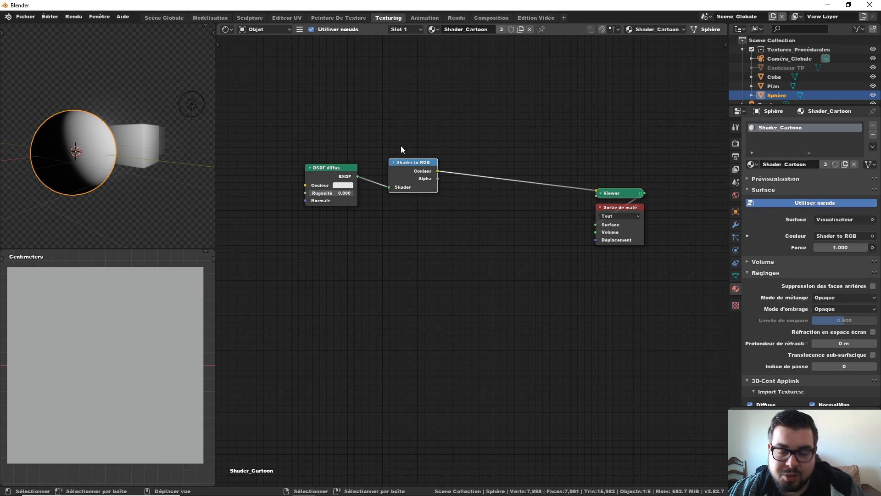
# Try magenta and cyan as the Diffuse BSDF colour and return it to near-white
pyautogui.moveTo(436, 224); pyautogui.dragTo(427, 220, button='middle')
pyautogui.click(335, 181)
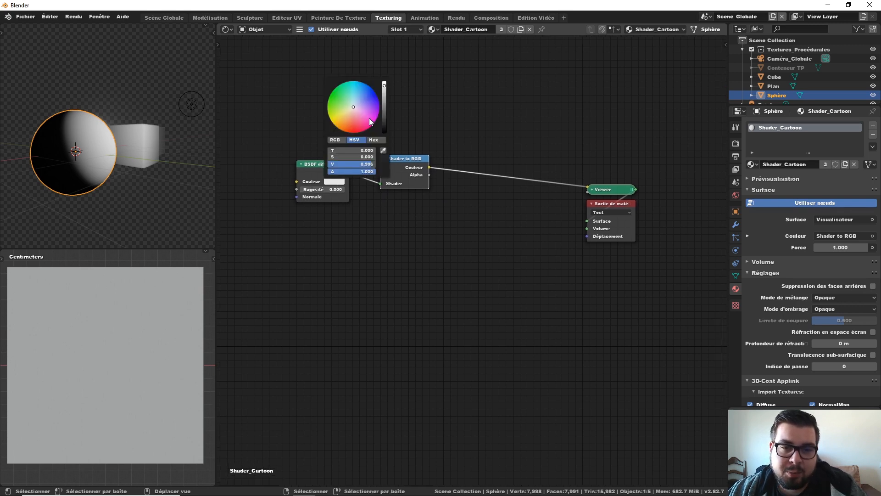
pyautogui.moveTo(351, 108)
pyautogui.mouseDown()
pyautogui.moveTo(352, 133)
pyautogui.moveTo(371, 125)
pyautogui.moveTo(375, 93)
pyautogui.moveTo(377, 118)
pyautogui.mouseUp()
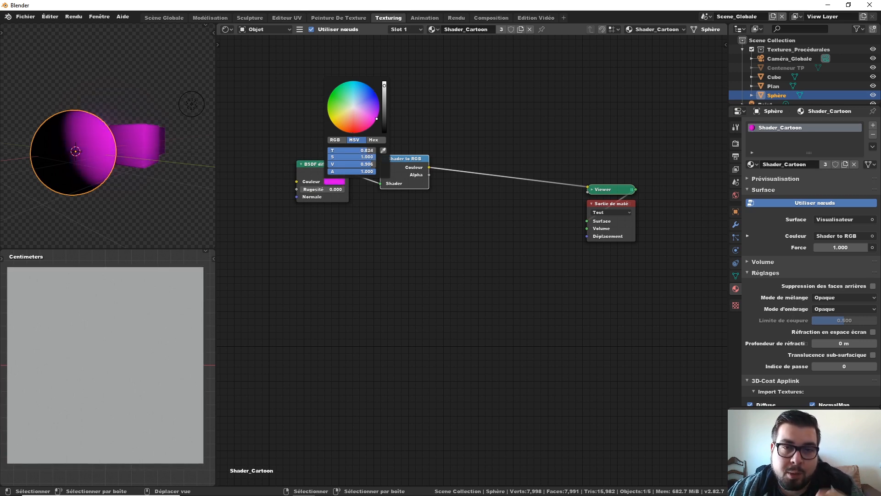
pyautogui.moveTo(377, 118)
pyautogui.mouseDown()
pyautogui.moveTo(333, 90)
pyautogui.moveTo(332, 119)
pyautogui.moveTo(351, 83)
pyautogui.moveTo(369, 85)
pyautogui.moveTo(355, 80)
pyautogui.mouseUp()
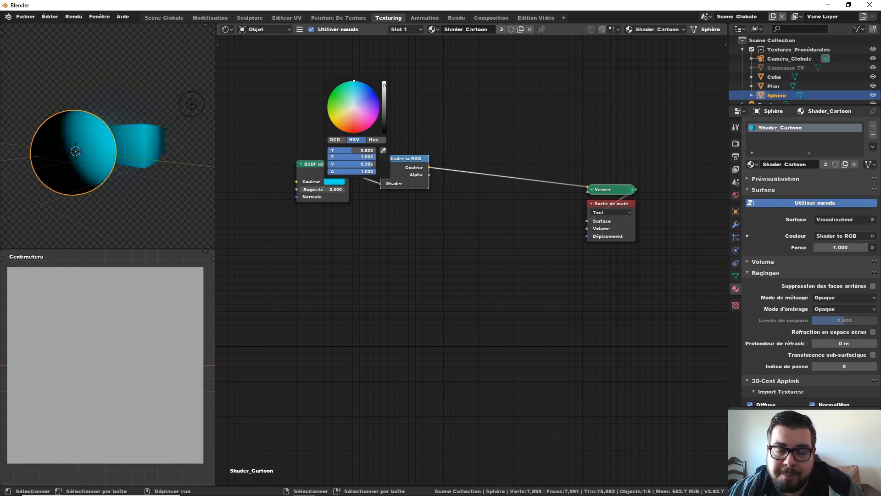
pyautogui.moveTo(354, 81); pyautogui.dragTo(357, 110)
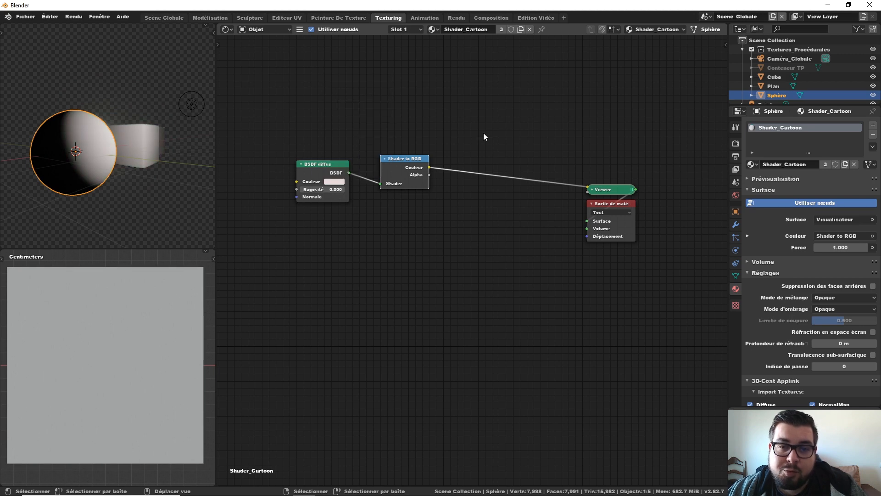
# Insert a Separate RGB node between Shader to RGB and the Viewer, feeding the Viewer from its R output
pyautogui.moveTo(358, 205); pyautogui.dragTo(353, 208, button='middle')
pyautogui.hotkey('shift', 'a')
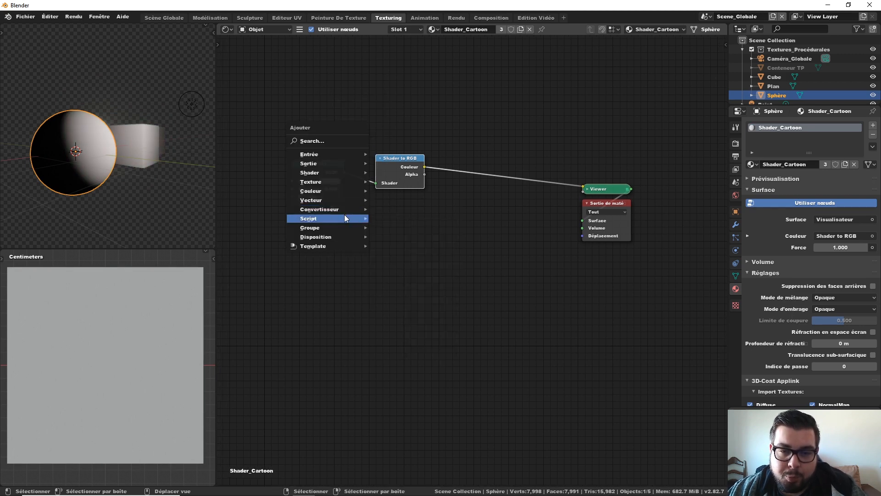
pyautogui.moveTo(337, 210)
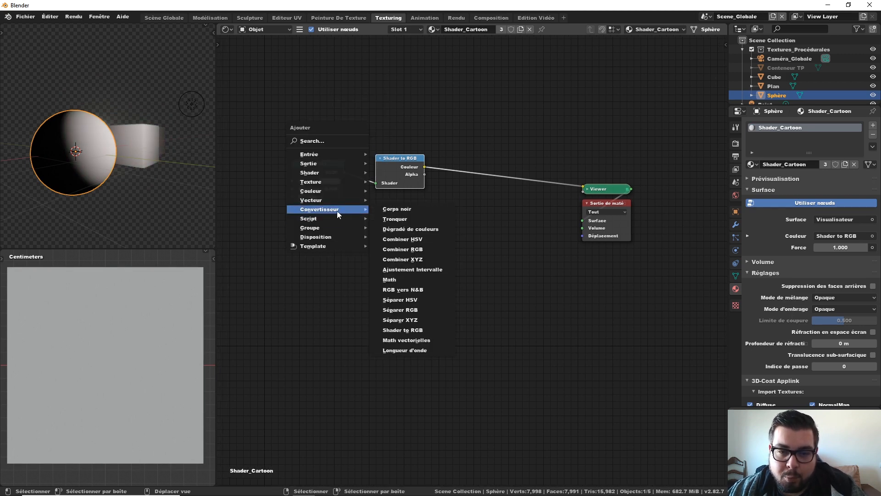
pyautogui.click(413, 310)
pyautogui.click(480, 163)
pyautogui.moveTo(503, 213); pyautogui.dragTo(438, 207, button='middle')
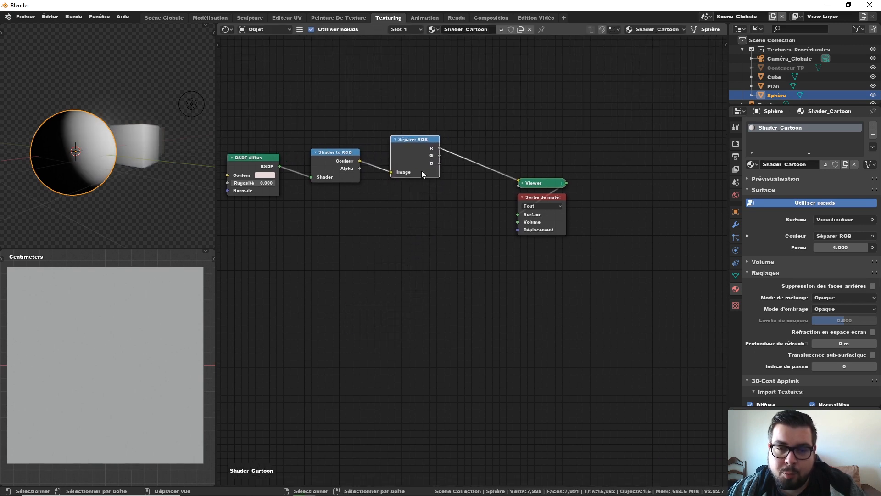
# Test the R channel by setting the Diffuse BSDF colour to fully saturated red and changing it to blue
pyautogui.click(266, 174)
pyautogui.moveTo(293, 110); pyautogui.dragTo(284, 126)
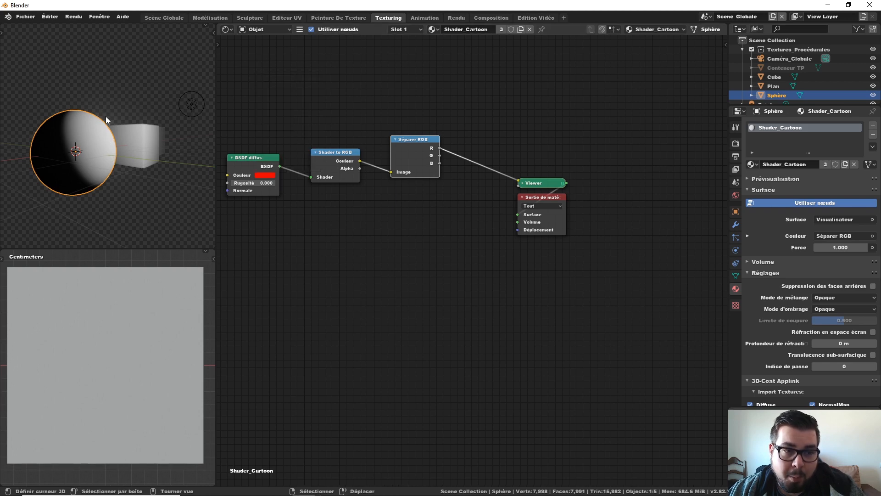
pyautogui.click(265, 176)
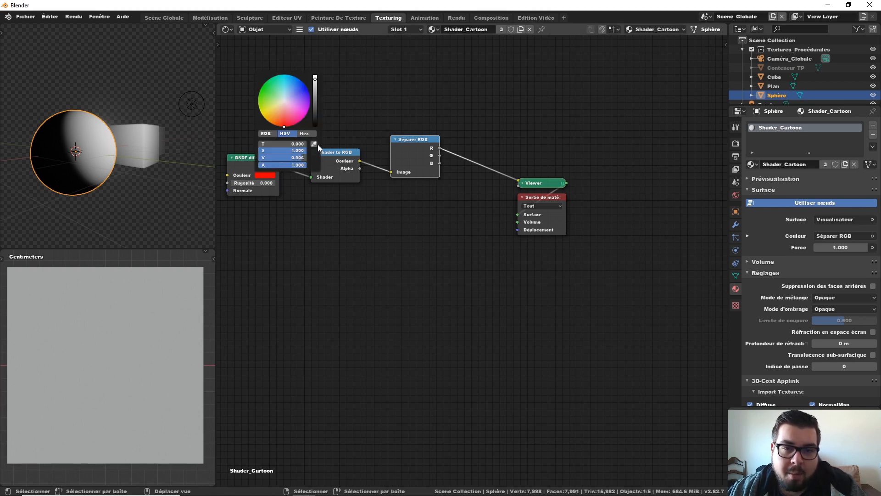
pyautogui.moveTo(281, 112); pyautogui.dragTo(305, 85)
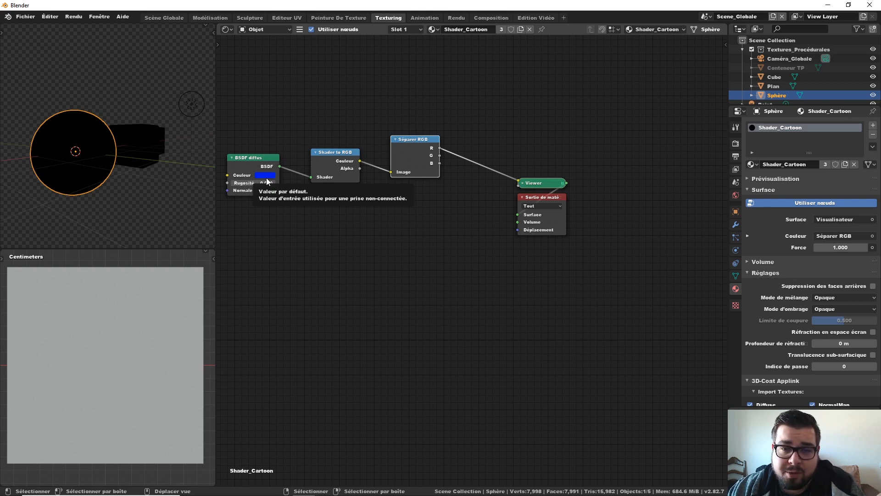
# Preview the Separate RGB node's G output in the Viewer and set the Diffuse BSDF colour to pure blue
pyautogui.keyDown('ctrl'); pyautogui.keyDown('shift'); pyautogui.click(425, 140); pyautogui.keyUp('shift'); pyautogui.keyUp('ctrl')
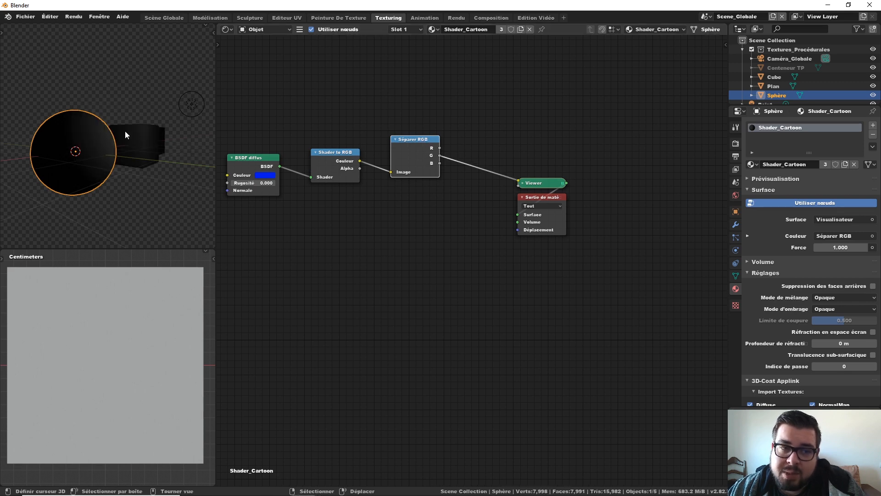
pyautogui.click(236, 182)
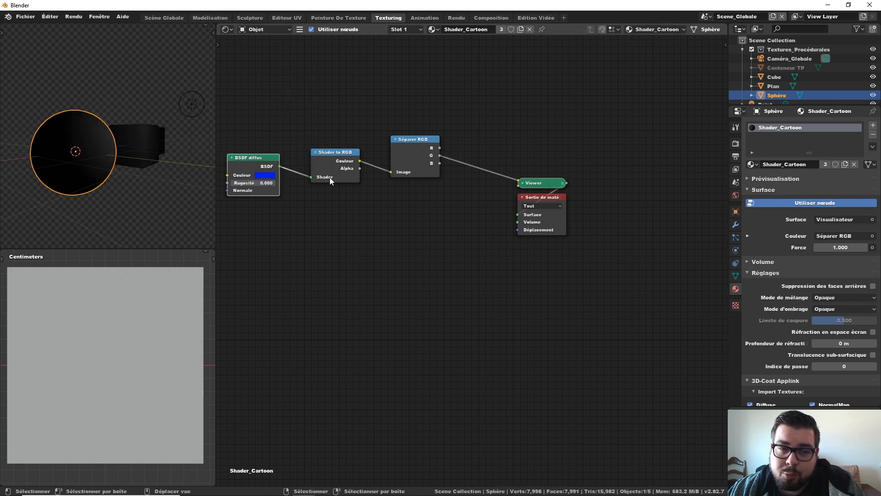
pyautogui.click(270, 175)
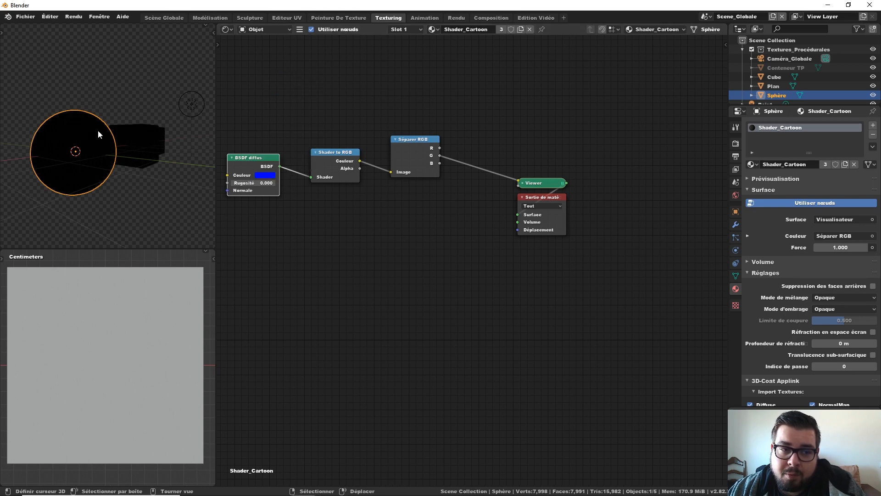
# Preview the Separate RGB node's B output in the Viewer and set the Diffuse BSDF colour to pure red
pyautogui.click(268, 177)
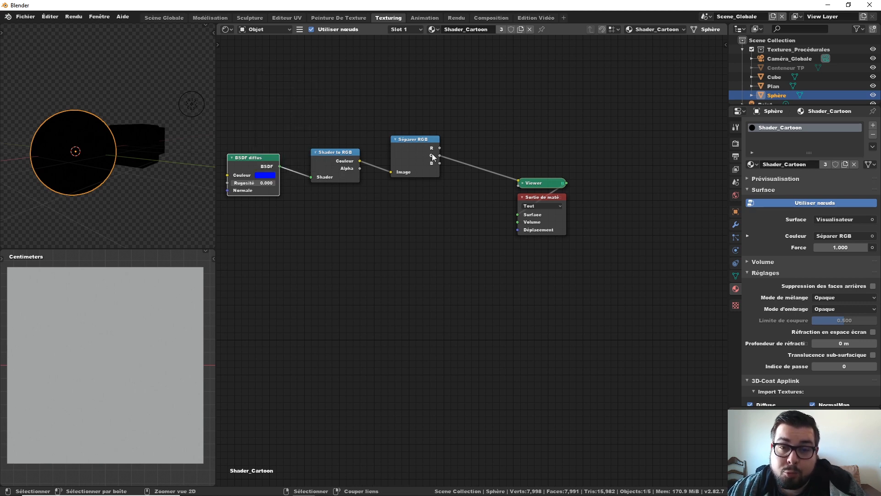
pyautogui.keyDown('ctrl'); pyautogui.keyDown('shift'); pyautogui.click(429, 139); pyautogui.keyUp('shift'); pyautogui.keyUp('ctrl')
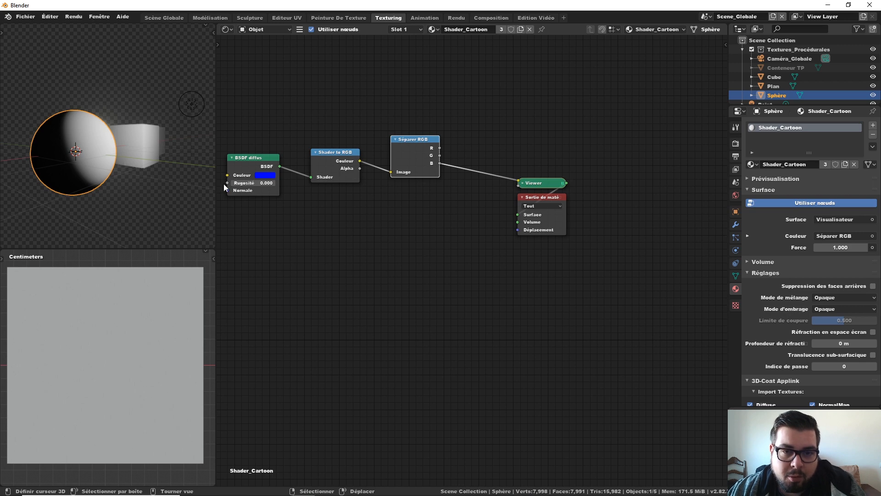
pyautogui.click(268, 177)
pyautogui.click(284, 126)
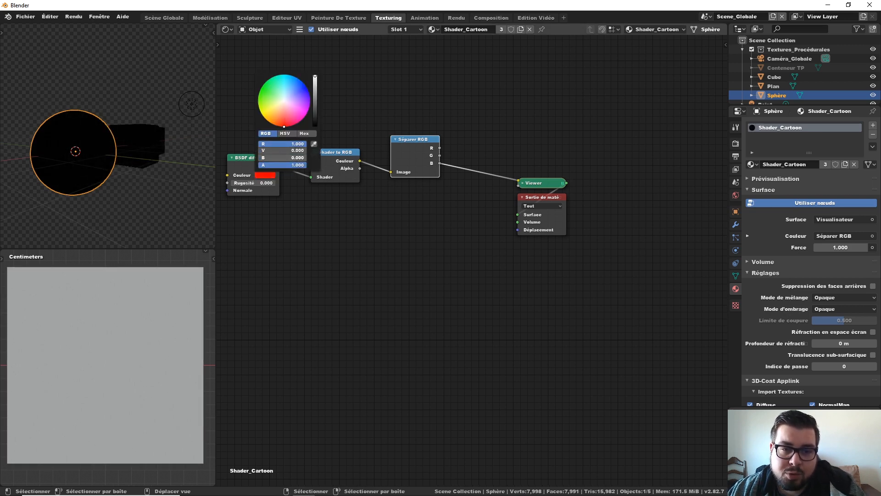
# Cycle the Viewer through the Separate RGB outputs to compare the channels of the red shading, ending on R
pyautogui.keyDown('ctrl'); pyautogui.keyDown('shift'); pyautogui.click(422, 142); pyautogui.keyUp('shift'); pyautogui.keyUp('ctrl')
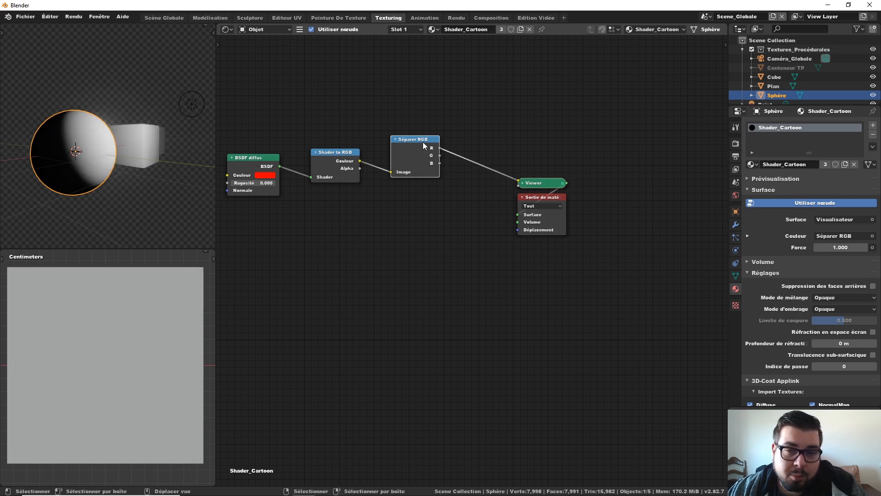
pyautogui.keyDown('ctrl'); pyautogui.keyDown('shift'); pyautogui.click(422, 142); pyautogui.keyUp('shift'); pyautogui.keyUp('ctrl')
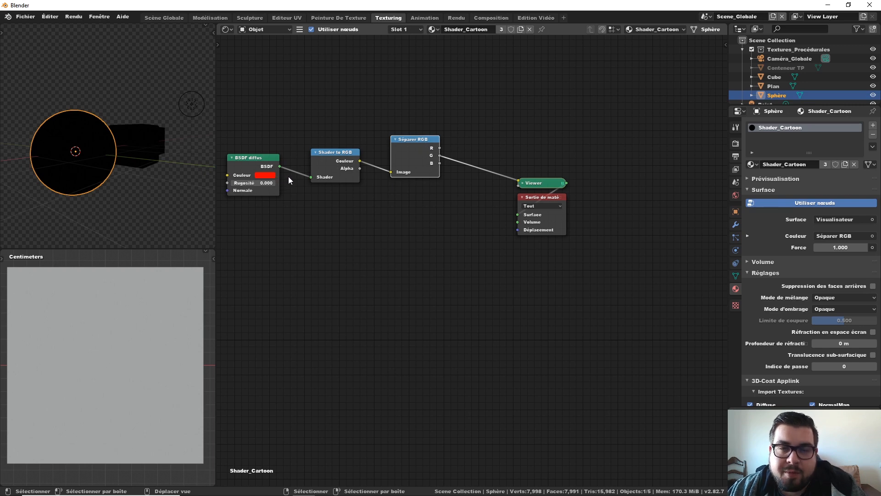
pyautogui.keyDown('ctrl'); pyautogui.keyDown('shift'); pyautogui.click(422, 142); pyautogui.keyUp('shift'); pyautogui.keyUp('ctrl')
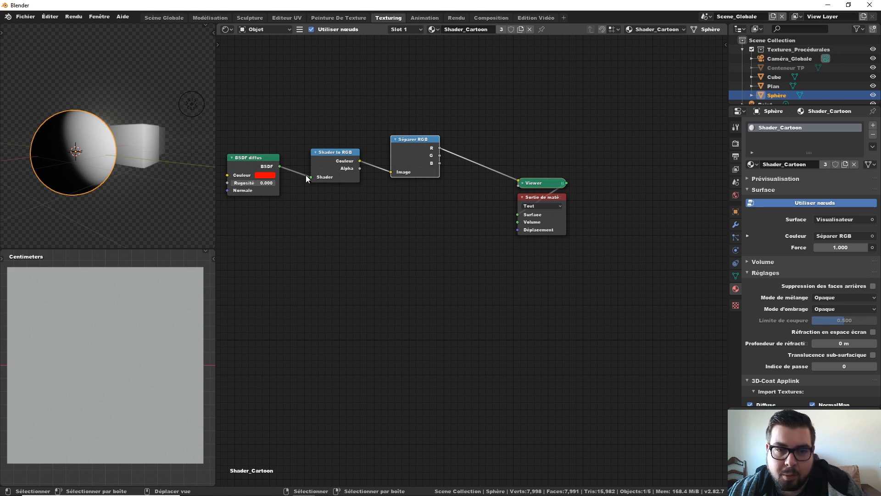
# Set the Diffuse BSDF colour to magenta, with R 1.000, G 0.000 and B about 0.92
pyautogui.click(267, 176)
pyautogui.click(302, 117)
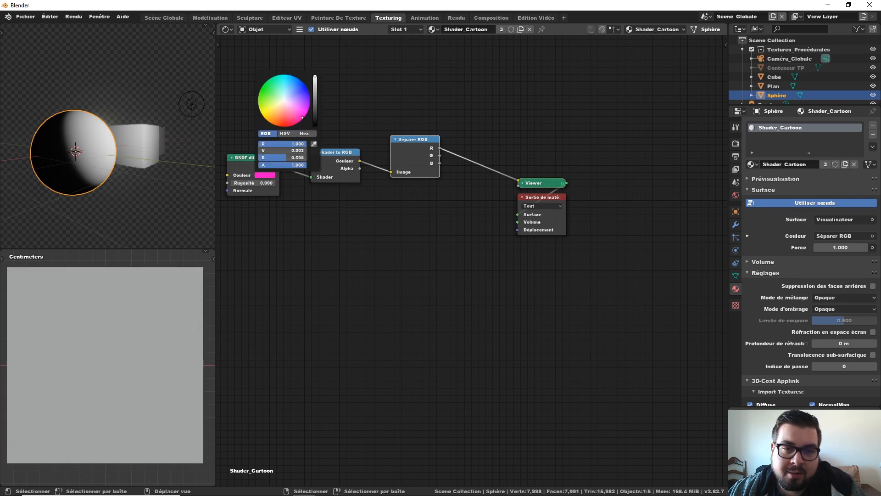
pyautogui.moveTo(302, 118); pyautogui.dragTo(307, 114)
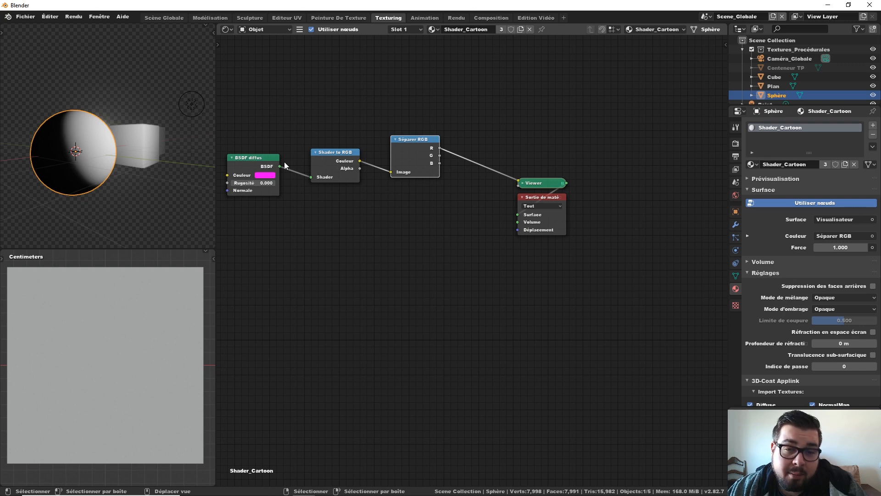
pyautogui.keyDown('shift'); pyautogui.moveTo(438, 185); pyautogui.dragTo(464, 194, button='middle'); pyautogui.keyUp('shift')
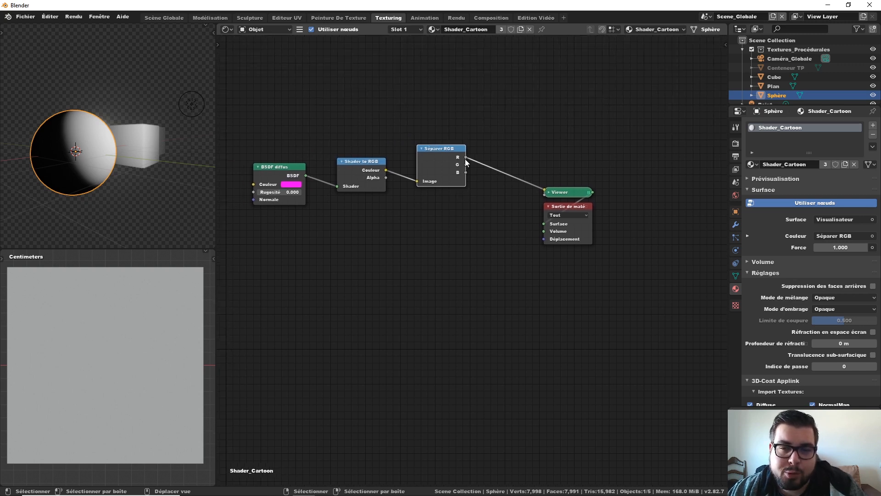
pyautogui.click(293, 185)
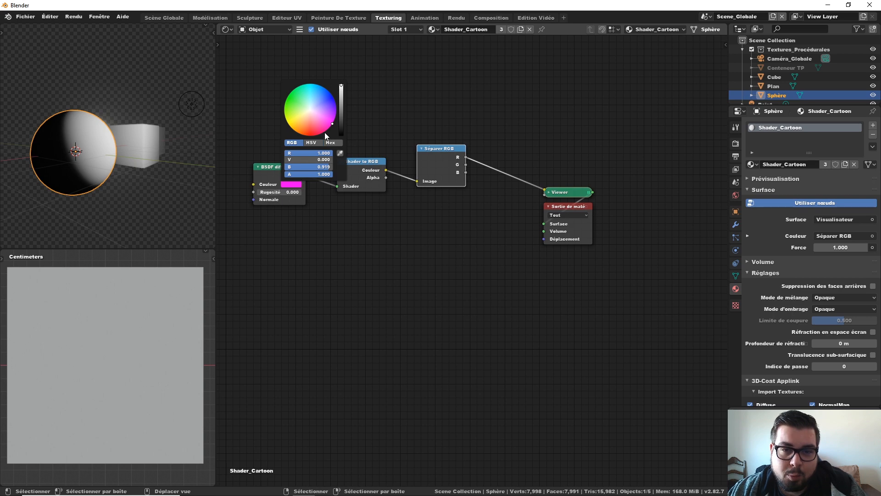
# Preview the G, B and R outputs of Separate RGB in turn to compare the channels of the magenta shading
pyautogui.keyDown('ctrl'); pyautogui.keyDown('shift'); pyautogui.click(447, 147); pyautogui.keyUp('shift'); pyautogui.keyUp('ctrl')
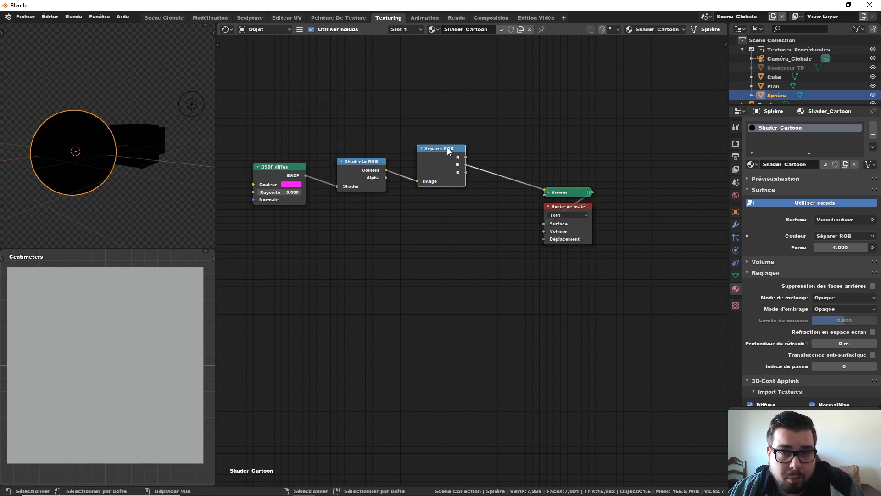
pyautogui.keyDown('ctrl'); pyautogui.keyDown('shift'); pyautogui.click(447, 148); pyautogui.keyUp('shift'); pyautogui.keyUp('ctrl')
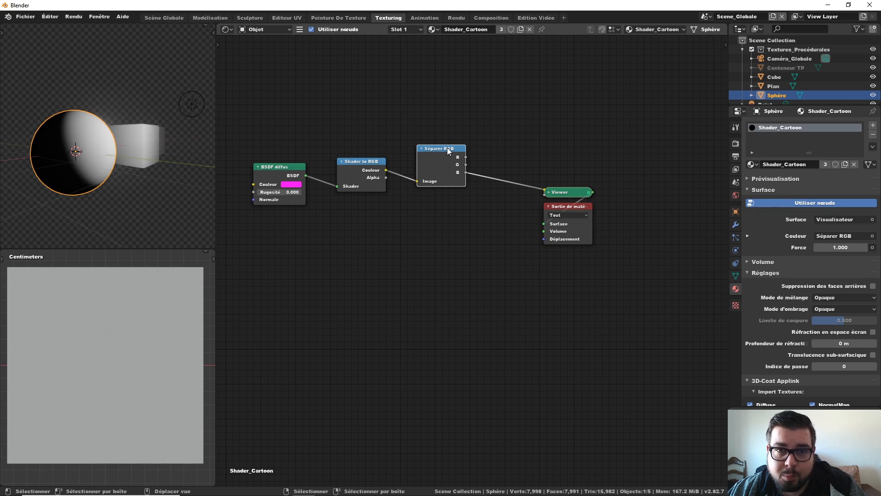
pyautogui.keyDown('ctrl'); pyautogui.keyDown('shift'); pyautogui.click(447, 148); pyautogui.keyUp('shift'); pyautogui.keyUp('ctrl')
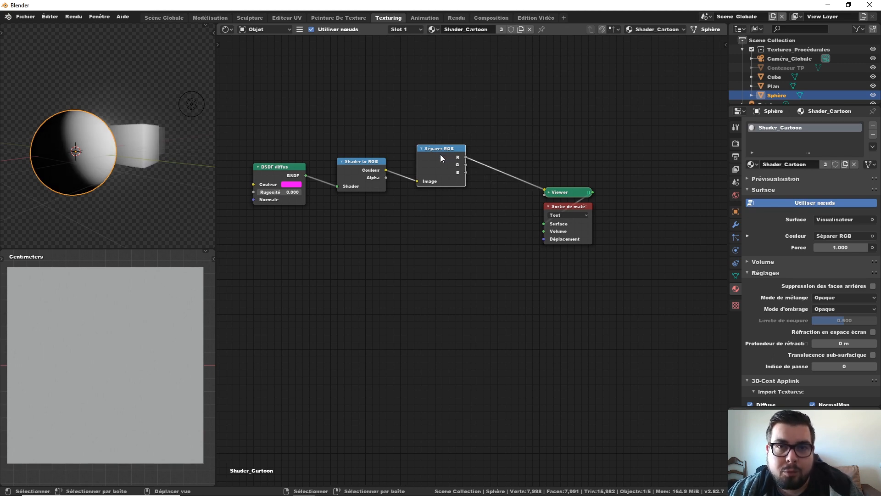
pyautogui.moveTo(472, 211); pyautogui.dragTo(443, 212, button='middle')
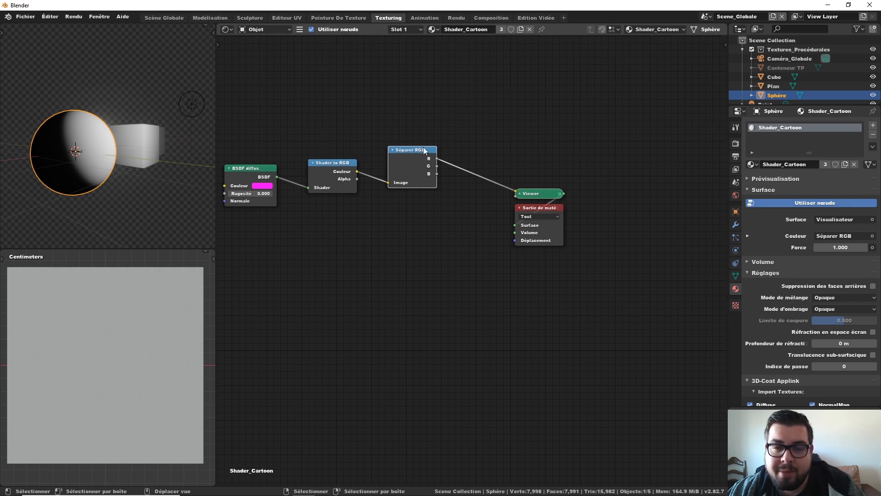
# Delete the Separate RGB and Viewer nodes and connect Shader to RGB's Color output to the Material Output's Surface
pyautogui.press('x')
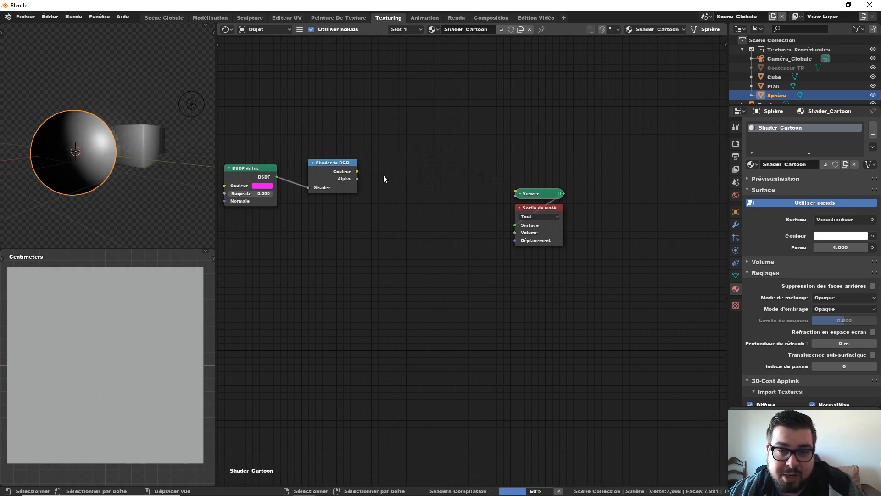
pyautogui.moveTo(356, 171); pyautogui.dragTo(518, 193)
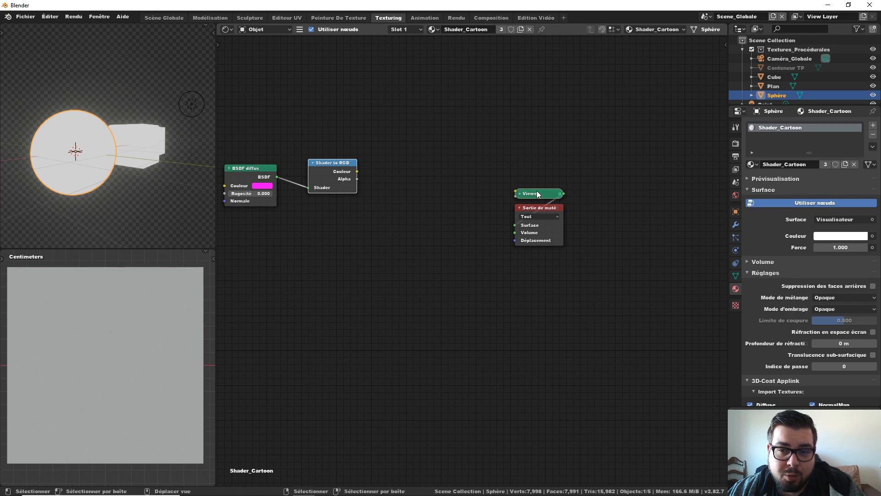
pyautogui.click(550, 196)
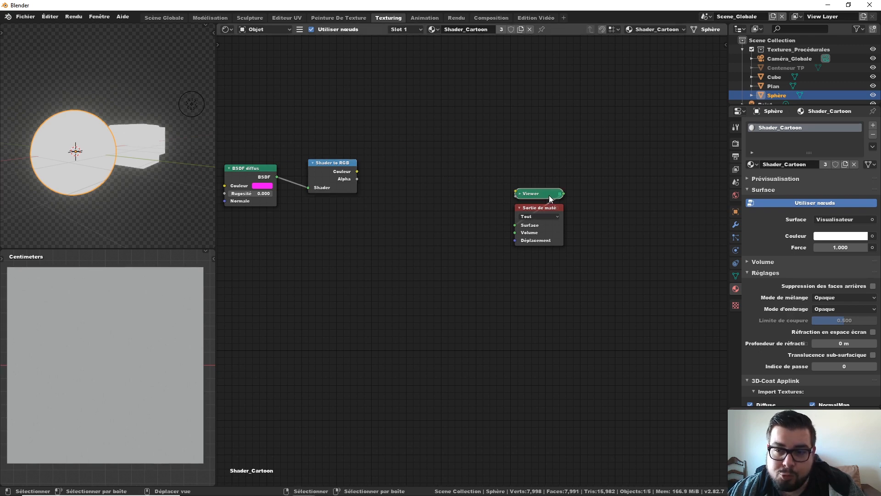
pyautogui.press('x')
pyautogui.moveTo(357, 171); pyautogui.dragTo(515, 225)
# Set the Diffuse BSDF colour to pure red, briefly trying another hue before returning to red
pyautogui.moveTo(334, 162); pyautogui.dragTo(414, 175, button='middle')
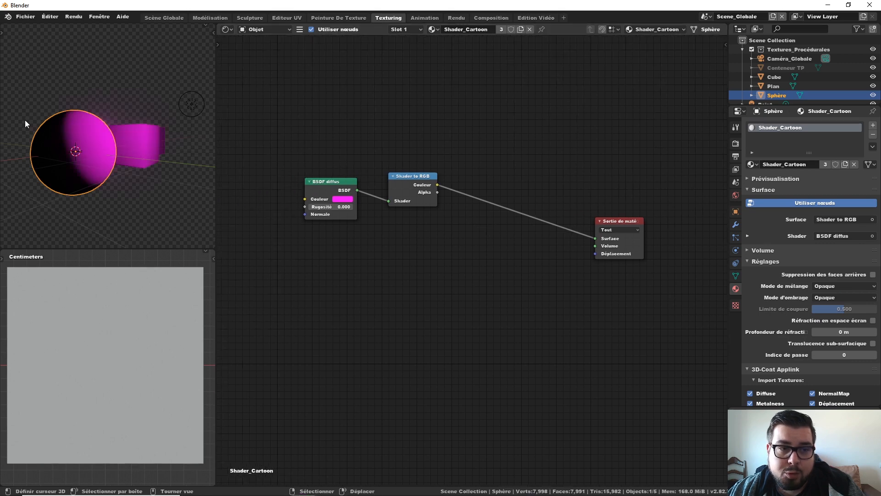
pyautogui.click(350, 199)
pyautogui.moveTo(368, 138); pyautogui.dragTo(362, 150)
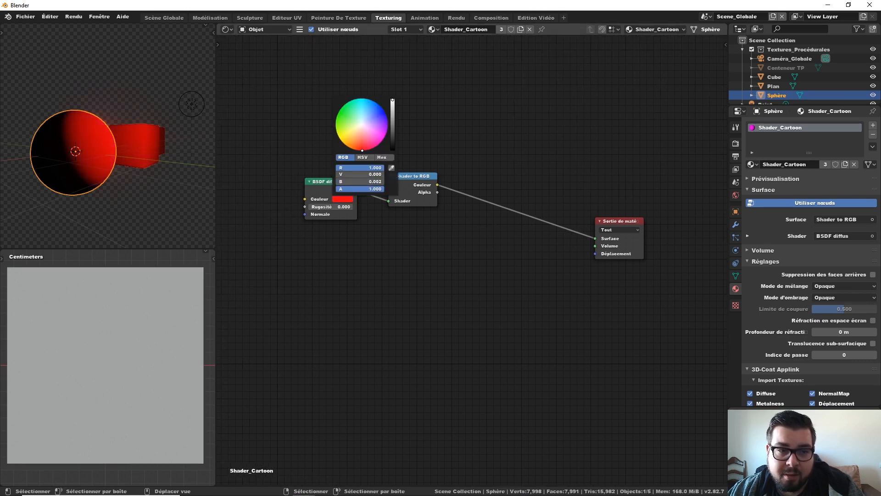
pyautogui.click(348, 203)
pyautogui.moveTo(360, 151)
pyautogui.mouseDown()
pyautogui.moveTo(384, 112)
pyautogui.moveTo(374, 102)
pyautogui.moveTo(383, 108)
pyautogui.mouseUp()
pyautogui.click(362, 151)
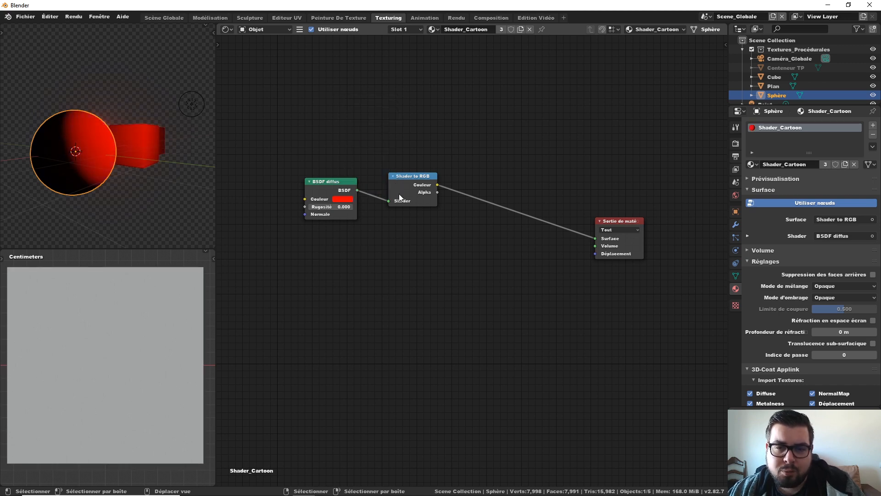
# Move the Diffuse BSDF and Shader to RGB nodes together farther from the Material Output to free space between them
pyautogui.scroll(-3, 412, 176)
pyautogui.moveTo(404, 201); pyautogui.dragTo(427, 191, button='middle')
pyautogui.moveTo(461, 161); pyautogui.dragTo(399, 209)
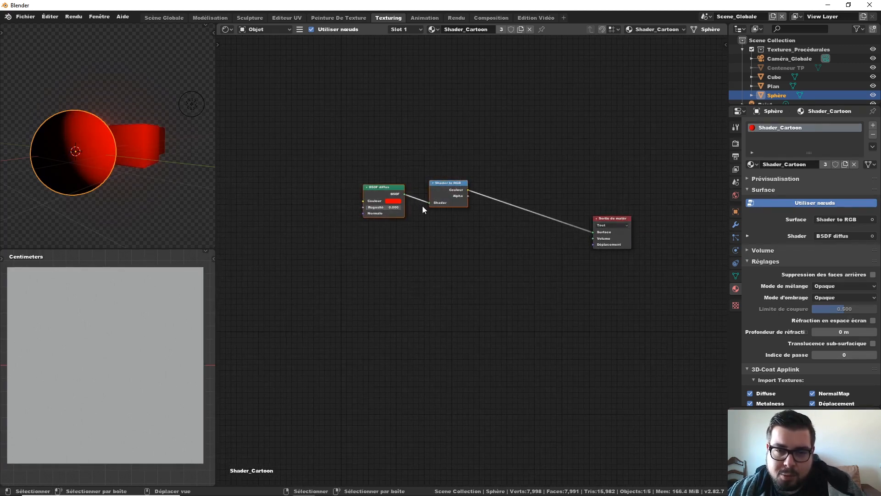
pyautogui.moveTo(454, 183); pyautogui.dragTo(387, 198)
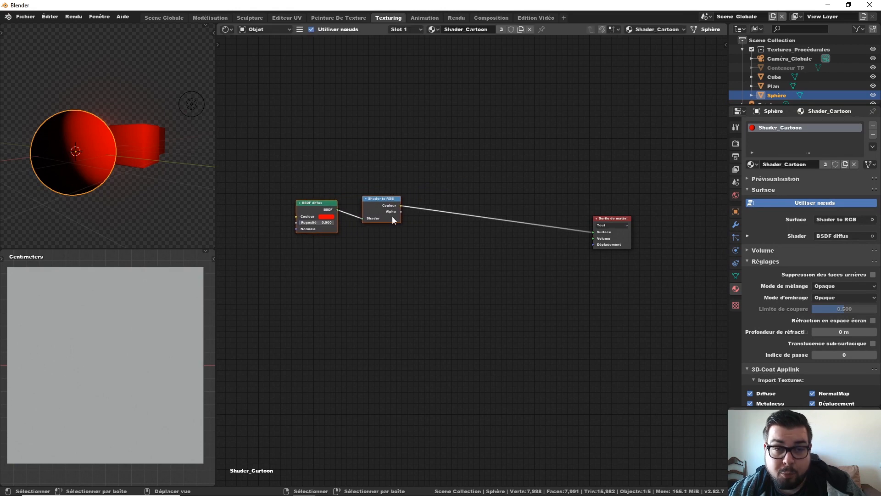
pyautogui.moveTo(422, 215); pyautogui.dragTo(437, 227, button='middle')
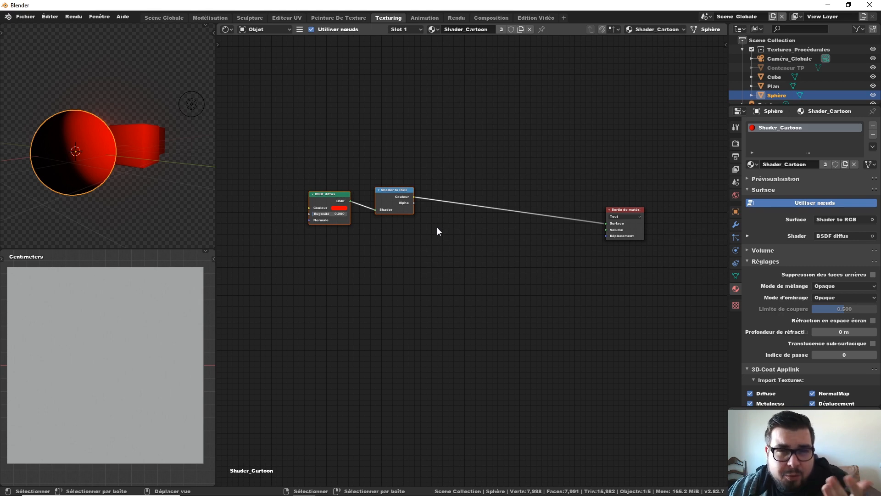
pyautogui.moveTo(482, 237); pyautogui.dragTo(491, 255, button='middle')
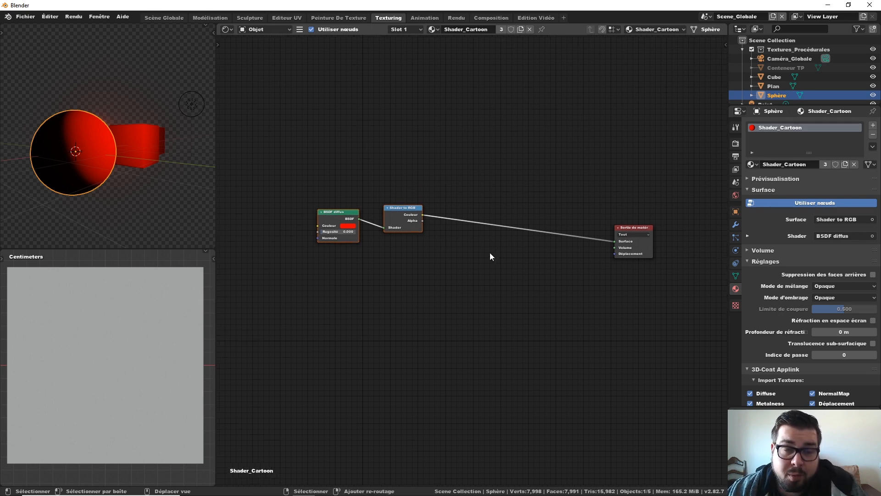
# Add a MixRGB node with Shader to RGB's Color feeding Color 2 and its output feeding the Material Output's Surface
pyautogui.hotkey('shift', 'a')
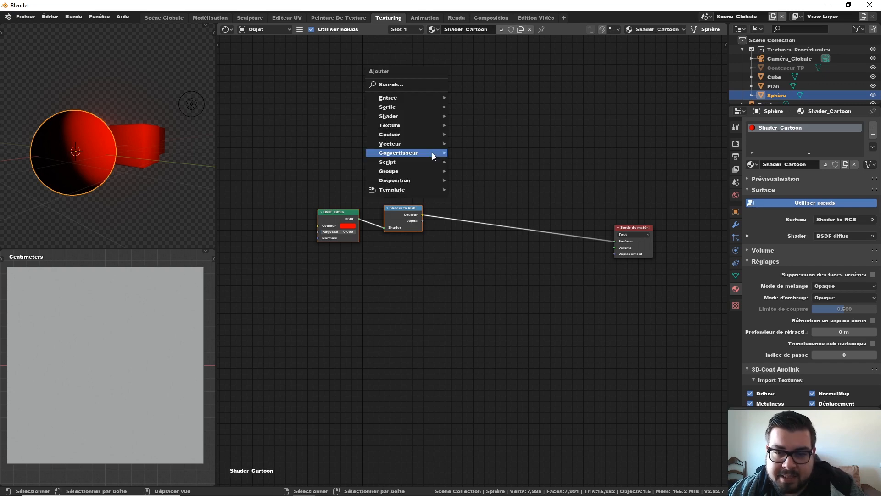
pyautogui.moveTo(400, 135)
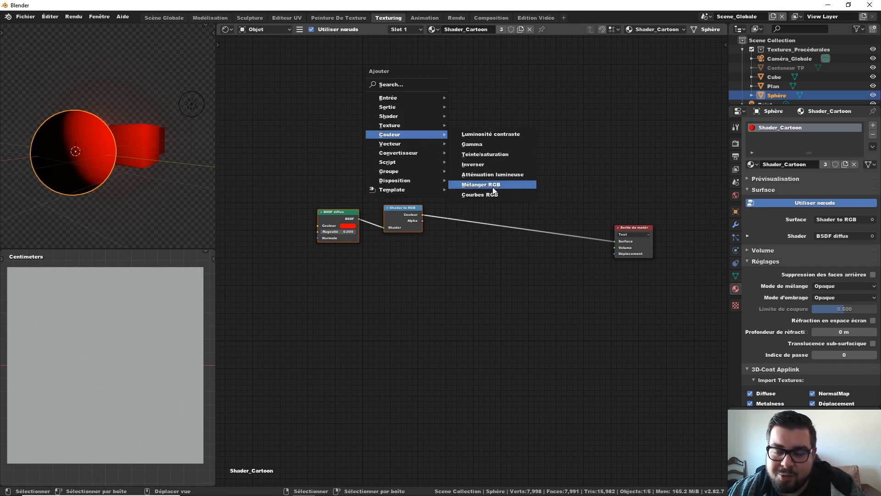
pyautogui.click(481, 184)
pyautogui.click(486, 176)
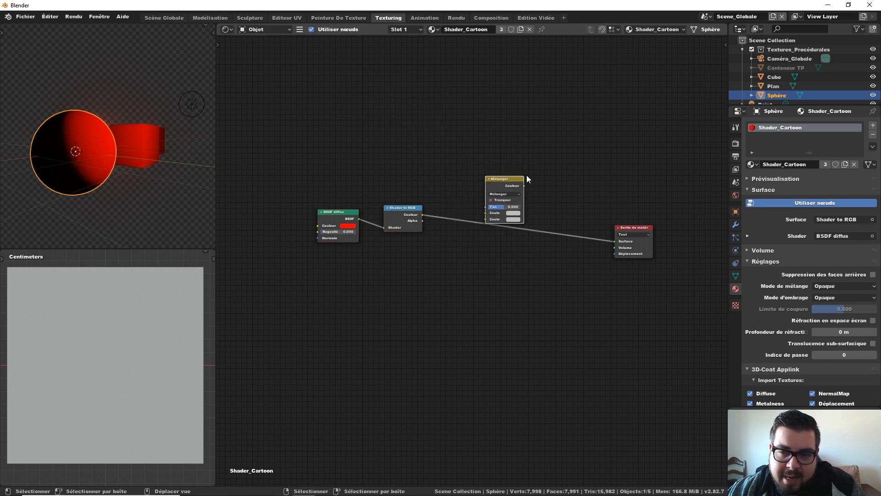
pyautogui.moveTo(502, 184); pyautogui.dragTo(481, 181)
pyautogui.moveTo(420, 214); pyautogui.dragTo(466, 217)
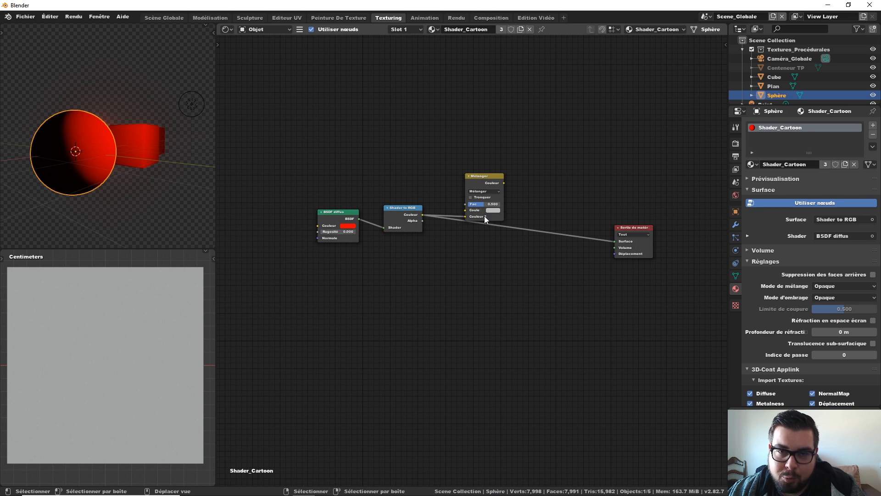
pyautogui.moveTo(505, 182); pyautogui.dragTo(616, 242)
pyautogui.moveTo(473, 178); pyautogui.dragTo(461, 160)
# Add a Principled BSDF node and place it above the Diffuse BSDF
pyautogui.moveTo(409, 150); pyautogui.dragTo(468, 150, button='middle')
pyautogui.hotkey('shift', 'a')
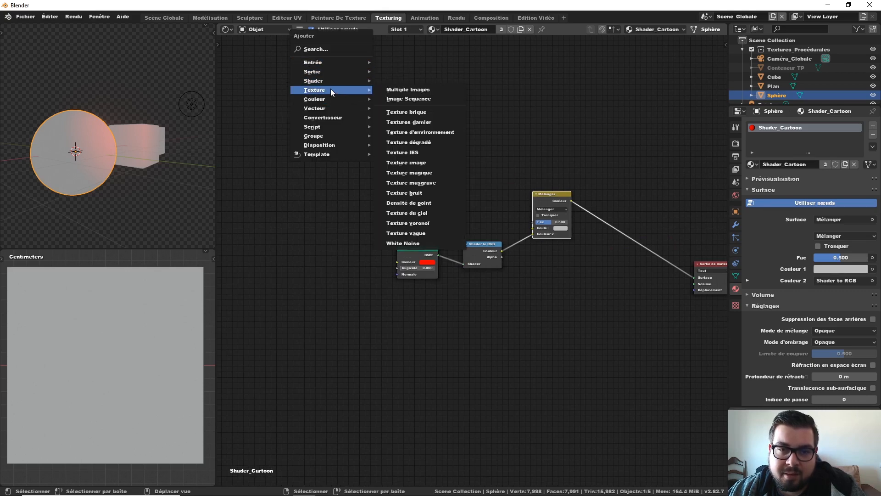
pyautogui.moveTo(342, 79)
pyautogui.click(428, 152)
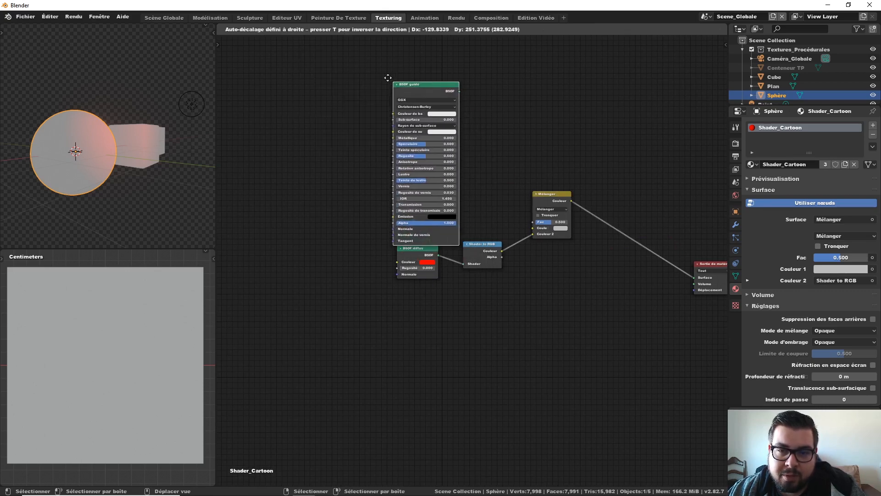
pyautogui.moveTo(490, 122); pyautogui.dragTo(488, 148, button='middle')
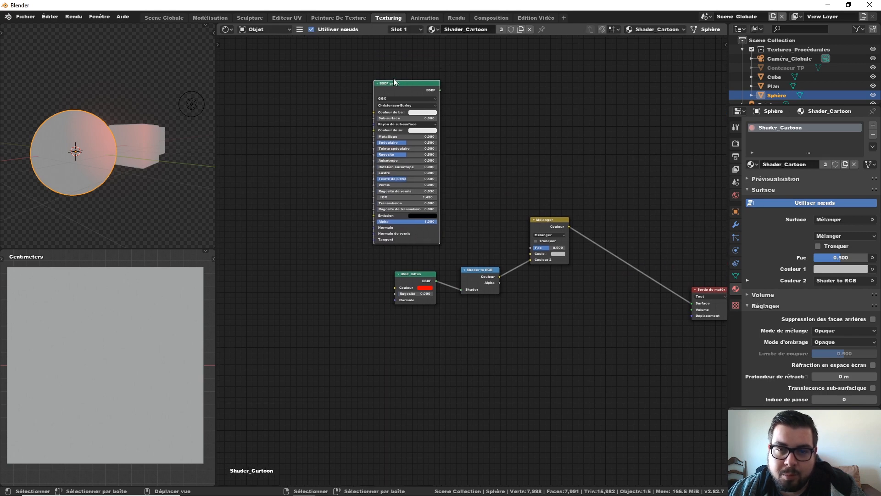
pyautogui.moveTo(393, 79); pyautogui.dragTo(388, 68)
# Add a second Shader to RGB node beside the Principled BSDF and connect the BSDF output to its Shader input
pyautogui.hotkey('shift', 'a')
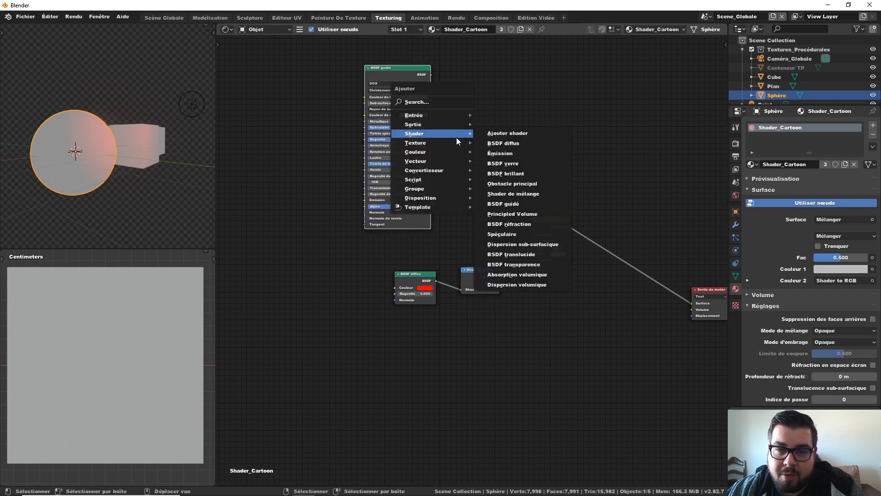
pyautogui.moveTo(445, 170)
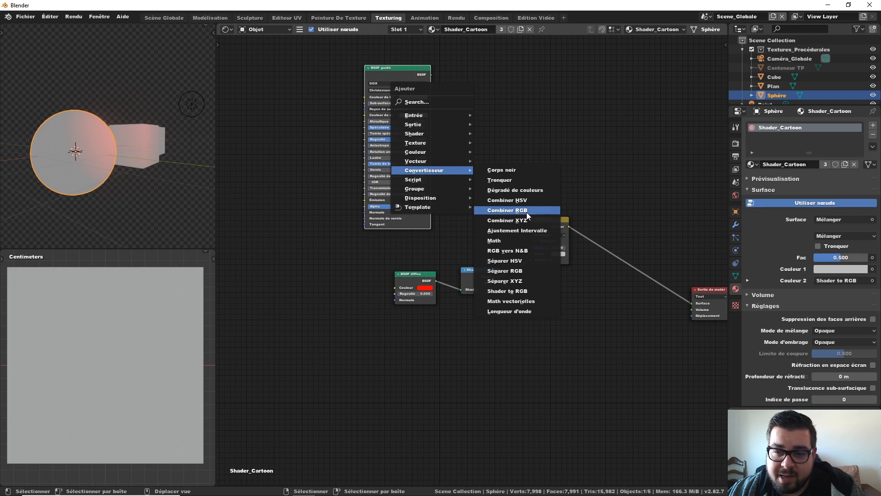
pyautogui.click(507, 291)
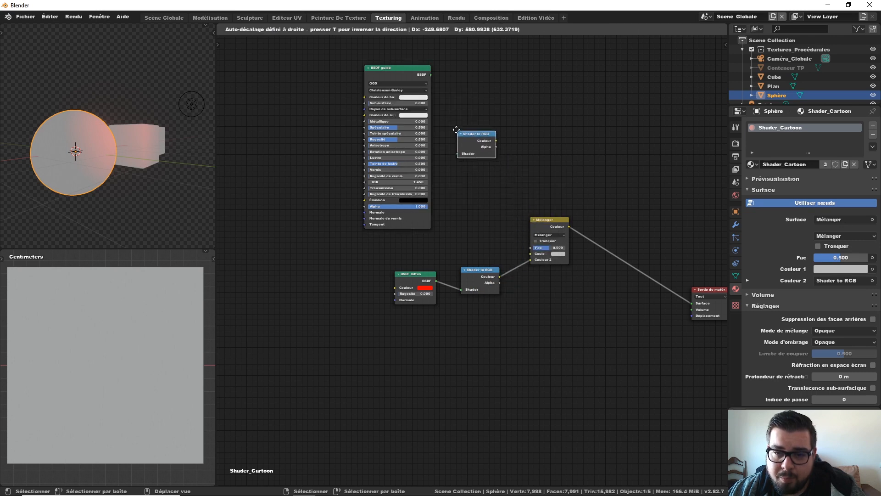
pyautogui.click(452, 133)
pyautogui.moveTo(431, 74); pyautogui.dragTo(467, 113)
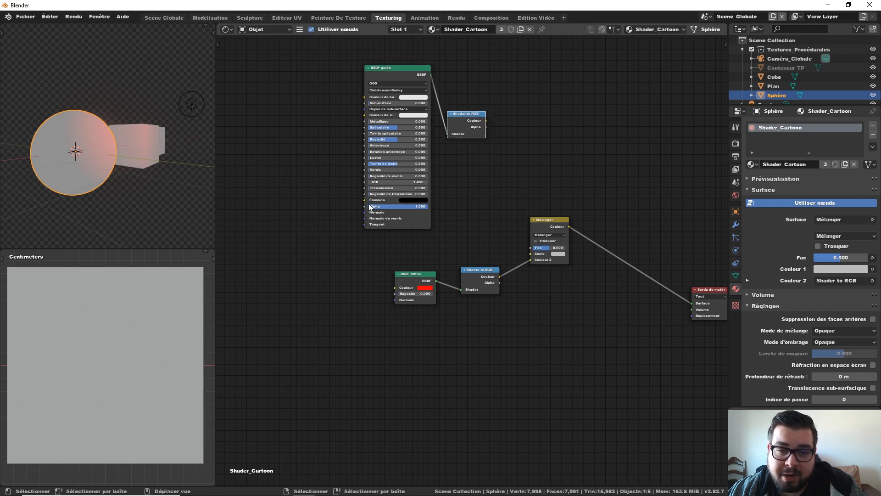
# Spread out the Principled BSDF and its Shader to RGB node, and connect that converter's Color to the MixRGB node's Color 1
pyautogui.moveTo(492, 181); pyautogui.dragTo(481, 186, button='middle')
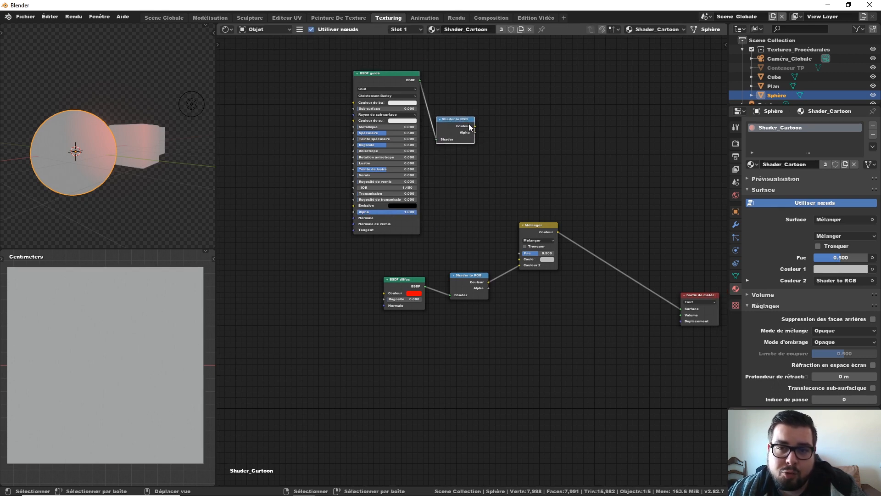
pyautogui.moveTo(384, 83); pyautogui.dragTo(343, 79)
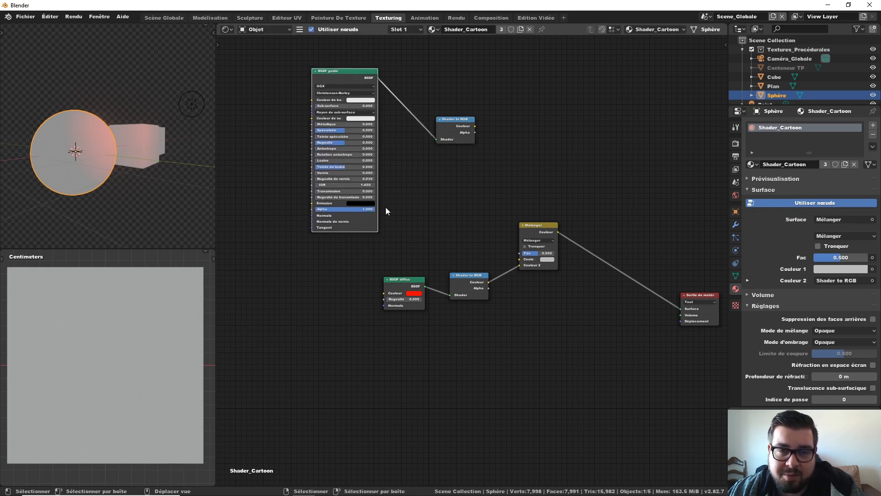
pyautogui.moveTo(453, 120)
pyautogui.mouseDown()
pyautogui.moveTo(419, 101)
pyautogui.moveTo(442, 108)
pyautogui.moveTo(498, 172)
pyautogui.moveTo(521, 260)
pyautogui.mouseUp()
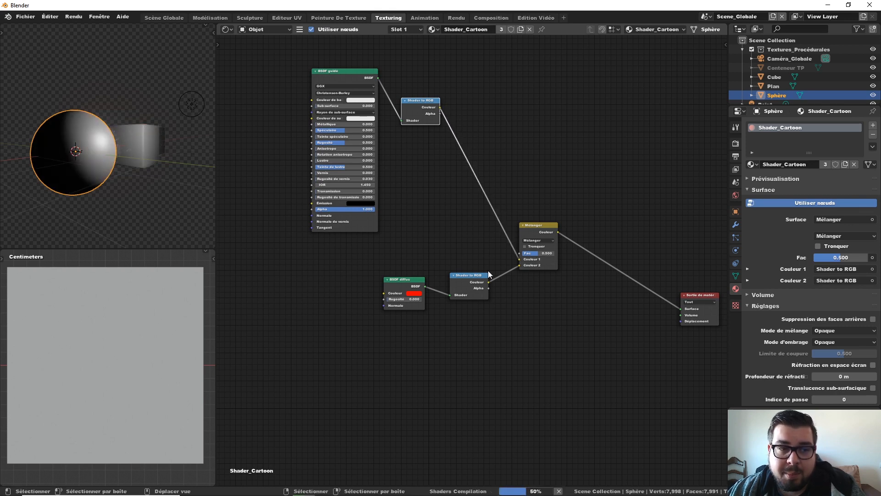
# With the MixRGB factor at 0, set the Principled BSDF's Specular to 1.000, Roughness to 0.241 and Base Color to blue
pyautogui.moveTo(539, 252)
pyautogui.mouseDown()
pyautogui.moveTo(508, 253)
pyautogui.moveTo(556, 253)
pyautogui.moveTo(521, 253)
pyautogui.mouseUp()
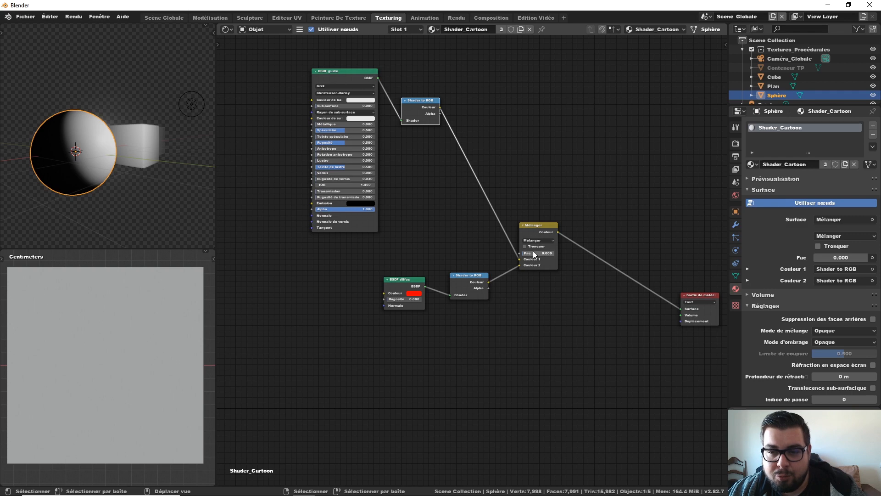
pyautogui.moveTo(534, 254)
pyautogui.mouseDown()
pyautogui.moveTo(554, 254)
pyautogui.moveTo(522, 253)
pyautogui.mouseUp()
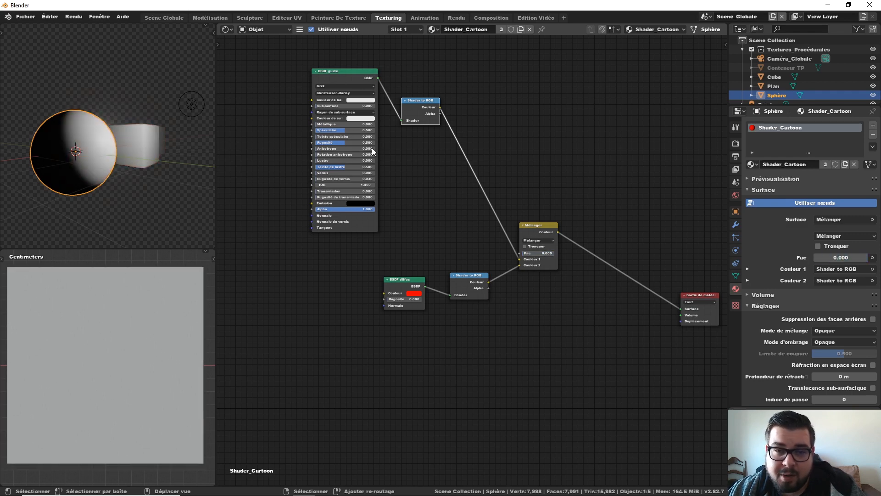
pyautogui.moveTo(339, 130)
pyautogui.mouseDown()
pyautogui.moveTo(351, 130)
pyautogui.moveTo(309, 131)
pyautogui.moveTo(375, 130)
pyautogui.moveTo(312, 142)
pyautogui.moveTo(369, 142)
pyautogui.moveTo(316, 142)
pyautogui.moveTo(340, 142)
pyautogui.moveTo(330, 143)
pyautogui.mouseUp()
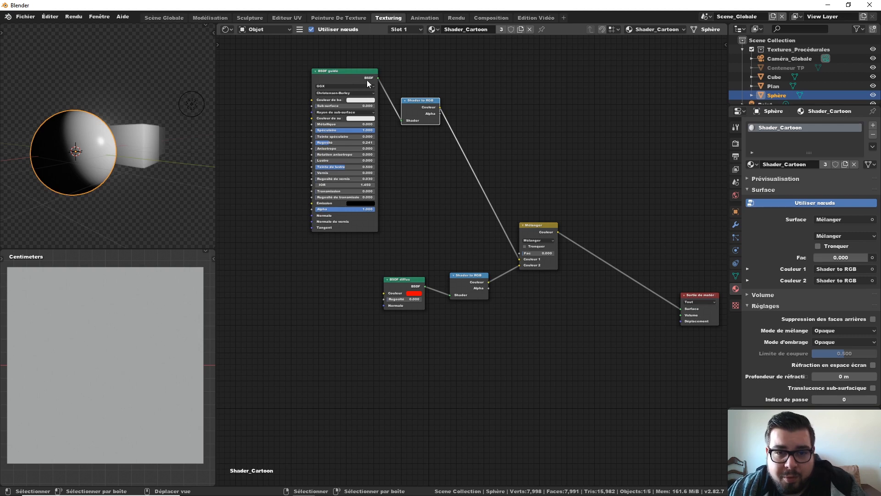
pyautogui.click(372, 99)
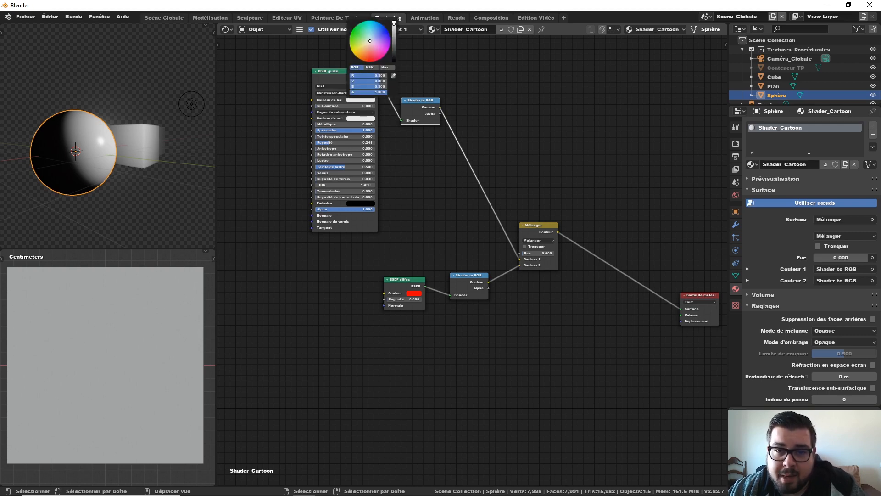
pyautogui.click(387, 51)
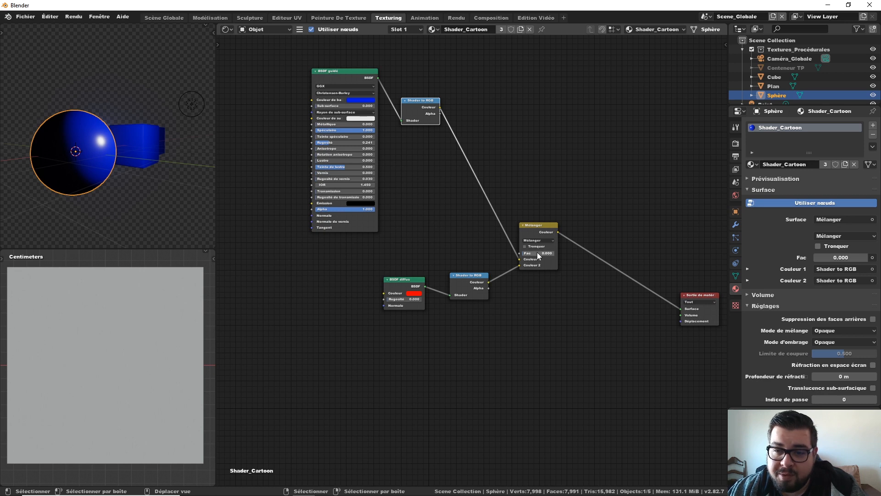
# Test the MixRGB blend with the factor at 1.000, followed by 0.5
pyautogui.moveTo(533, 253); pyautogui.dragTo(554, 253)
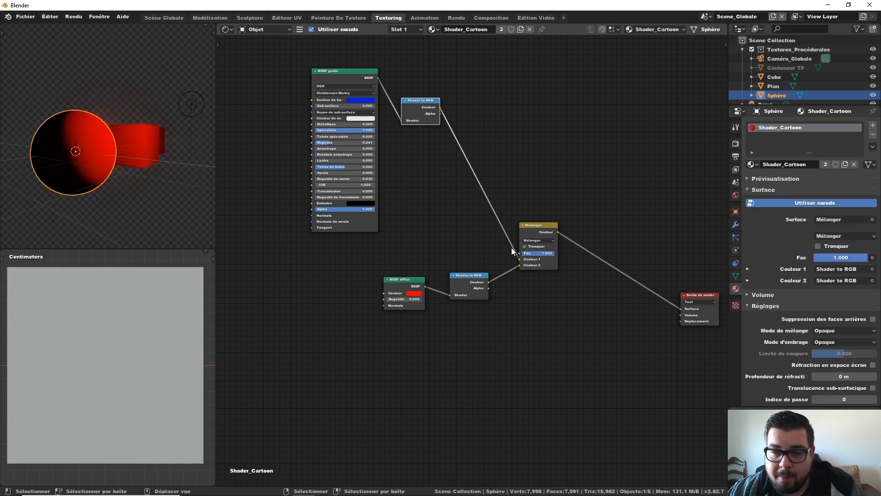
pyautogui.click(544, 254)
pyautogui.write('0')
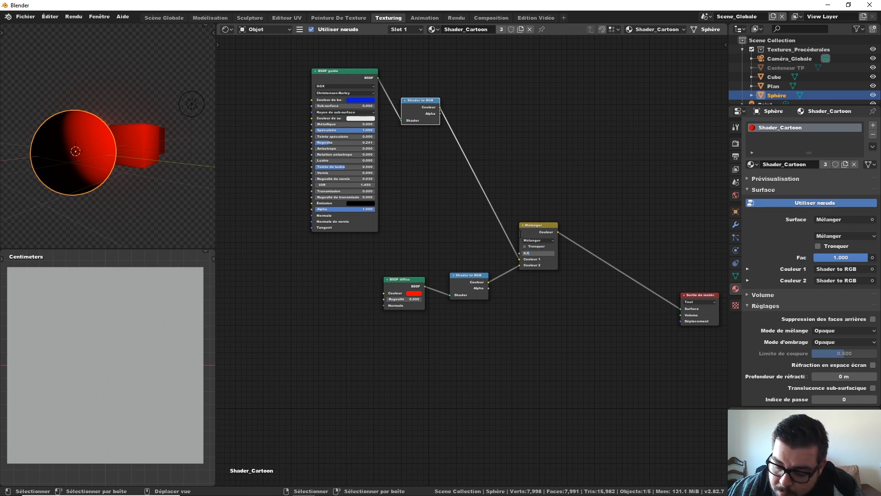
pyautogui.write('.5')
pyautogui.press('Return')
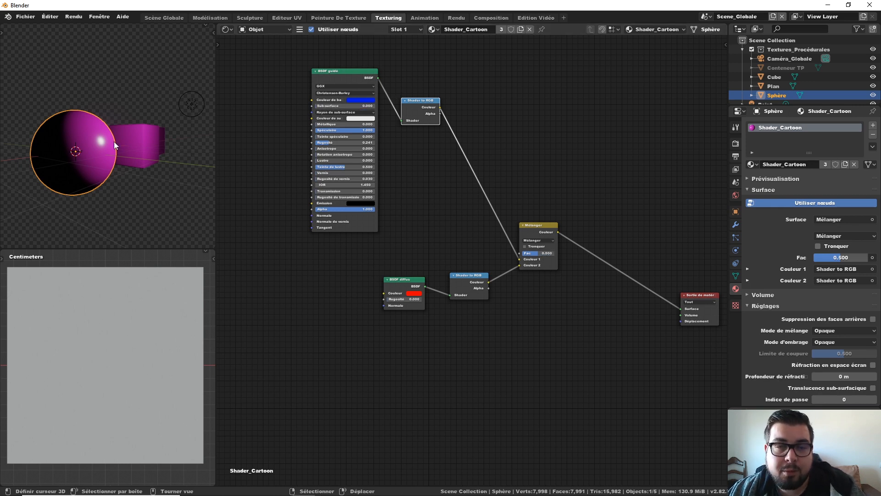
# Set the MixRGB node's factor to 1.000
pyautogui.moveTo(524, 274); pyautogui.dragTo(471, 244, button='middle')
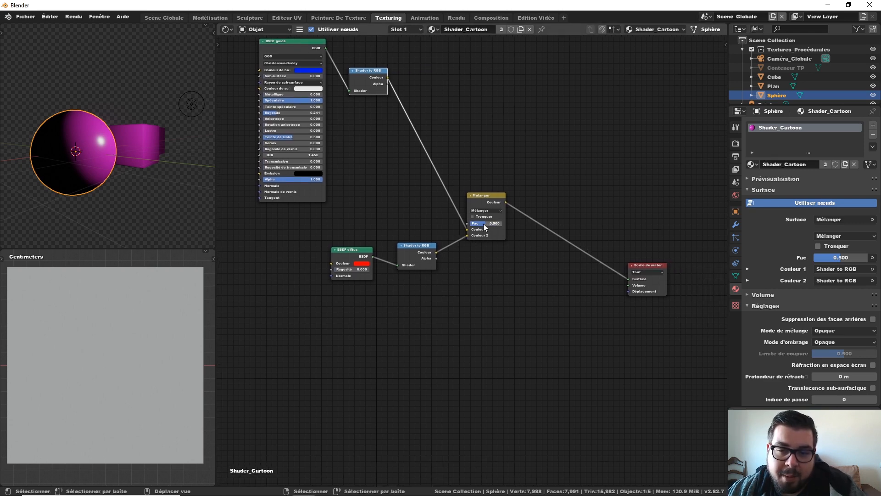
pyautogui.moveTo(390, 153); pyautogui.dragTo(447, 172, button='middle')
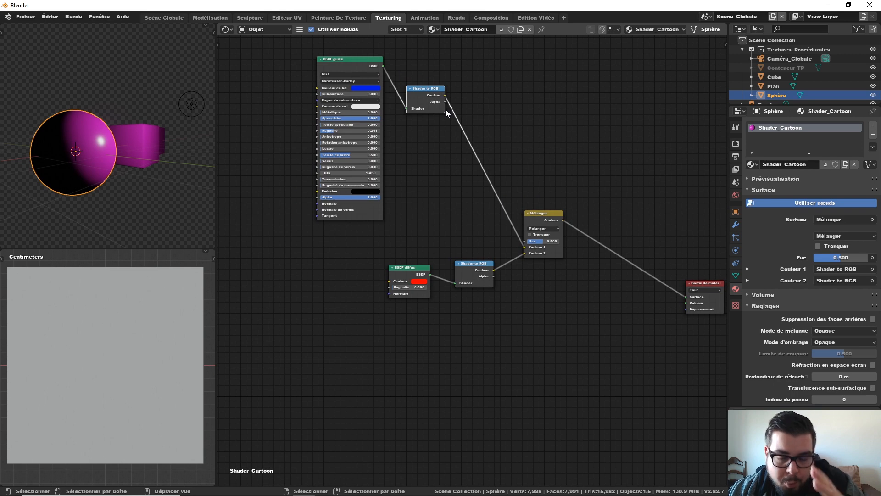
pyautogui.scroll(-3, 454, 184)
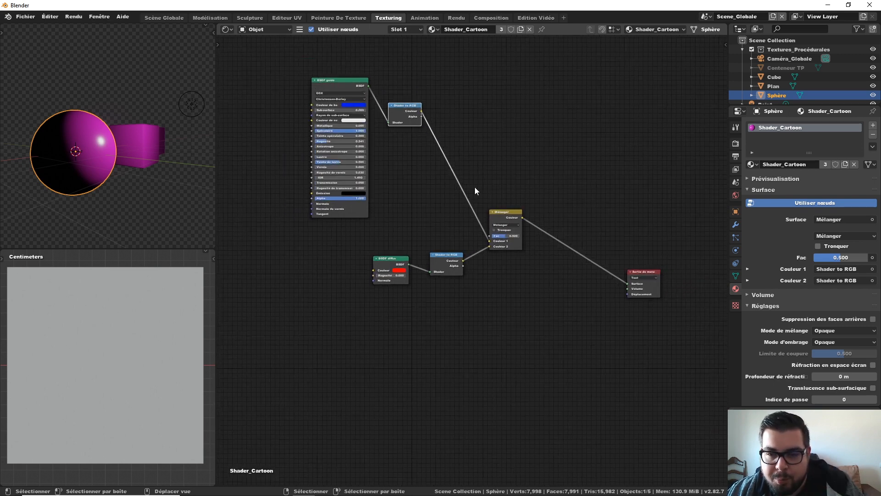
pyautogui.moveTo(531, 198); pyautogui.dragTo(504, 173, button='middle')
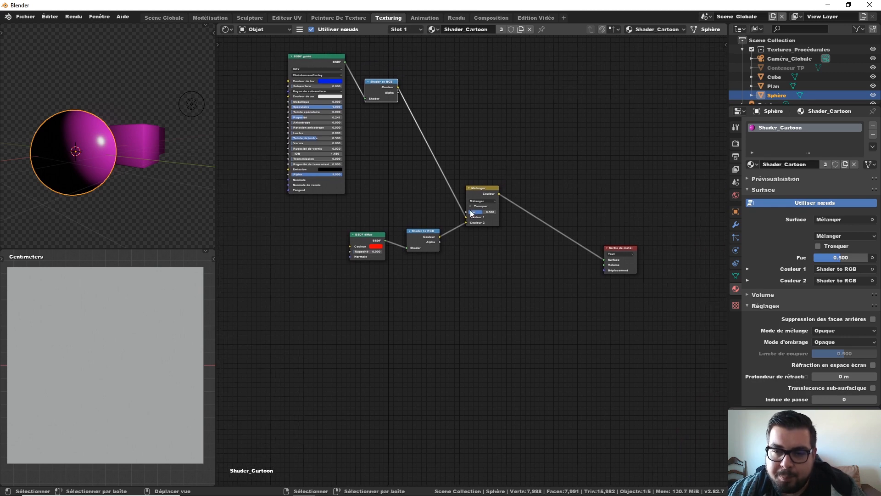
pyautogui.moveTo(478, 212); pyautogui.dragTo(496, 212)
# Select the red Diffuse BSDF and its Shader to RGB node together and move them farther from the MixRGB node
pyautogui.moveTo(423, 217); pyautogui.dragTo(456, 190, button='middle')
pyautogui.moveTo(464, 193); pyautogui.dragTo(385, 235)
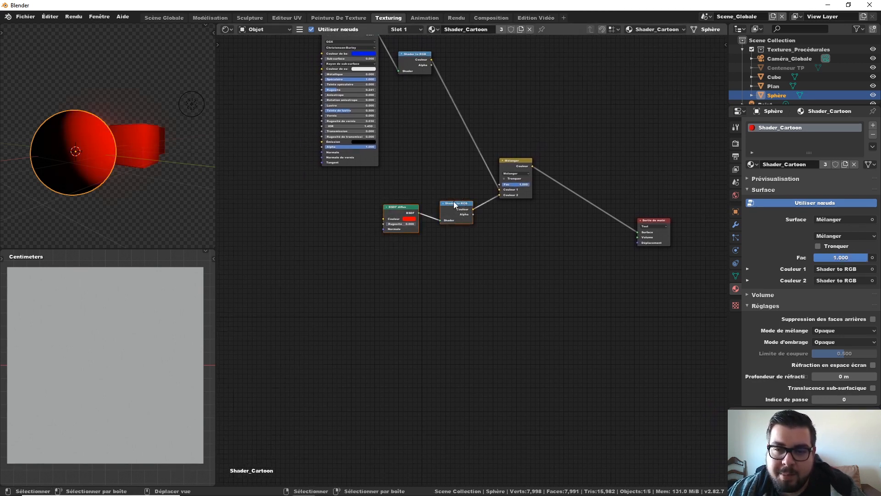
pyautogui.moveTo(454, 201); pyautogui.dragTo(425, 211)
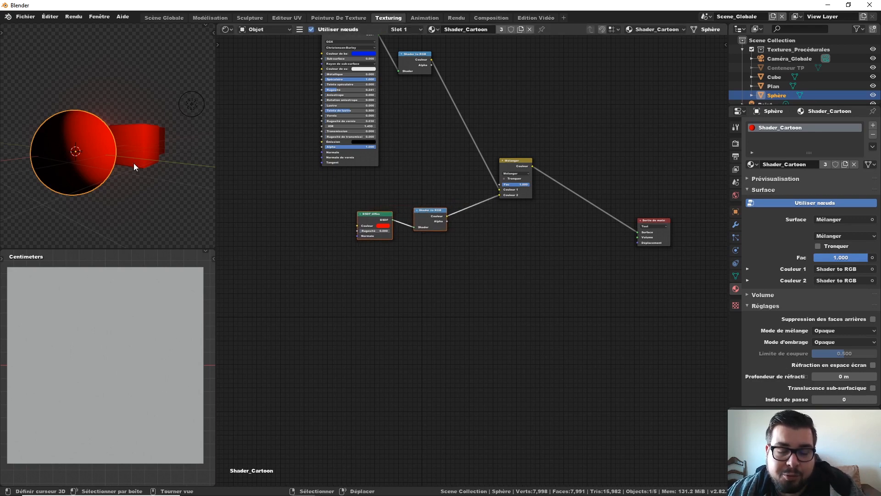
# Add a second Diffuse BSDF node directly below the red Diffuse BSDF
pyautogui.moveTo(133, 163)
pyautogui.mouseDown(button='middle')
pyautogui.moveTo(128, 154)
pyautogui.moveTo(128, 169)
pyautogui.mouseUp(button='middle')
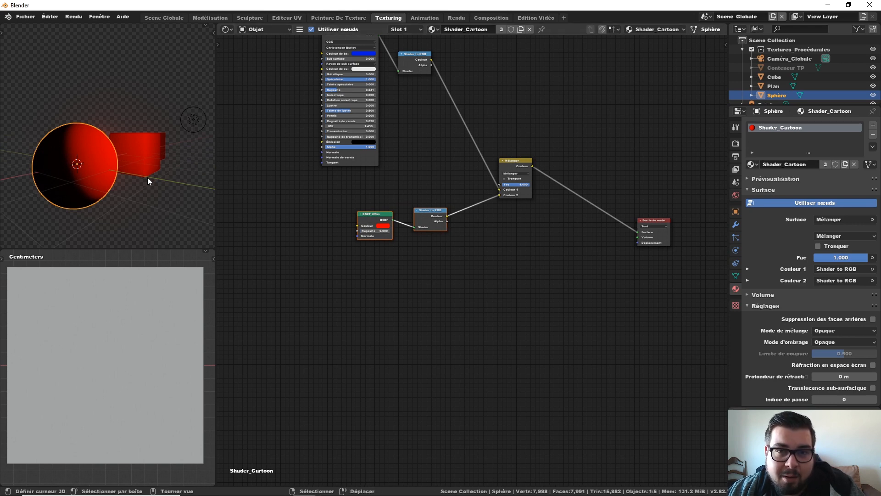
pyautogui.moveTo(132, 172); pyautogui.dragTo(136, 164, button='middle')
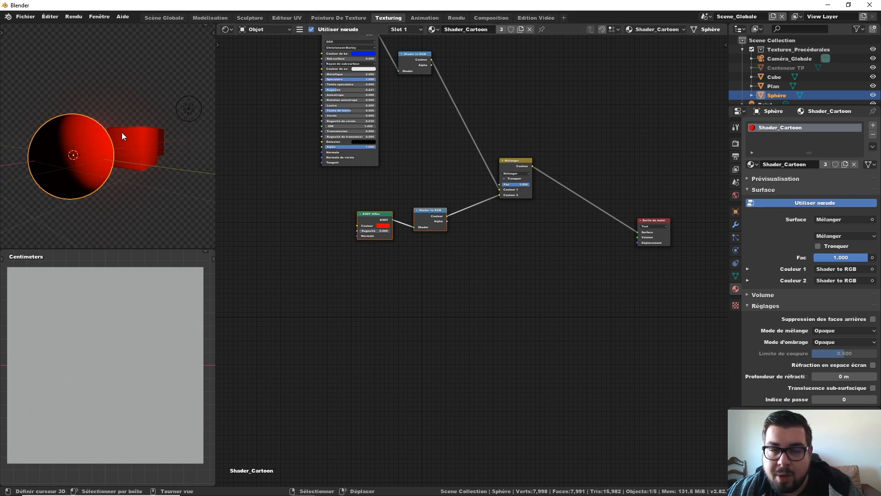
pyautogui.hotkey('shift', 'a')
pyautogui.moveTo(374, 198)
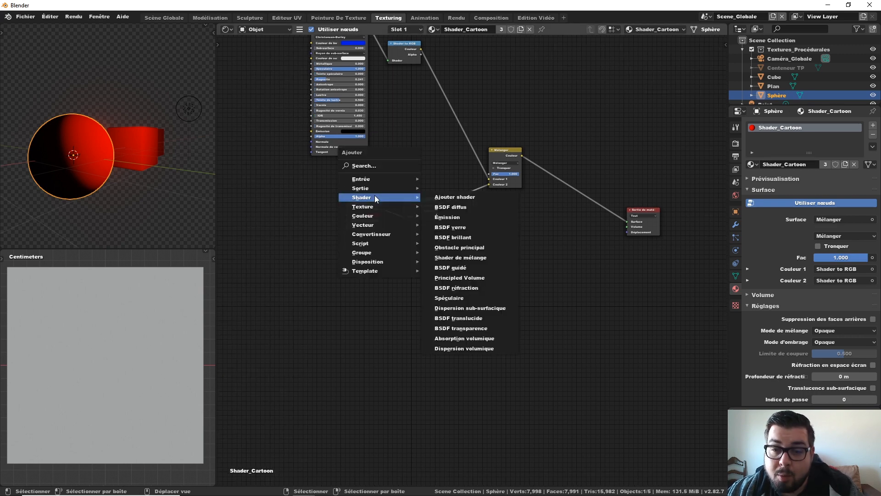
pyautogui.click(472, 208)
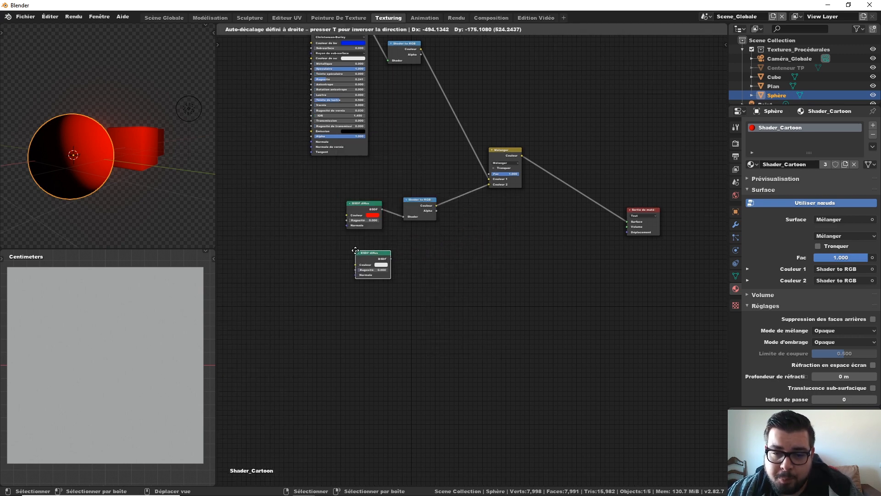
pyautogui.click(349, 251)
# Add a Shader to RGB node beside the new Diffuse BSDF and connect the BSDF output to its Shader input
pyautogui.hotkey('shift', 'a')
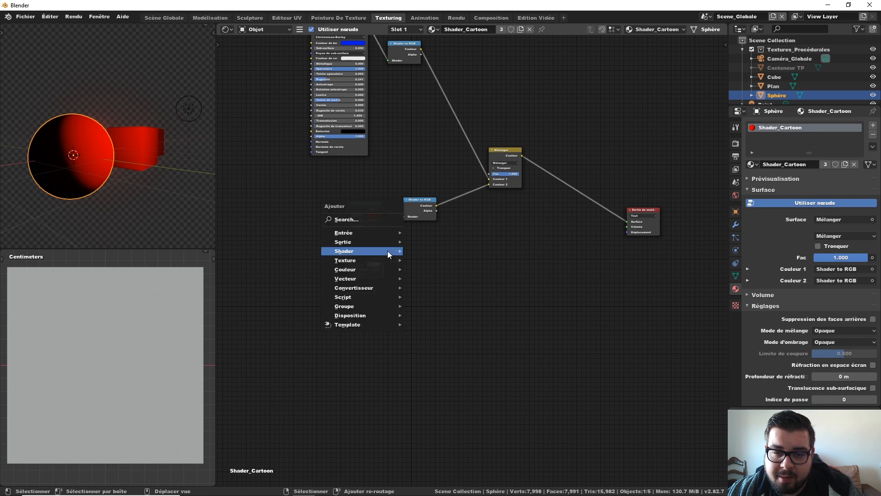
pyautogui.moveTo(364, 288)
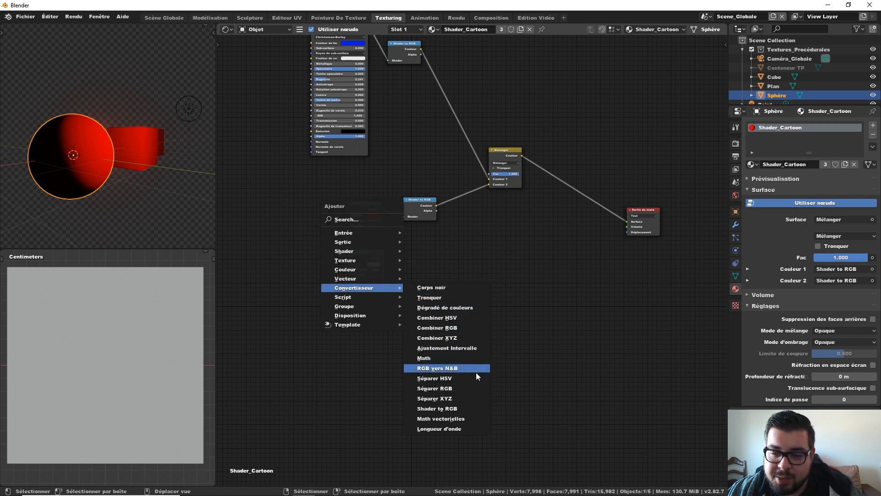
pyautogui.click(462, 408)
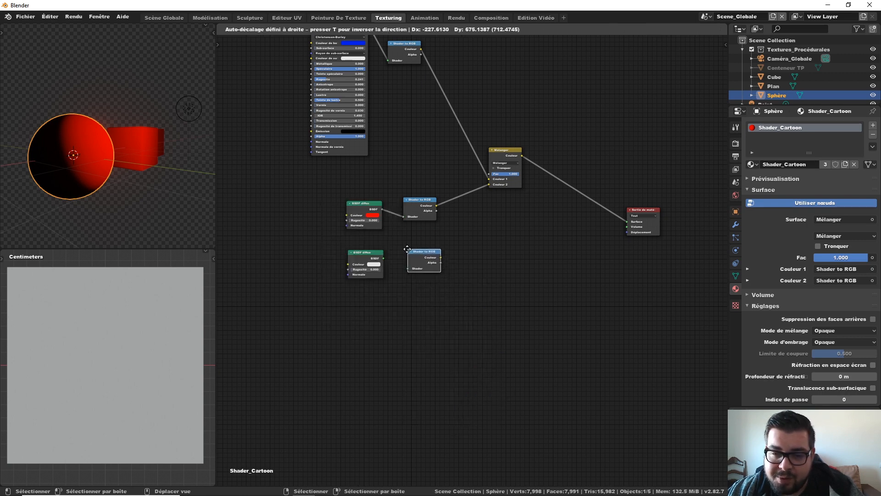
pyautogui.click(406, 247)
pyautogui.moveTo(383, 258); pyautogui.dragTo(409, 266)
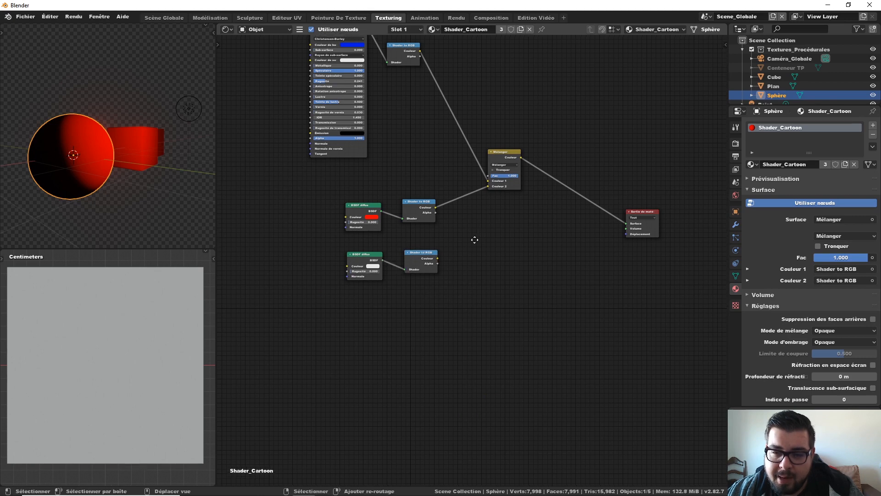
# Add a ColorRamp node after the new Shader to RGB node and connect that node's Color to the ramp's Fac
pyautogui.moveTo(442, 256); pyautogui.dragTo(415, 271, button='middle')
pyautogui.hotkey('shift', 'a')
pyautogui.moveTo(446, 250)
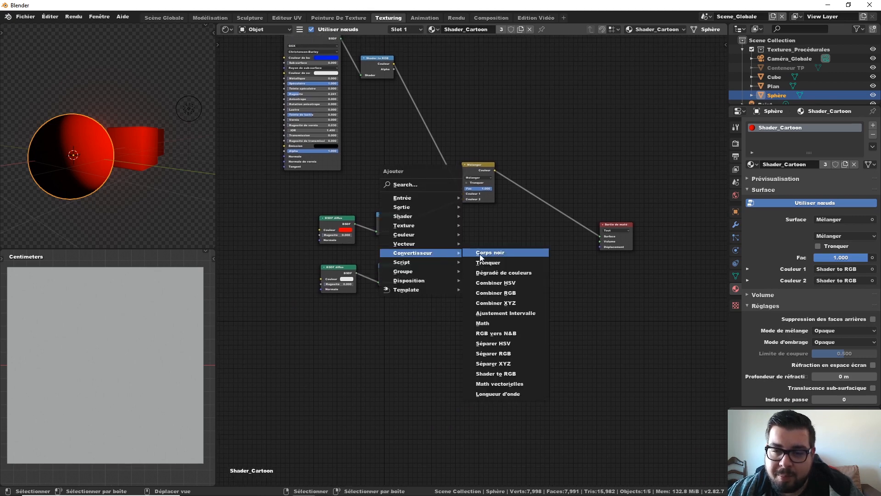
pyautogui.click(514, 273)
pyautogui.click(435, 246)
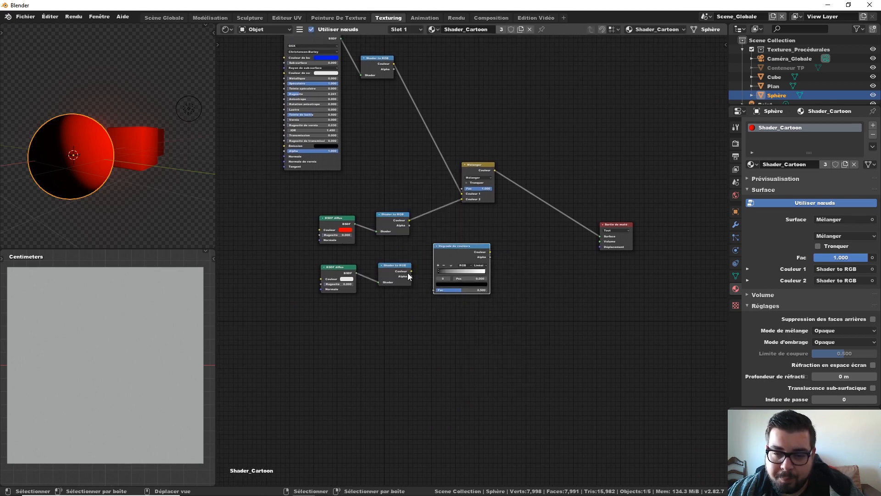
pyautogui.moveTo(411, 271); pyautogui.dragTo(434, 290)
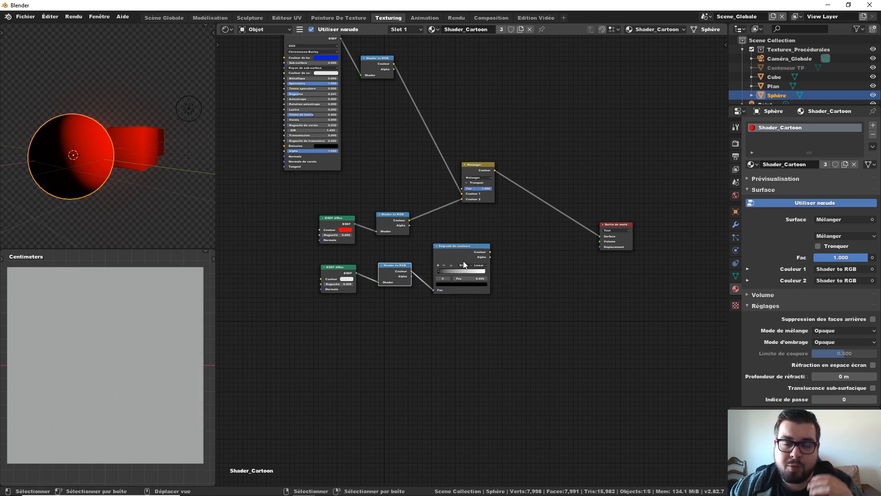
# Move the white Diffuse BSDF, its Shader to RGB and the ColorRamp farther back from the Material Output to free space
pyautogui.moveTo(341, 268); pyautogui.dragTo(299, 267)
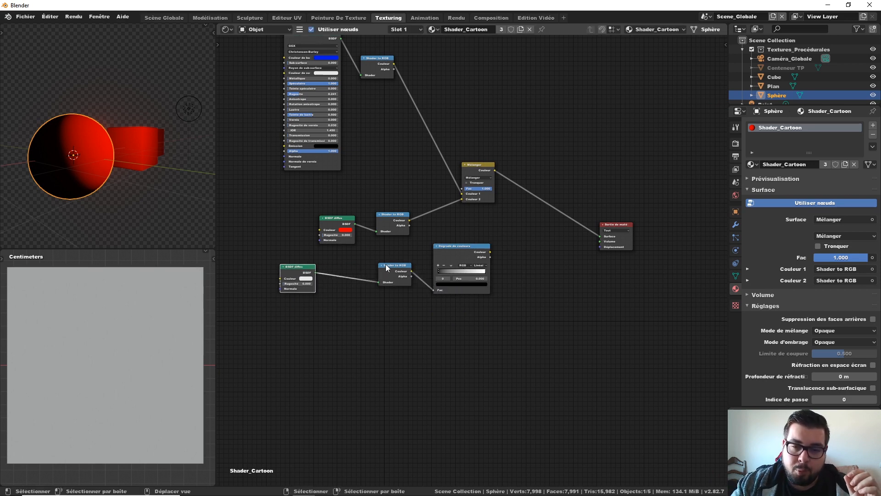
pyautogui.moveTo(386, 268); pyautogui.dragTo(341, 266)
pyautogui.moveTo(465, 251); pyautogui.dragTo(422, 254)
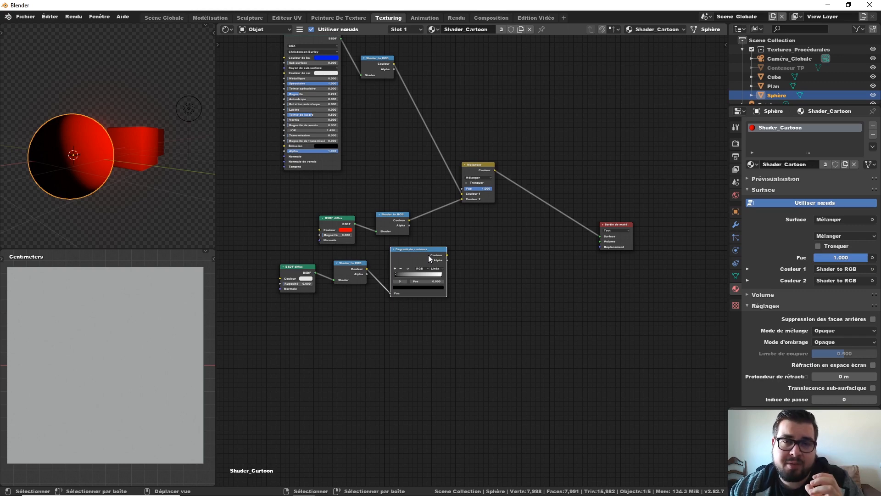
# Insert a second MixRGB node between the red diffuse's Shader to RGB and the first MixRGB, with the ColorRamp's Color feeding its Color 2
pyautogui.hotkey('shift', 'a')
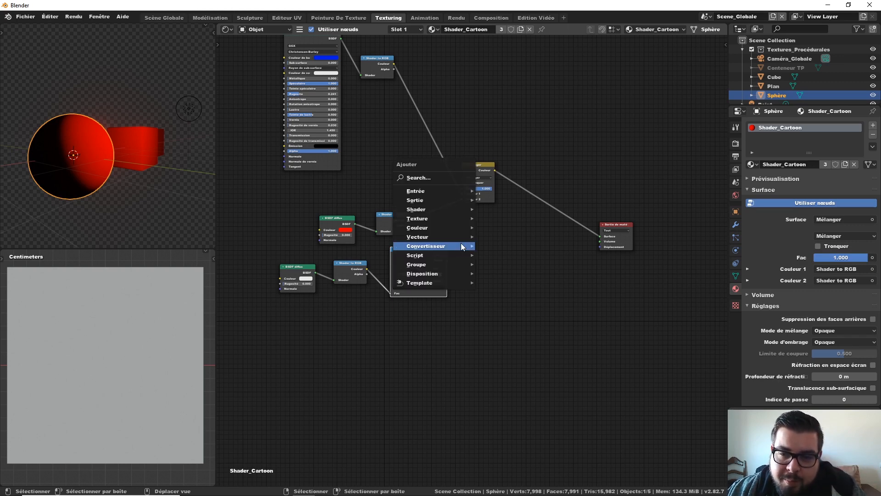
pyautogui.moveTo(441, 228)
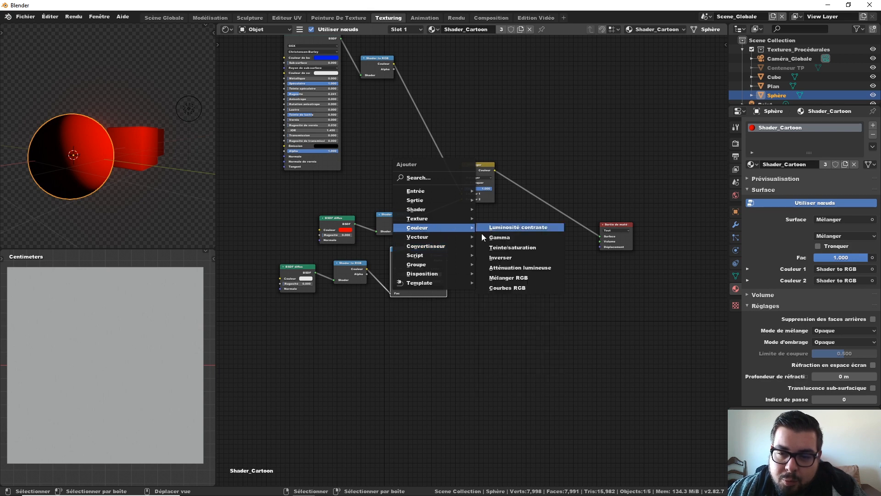
pyautogui.click(522, 279)
pyautogui.click(447, 188)
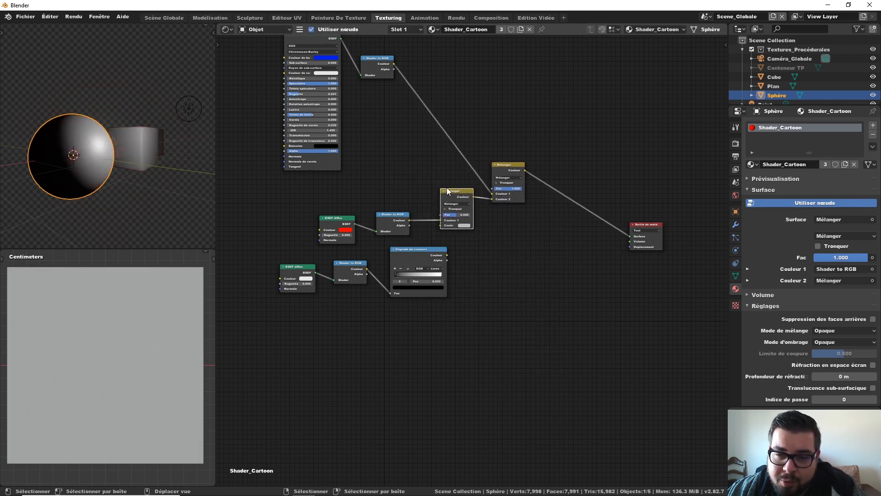
pyautogui.moveTo(468, 197); pyautogui.dragTo(481, 199)
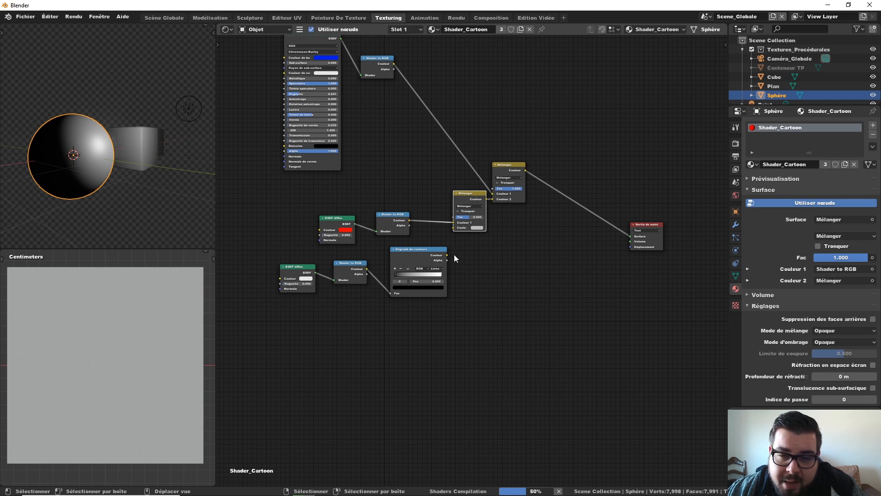
pyautogui.moveTo(447, 254); pyautogui.dragTo(455, 227)
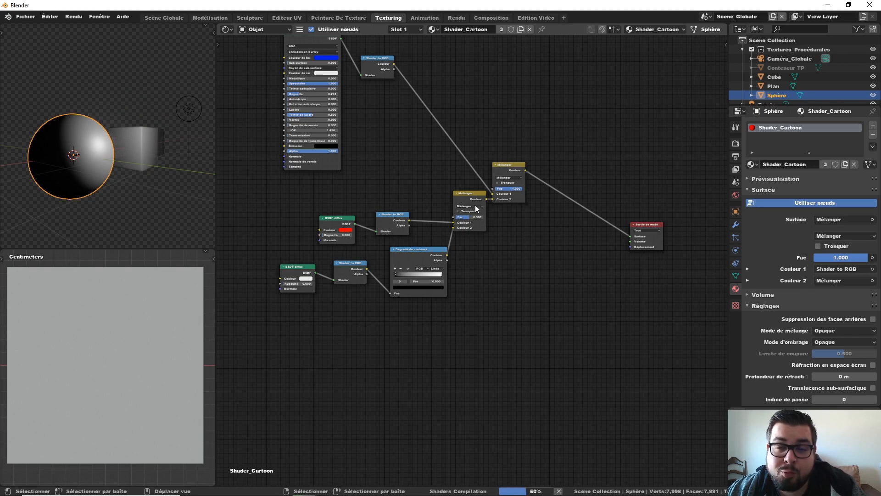
# Set the blend mode of the MixRGB node combining the red shading and the ColorRamp to Multiply
pyautogui.click(475, 205)
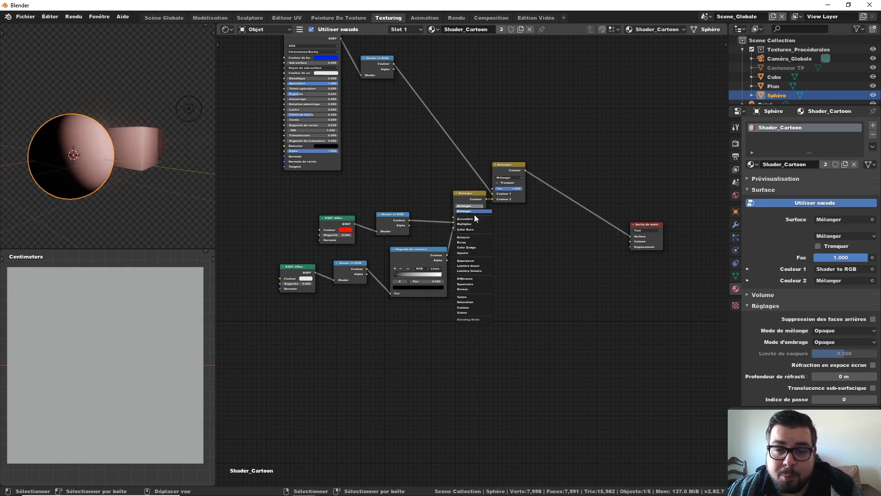
pyautogui.click(470, 224)
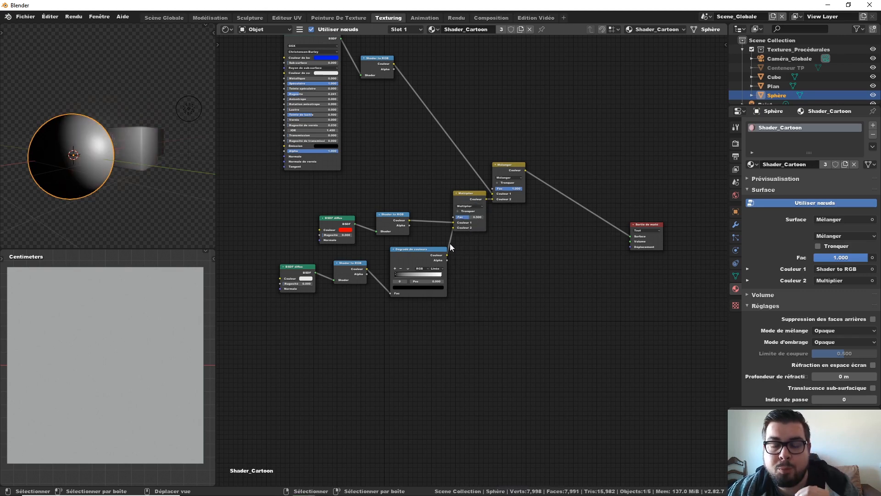
pyautogui.moveTo(485, 263); pyautogui.dragTo(494, 258, button='middle')
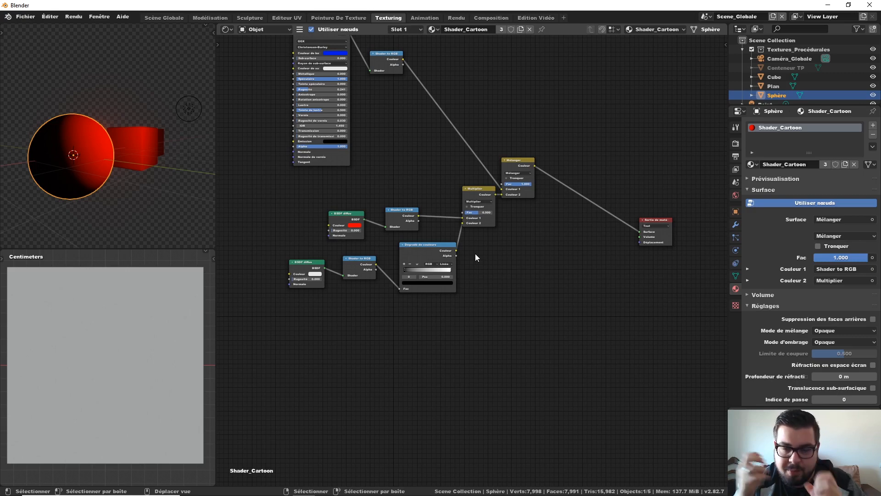
pyautogui.scroll(3, 426, 264)
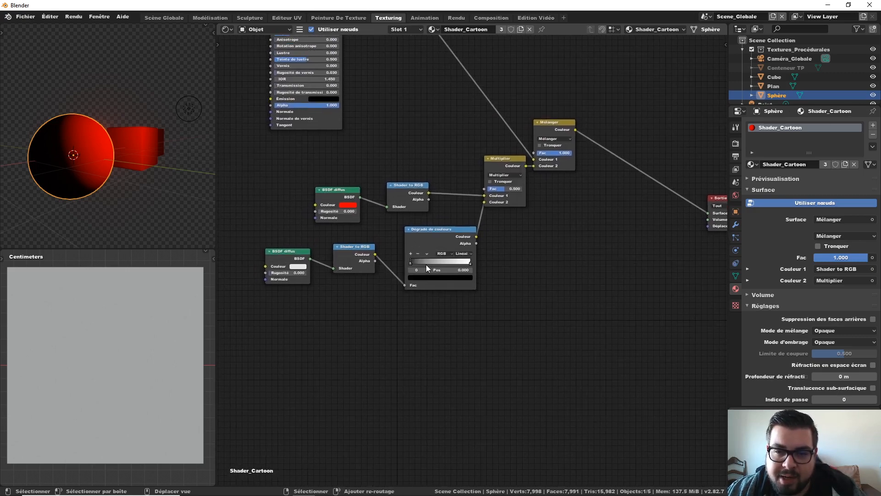
pyautogui.moveTo(484, 195); pyautogui.dragTo(527, 161, button='middle')
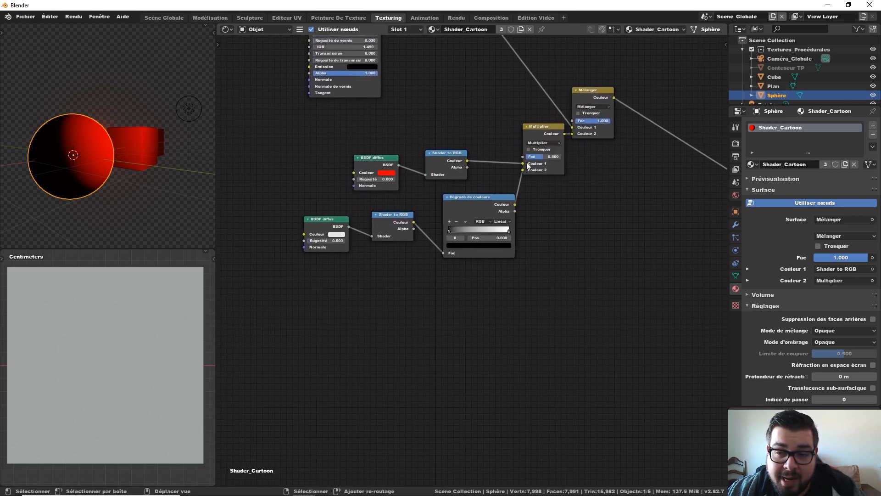
pyautogui.moveTo(450, 229)
pyautogui.mouseDown()
pyautogui.moveTo(481, 219)
pyautogui.moveTo(443, 224)
pyautogui.mouseUp()
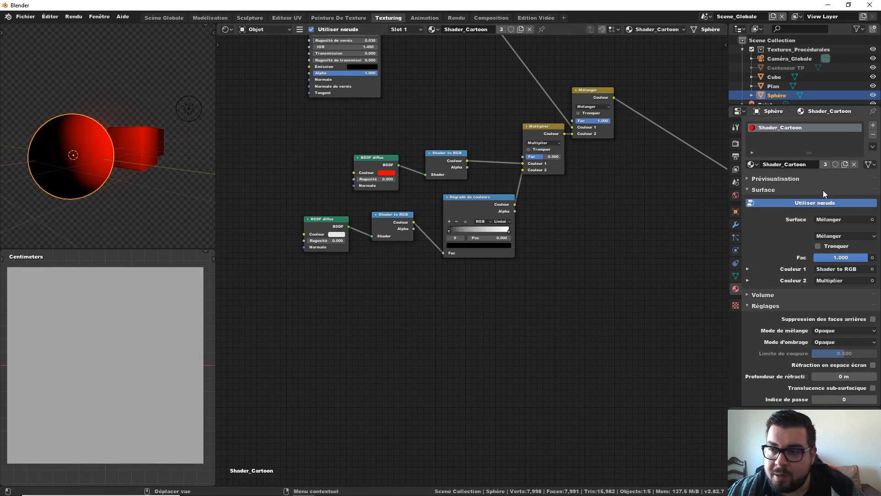
# Change the world background colour from black to a mid grey with an HSV value of 0.5
pyautogui.click(736, 195)
pyautogui.click(762, 139)
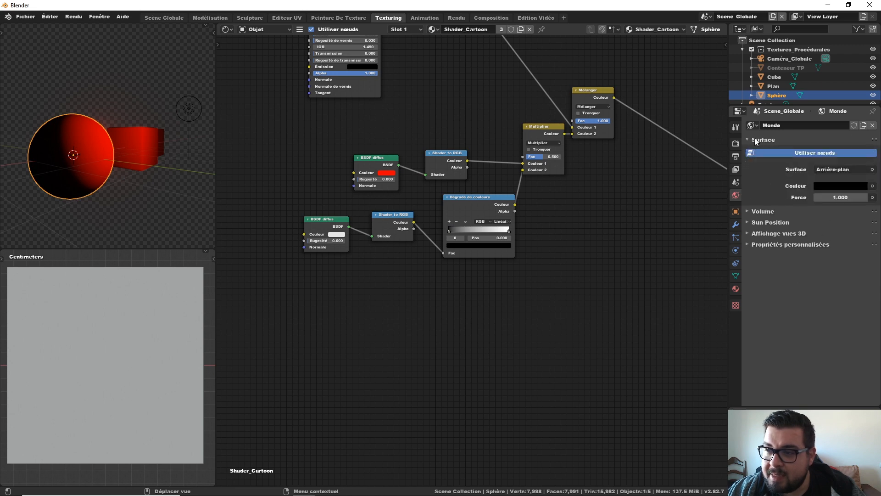
pyautogui.click(856, 184)
pyautogui.moveTo(865, 122); pyautogui.dragTo(861, 95)
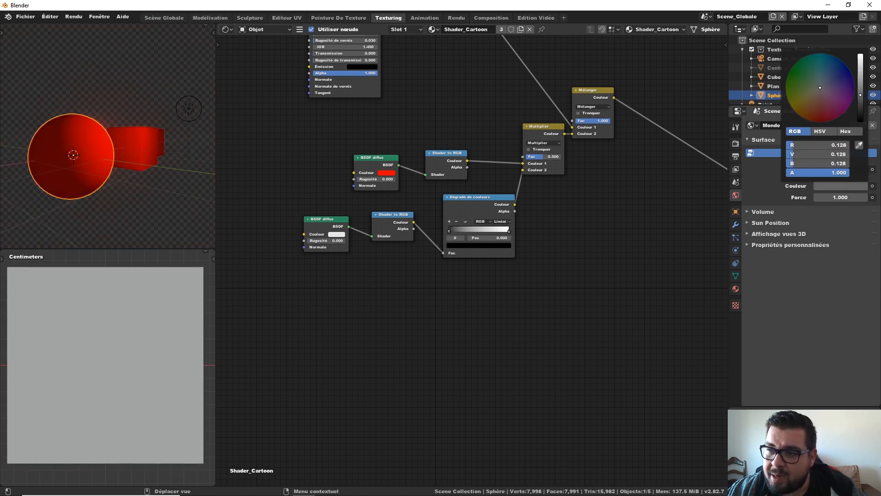
pyautogui.click(823, 131)
pyautogui.click(828, 163)
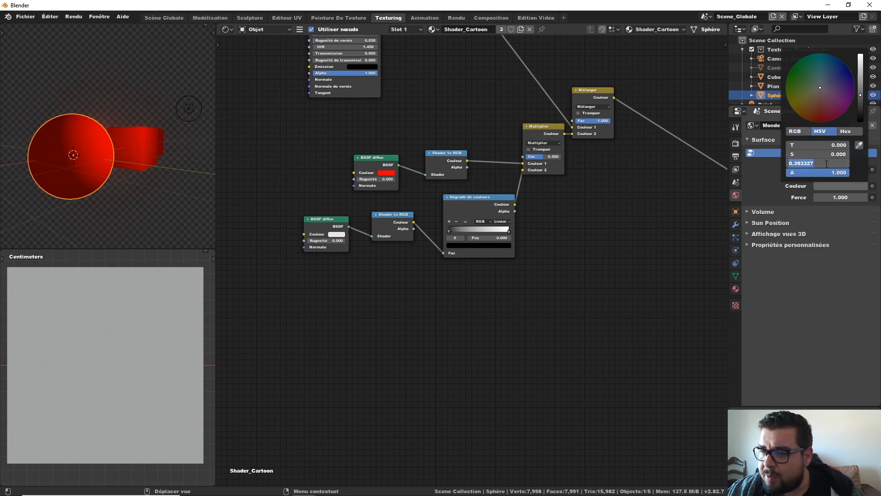
pyautogui.write('0.5')
pyautogui.press('Return')
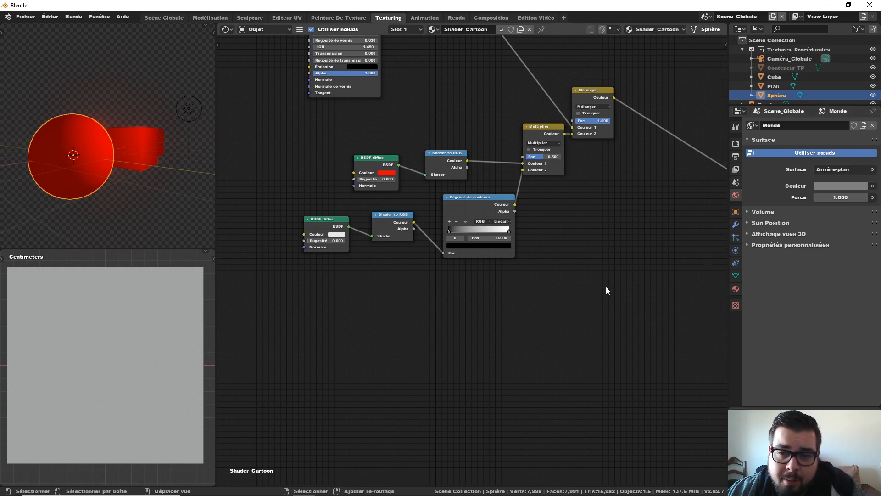
# Try tightening the ColorRamp gradient by pulling the white stop inward and moving the black stop to 0.377
pyautogui.moveTo(606, 287); pyautogui.dragTo(575, 283, button='middle')
pyautogui.moveTo(175, 167); pyautogui.dragTo(191, 167, button='middle')
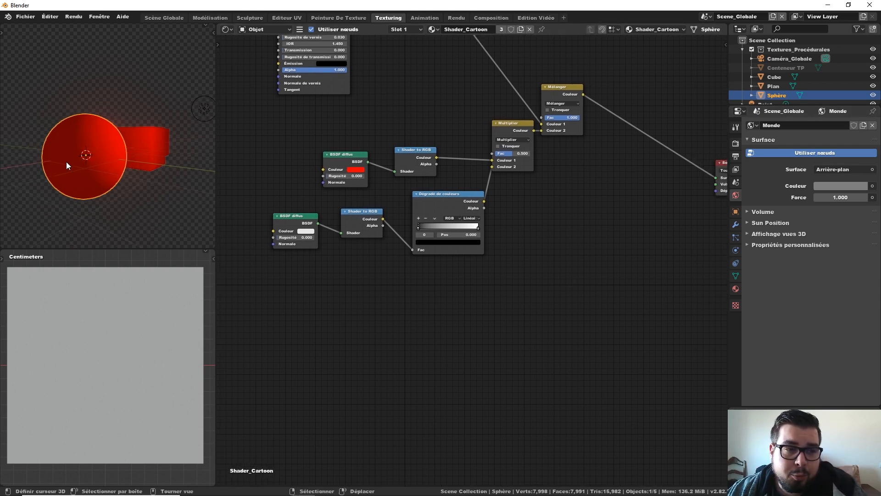
pyautogui.moveTo(423, 226); pyautogui.dragTo(365, 230)
pyautogui.moveTo(478, 226)
pyautogui.mouseDown()
pyautogui.moveTo(411, 225)
pyautogui.moveTo(464, 226)
pyautogui.mouseUp()
pyautogui.click(418, 228)
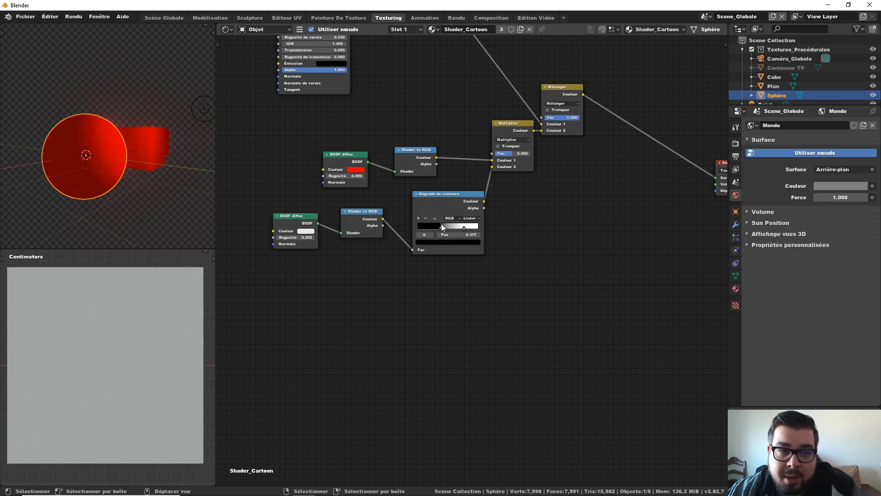
# Try moving the point light closer to the sphere, cancel the move and reselect the sphere
pyautogui.click(208, 114)
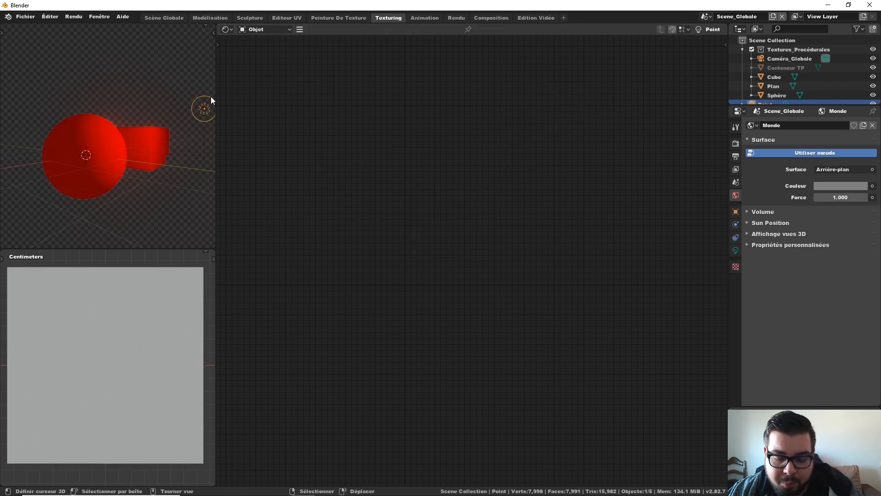
pyautogui.press('g')
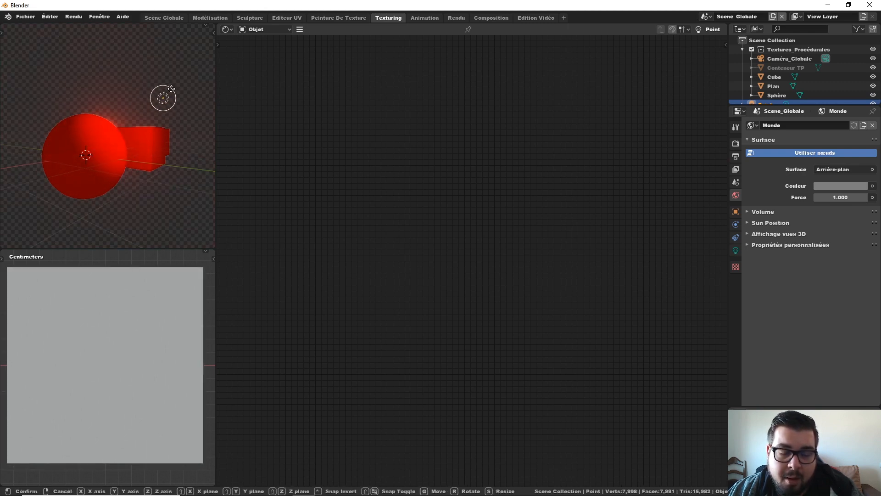
pyautogui.rightClick(166, 110)
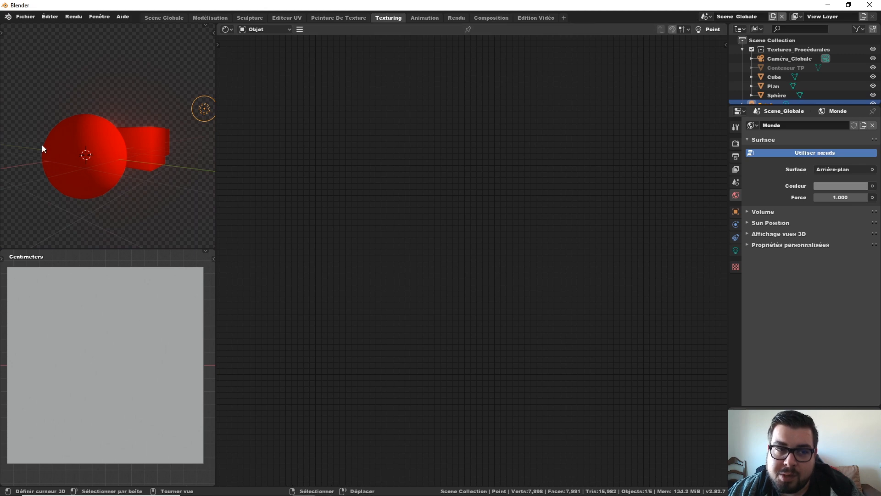
pyautogui.click(61, 144)
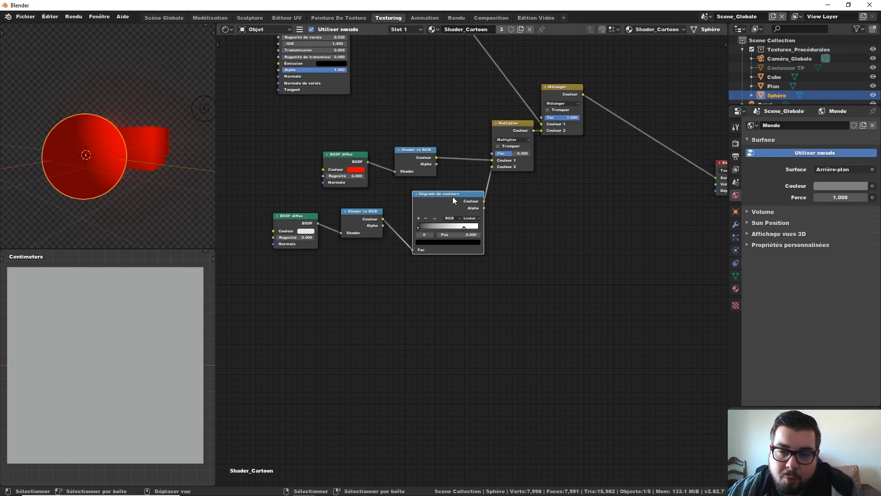
# Try Constant and Ease interpolation on the ColorRamp, shifting the black stop inward and the white stop to 0.623
pyautogui.click(476, 218)
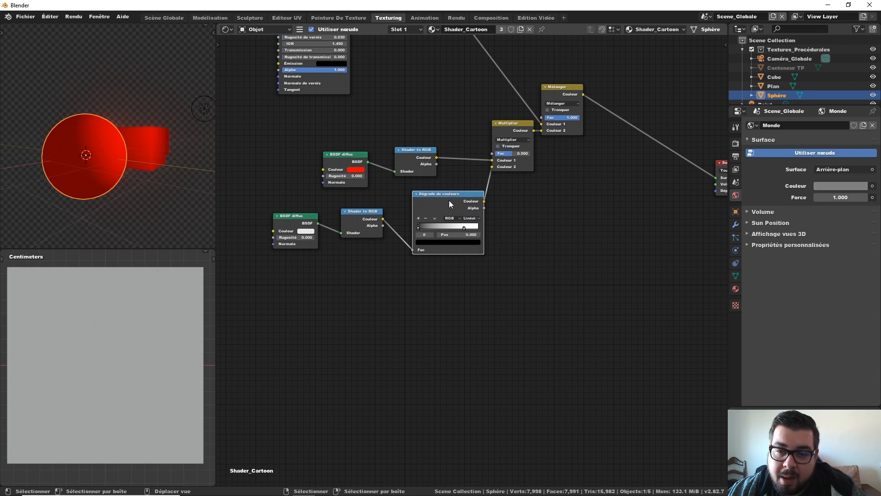
pyautogui.click(478, 219)
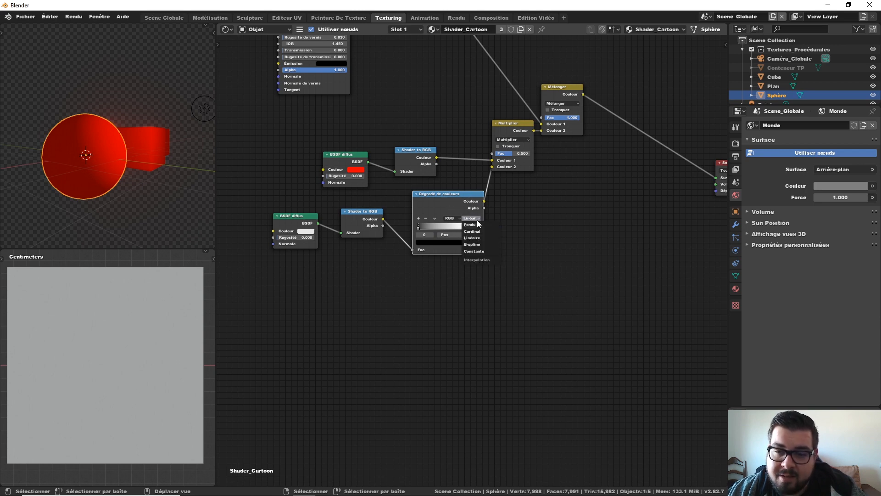
pyautogui.click(482, 252)
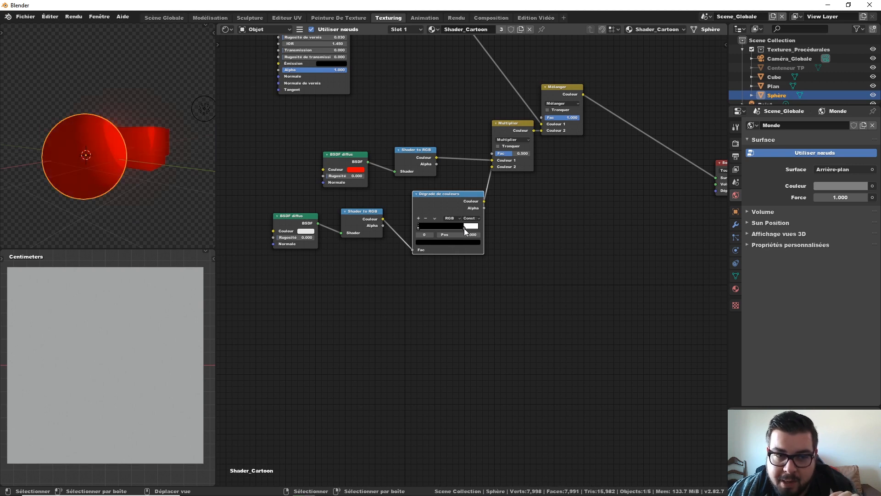
pyautogui.moveTo(464, 228); pyautogui.dragTo(427, 232)
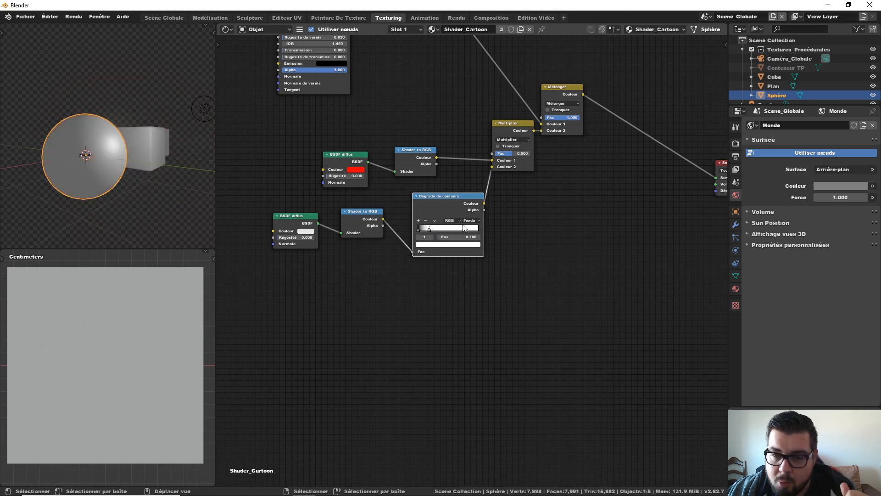
pyautogui.click(430, 229)
pyautogui.moveTo(441, 230)
pyautogui.mouseDown()
pyautogui.moveTo(449, 228)
pyautogui.moveTo(425, 229)
pyautogui.moveTo(456, 231)
pyautogui.mouseUp()
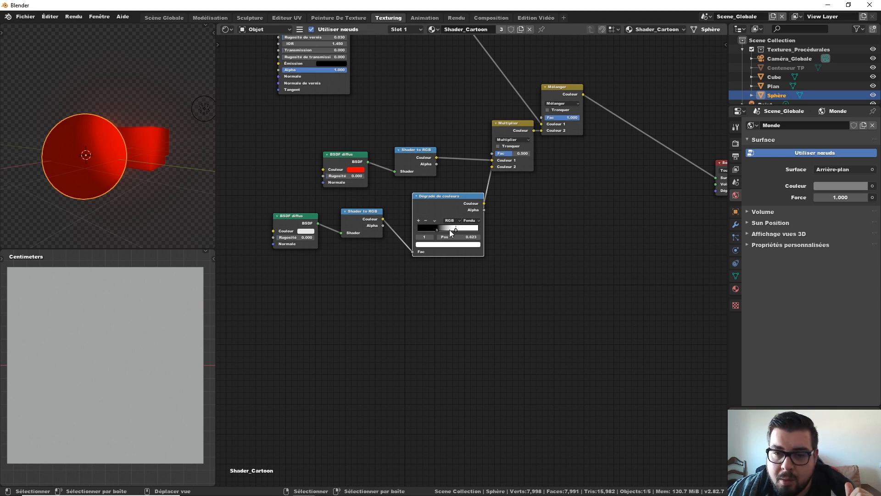
# Set the ColorRamp interpolation to Constant and move its white stop to about 0.232
pyautogui.click(470, 222)
pyautogui.click(475, 253)
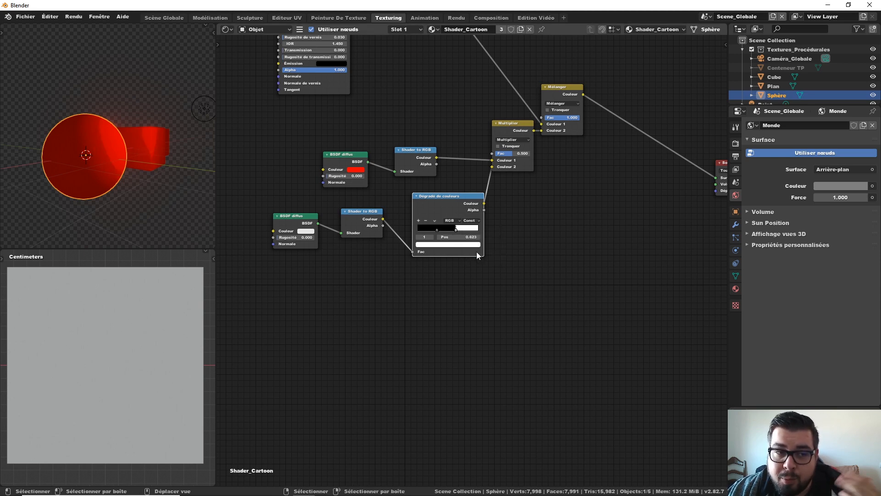
pyautogui.moveTo(436, 229)
pyautogui.mouseDown()
pyautogui.moveTo(421, 229)
pyautogui.moveTo(448, 229)
pyautogui.moveTo(433, 230)
pyautogui.mouseUp()
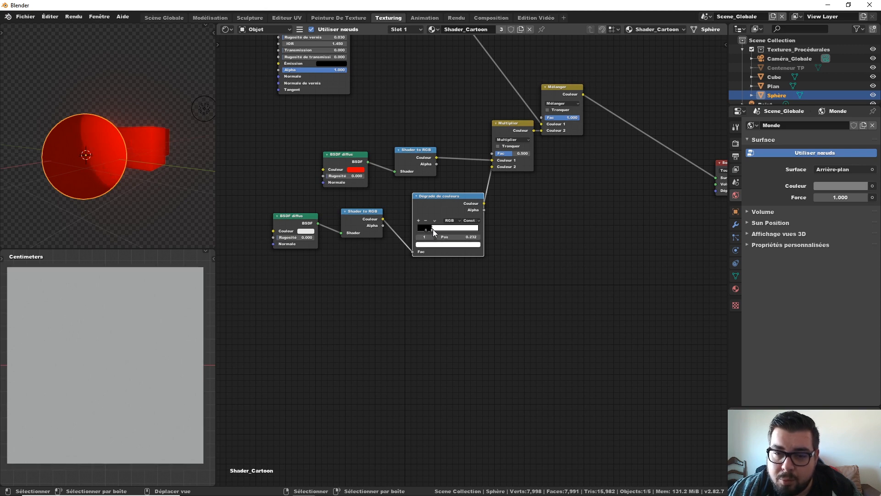
# Place the ColorRamp's black stop at position 0 and set its colour to dark grey with an HSV value of 0.250
pyautogui.click(419, 229)
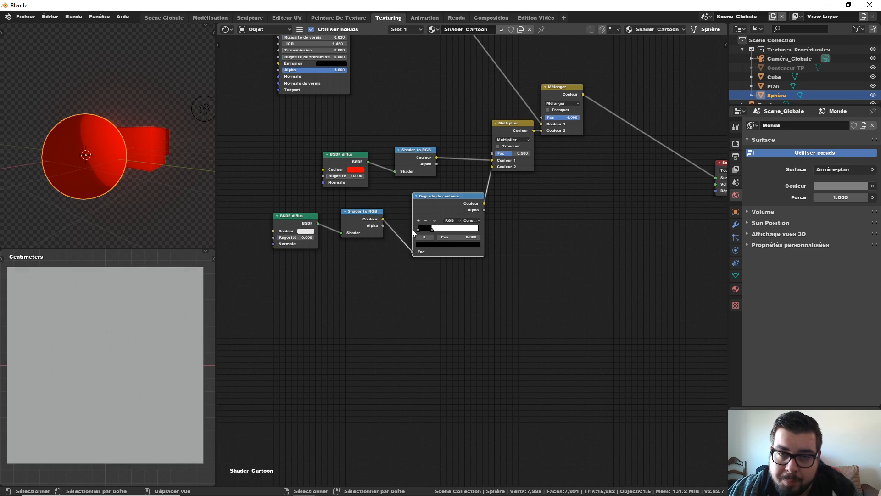
pyautogui.click(433, 244)
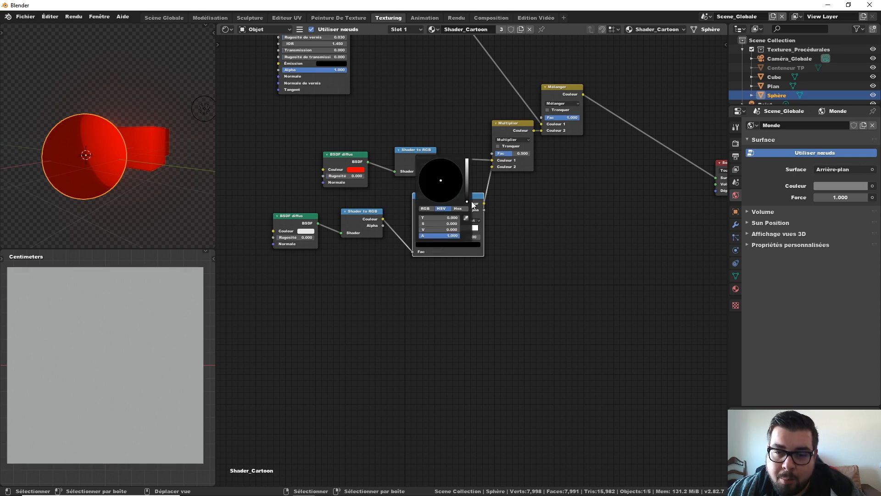
pyautogui.moveTo(467, 201); pyautogui.dragTo(467, 160)
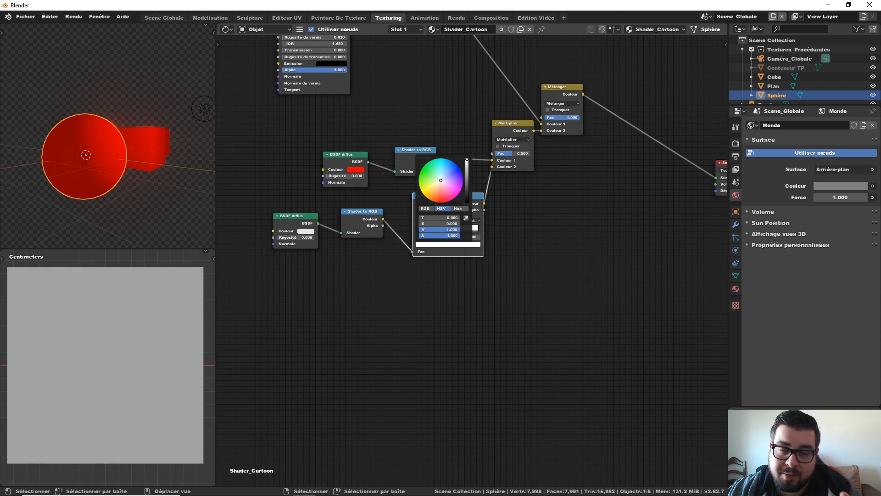
pyautogui.moveTo(448, 229)
pyautogui.mouseDown()
pyautogui.moveTo(426, 230)
pyautogui.moveTo(449, 233)
pyautogui.mouseUp()
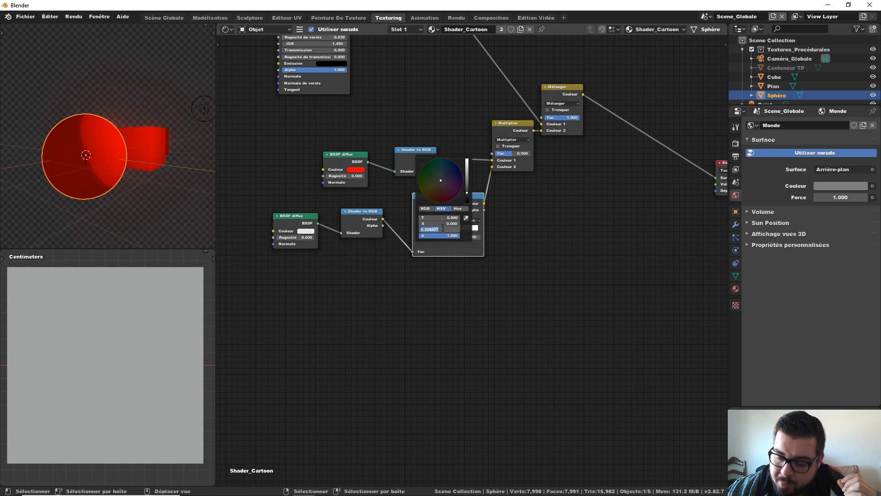
pyautogui.write('0.250')
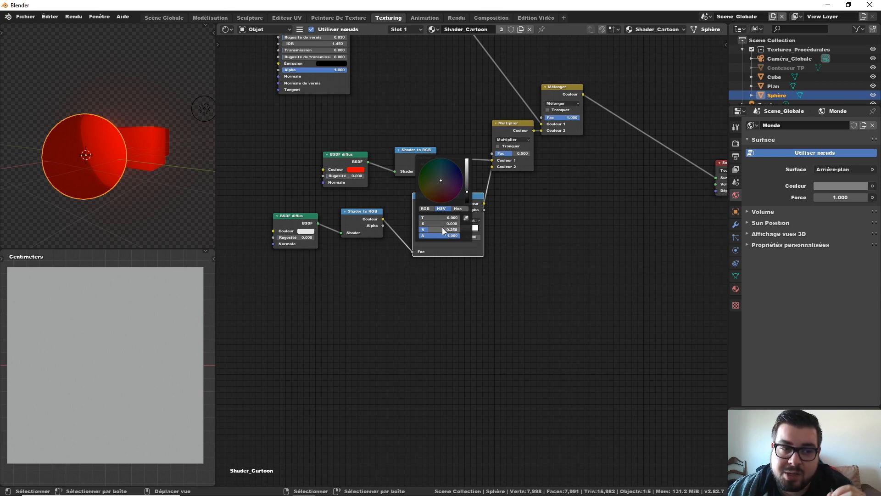
pyautogui.click(486, 232)
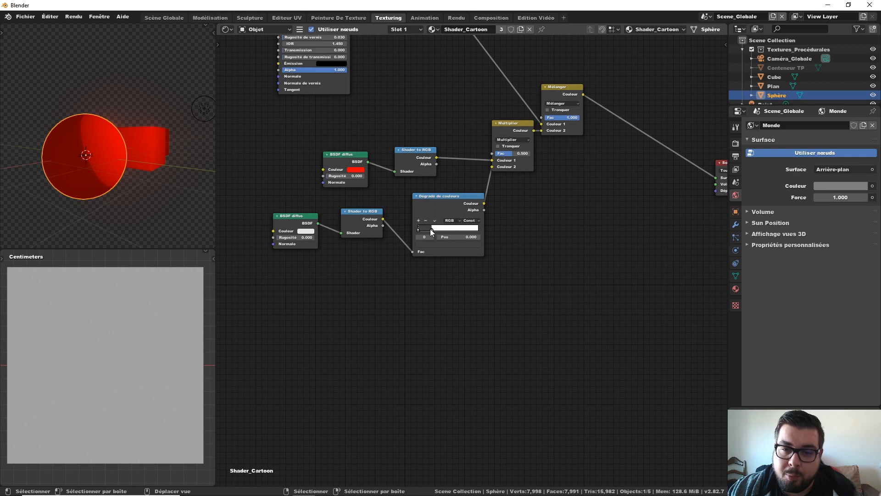
# Raise the Multiply node's Fac to 1.000 and move the ColorRamp's white stop to about 0.341
pyautogui.moveTo(432, 230)
pyautogui.mouseDown()
pyautogui.moveTo(454, 230)
pyautogui.moveTo(429, 229)
pyautogui.mouseUp()
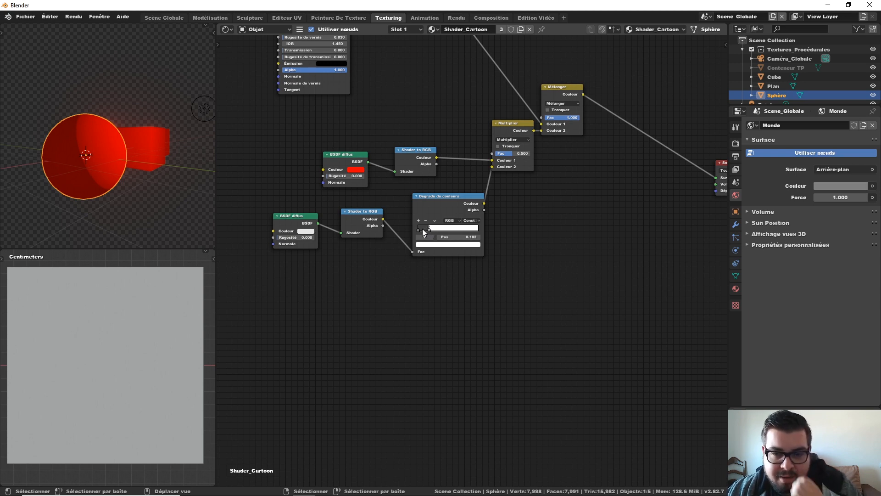
pyautogui.moveTo(541, 211); pyautogui.dragTo(541, 209, button='middle')
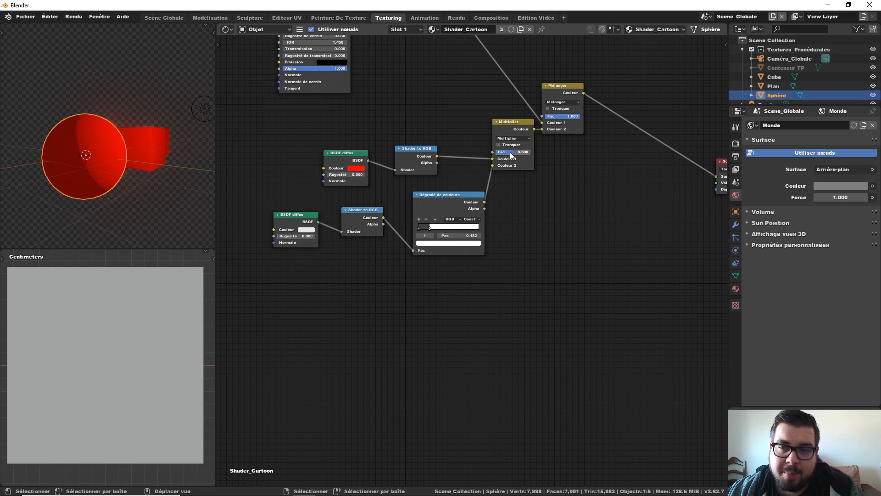
pyautogui.moveTo(511, 153); pyautogui.dragTo(529, 153)
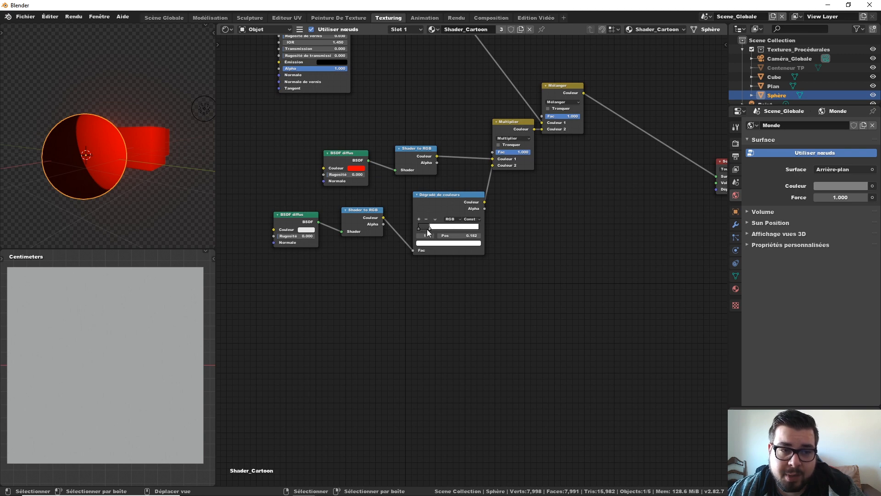
pyautogui.moveTo(433, 229)
pyautogui.mouseDown()
pyautogui.moveTo(459, 227)
pyautogui.moveTo(442, 227)
pyautogui.mouseUp()
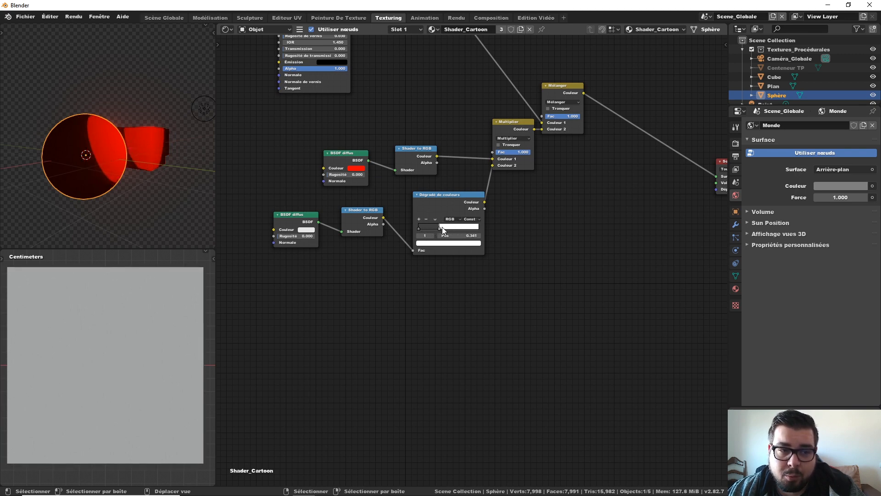
# Lighten the ColorRamp's dark stop to a grey with an HSV value of about 0.536 and move the white stop to about 0.355
pyautogui.click(418, 227)
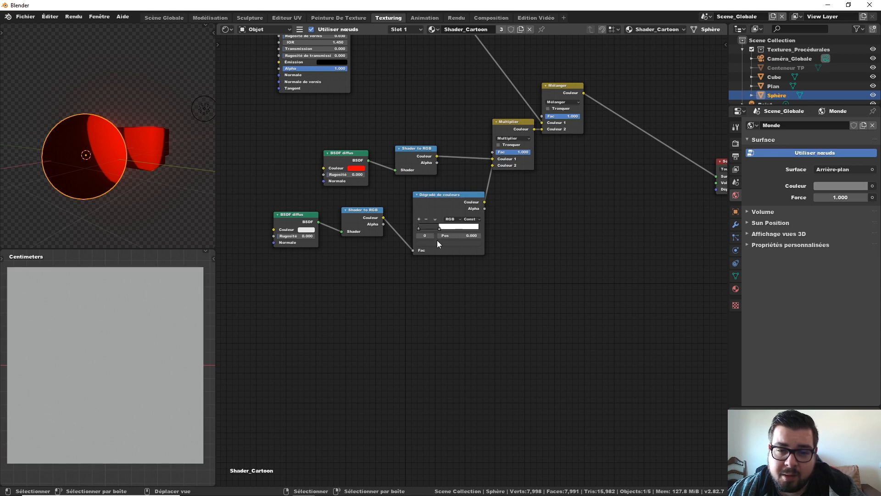
pyautogui.click(437, 241)
pyautogui.moveTo(468, 185); pyautogui.dragTo(468, 175)
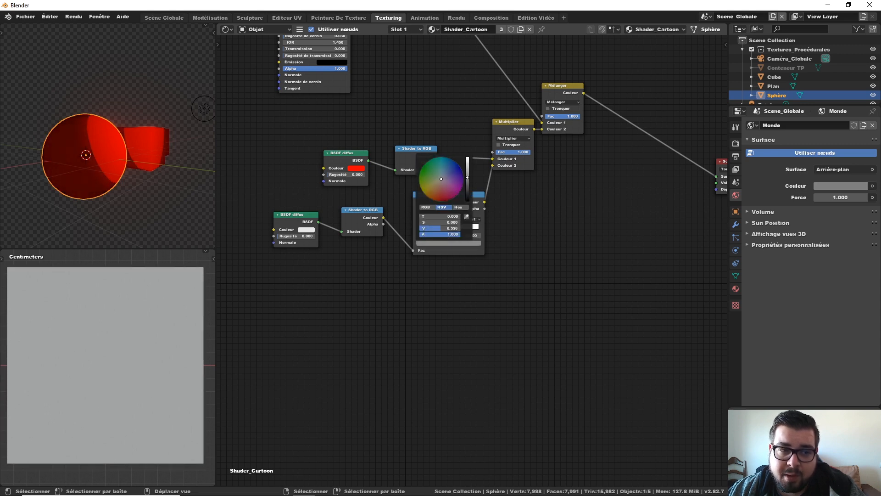
pyautogui.click(444, 226)
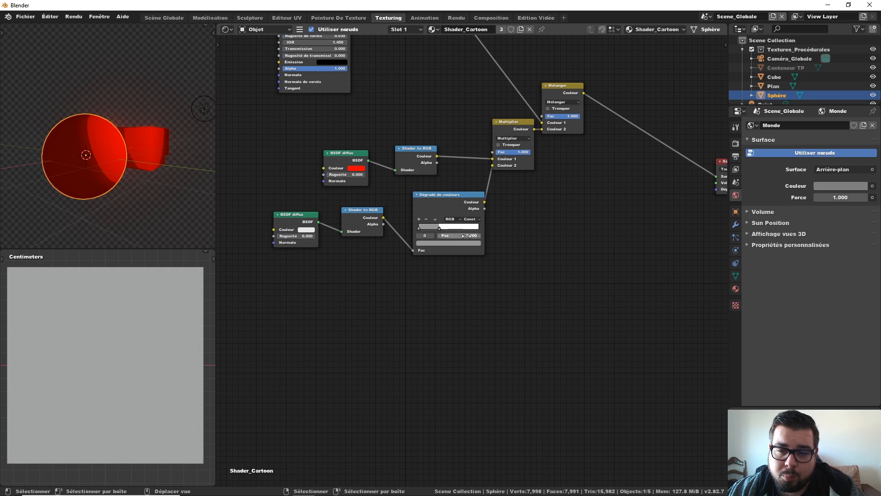
pyautogui.moveTo(447, 227)
pyautogui.mouseDown()
pyautogui.moveTo(454, 226)
pyautogui.moveTo(425, 228)
pyautogui.moveTo(440, 229)
pyautogui.mouseUp()
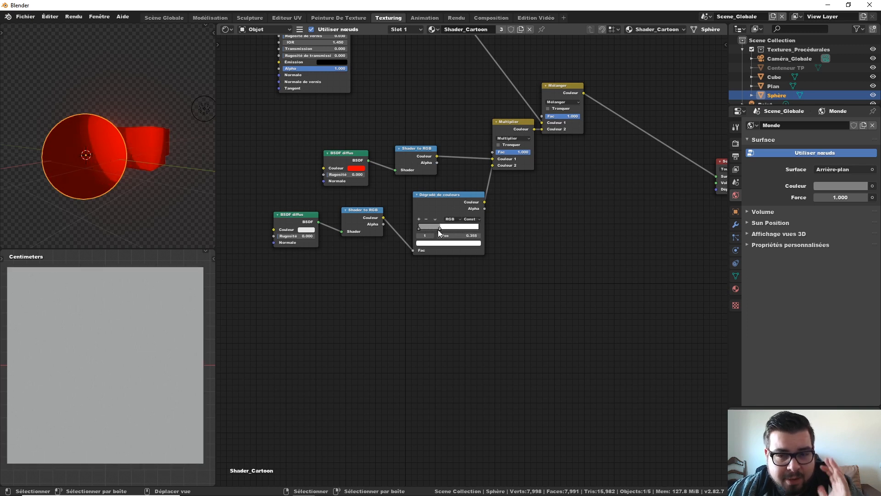
# Nudge the ColorRamp node slightly down and closer to the Shader to RGB node that feeds it
pyautogui.press('g')
pyautogui.click(438, 232)
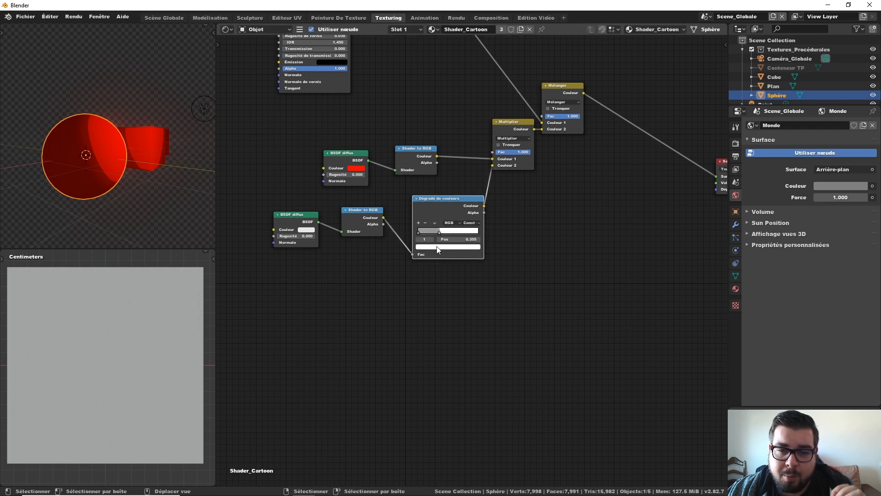
pyautogui.click(436, 247)
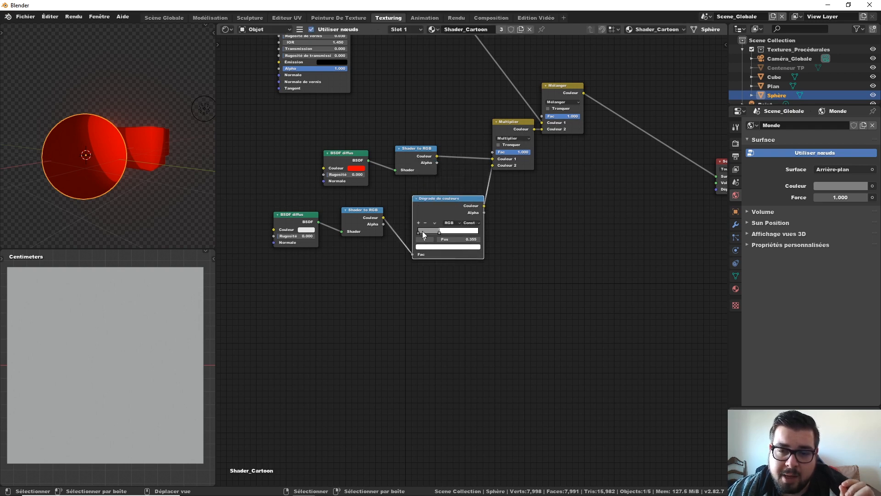
pyautogui.click(419, 231)
pyautogui.press('g')
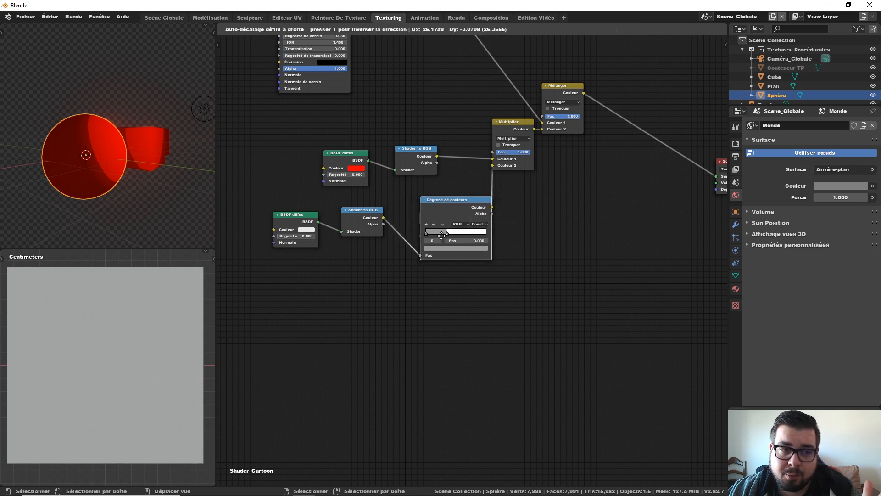
pyautogui.click(431, 238)
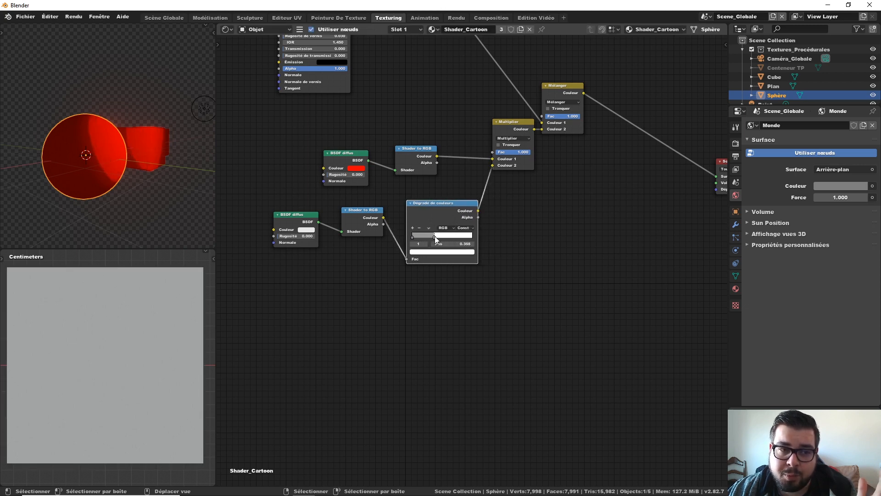
# Move the ColorRamp's white stop to about 0.186 and shift the point light closer to the sphere
pyautogui.moveTo(433, 236); pyautogui.dragTo(423, 237)
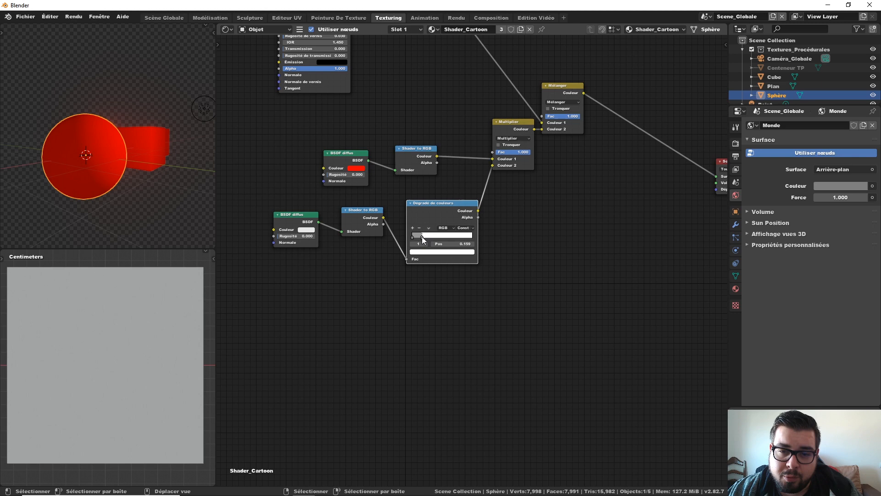
pyautogui.click(202, 115)
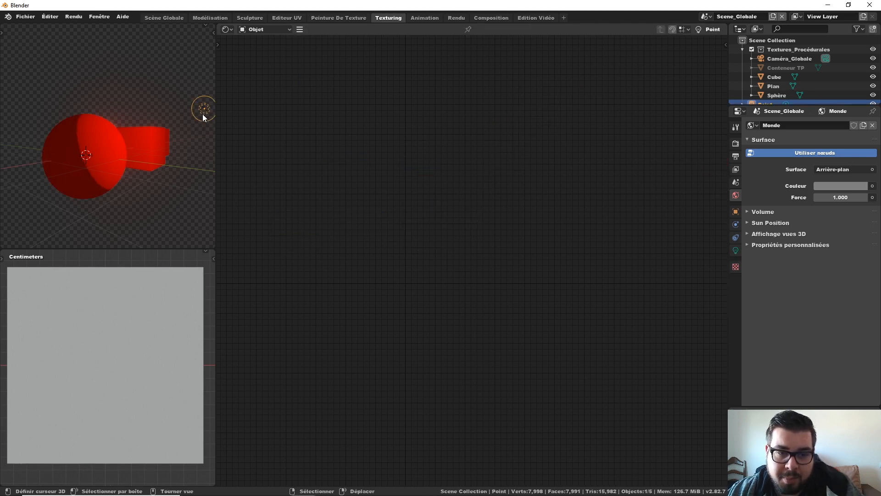
pyautogui.press('g')
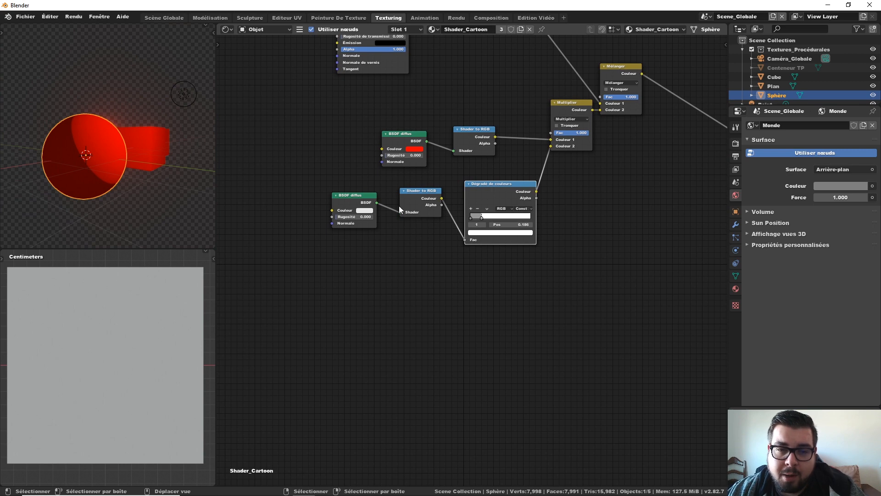
# Try green and other hues on the lower Diffuse BSDF's colour, then leave it a pale lavender
pyautogui.click(367, 210)
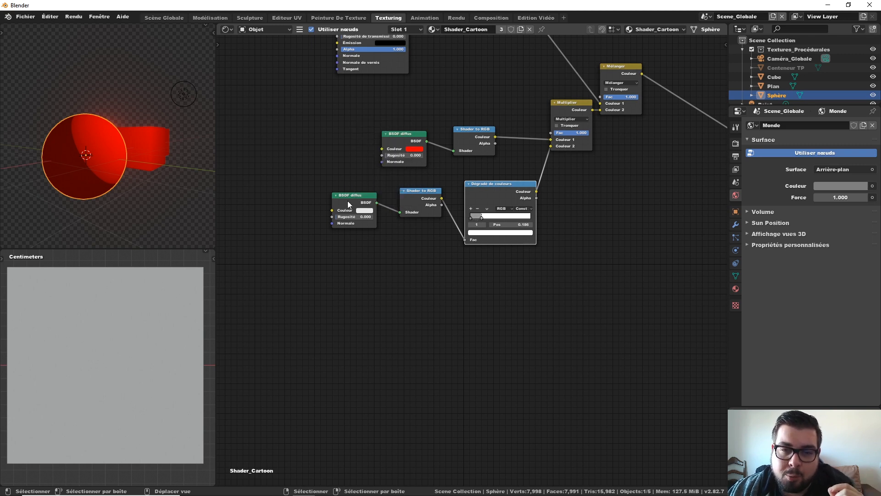
pyautogui.click(365, 211)
pyautogui.click(365, 132)
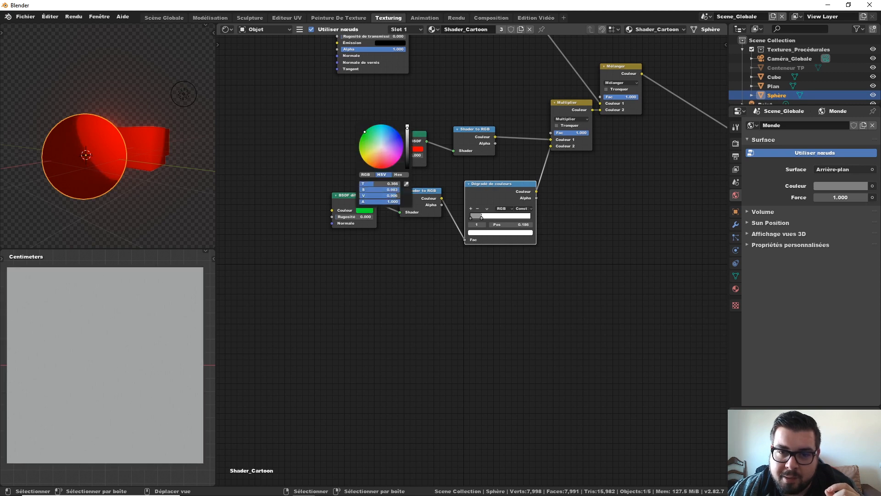
pyautogui.click(394, 144)
pyautogui.moveTo(395, 143)
pyautogui.mouseDown()
pyautogui.moveTo(398, 131)
pyautogui.moveTo(382, 146)
pyautogui.mouseUp()
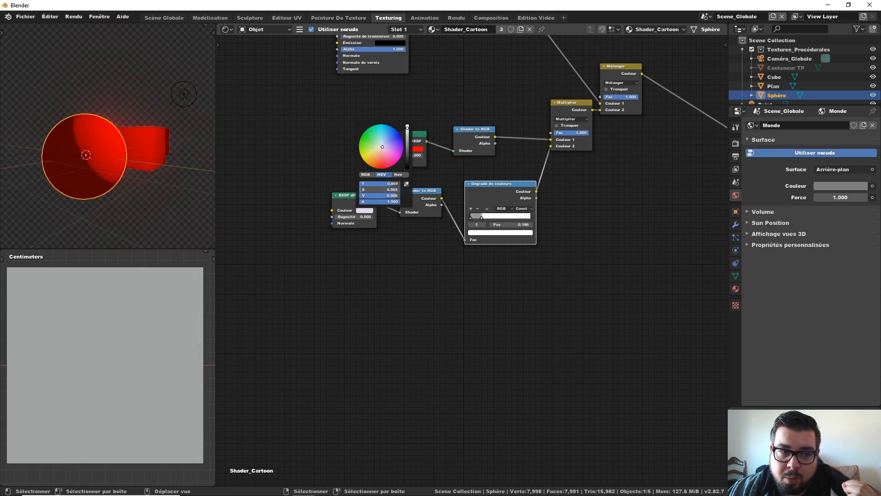
pyautogui.moveTo(382, 148); pyautogui.dragTo(378, 153)
# Set the position of the ColorRamp's white stop to 0.5
pyautogui.click(472, 216)
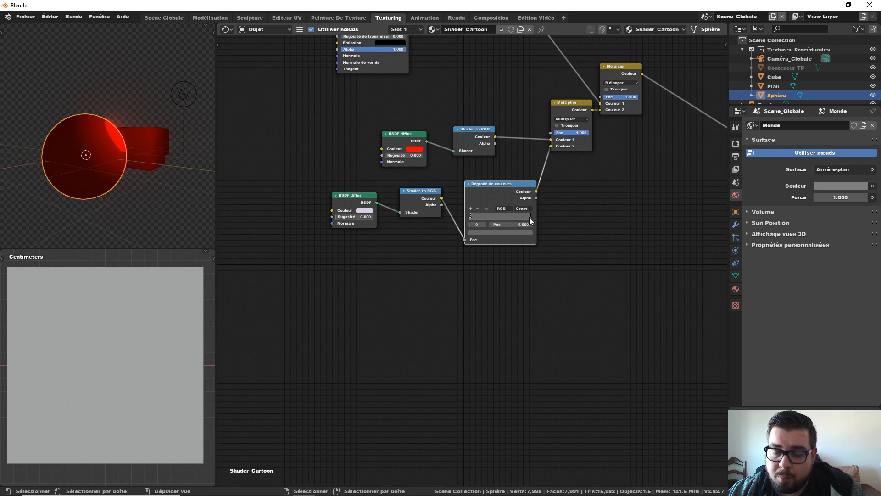
pyautogui.moveTo(530, 217); pyautogui.dragTo(499, 216)
pyautogui.click(511, 224)
pyautogui.write('0.5')
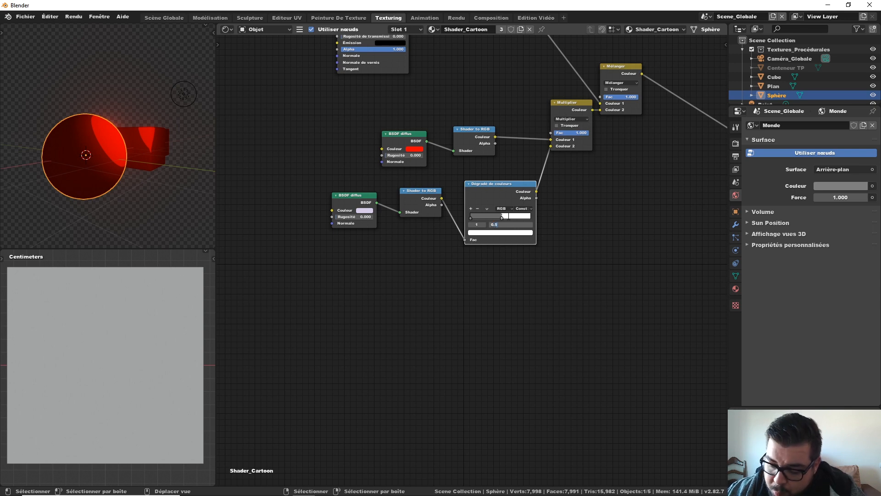
pyautogui.press('Return')
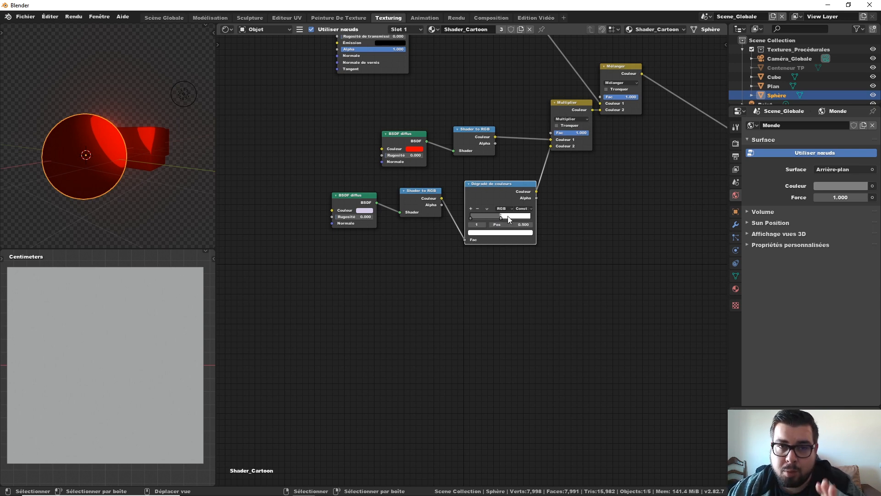
# Move the Multiply node with its Diffuse BSDF, Shader to RGB and ColorRamp nodes away from the Mix node to make room
pyautogui.scroll(-2, 450, 190)
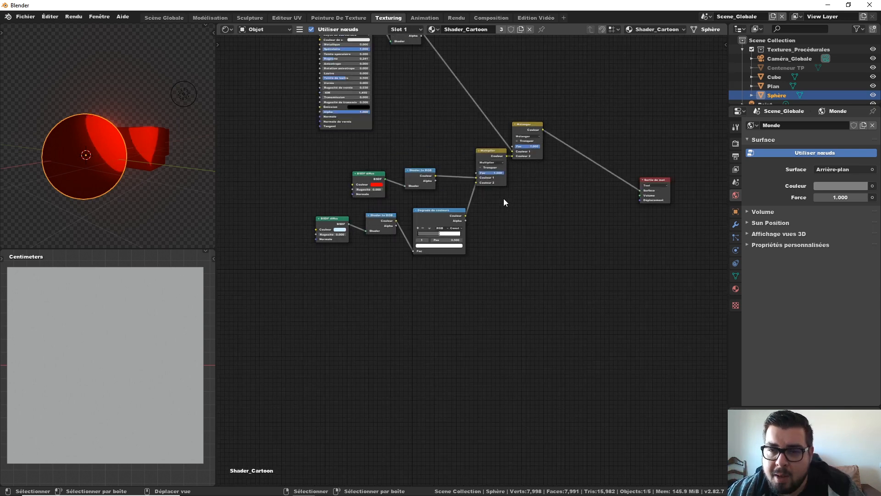
pyautogui.moveTo(498, 211); pyautogui.dragTo(518, 206, button='middle')
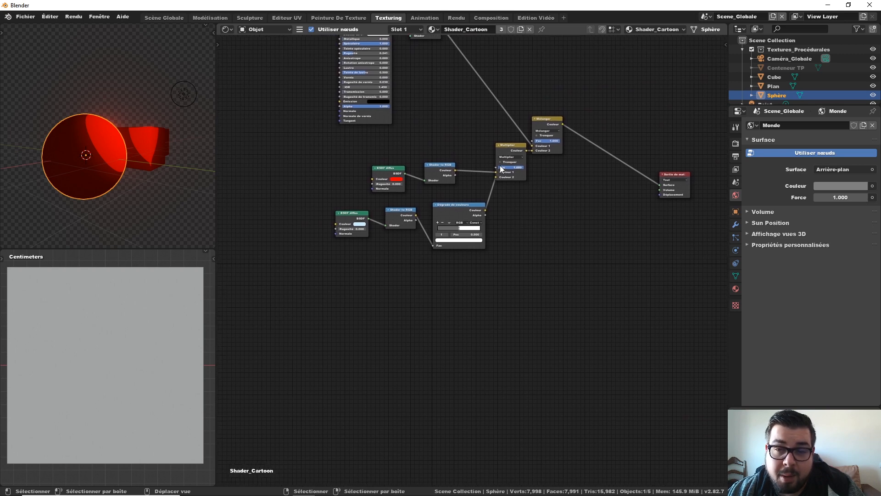
pyautogui.moveTo(509, 132); pyautogui.dragTo(360, 262)
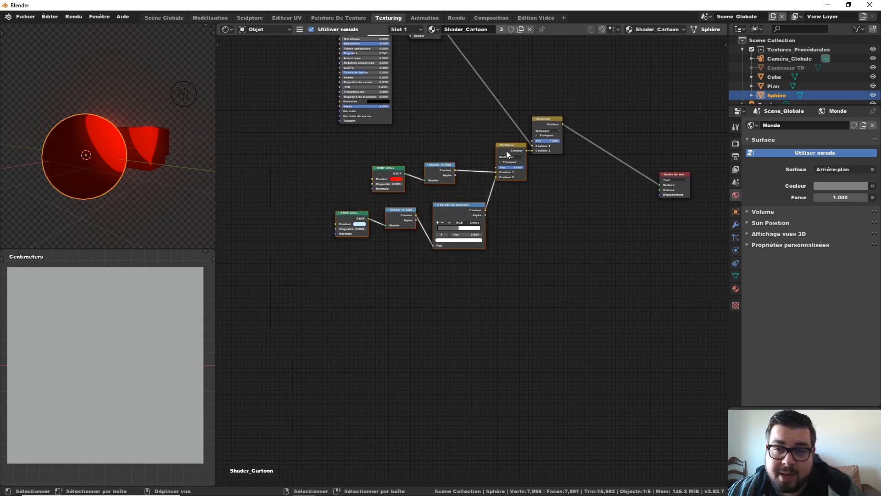
pyautogui.moveTo(507, 154); pyautogui.dragTo(415, 163)
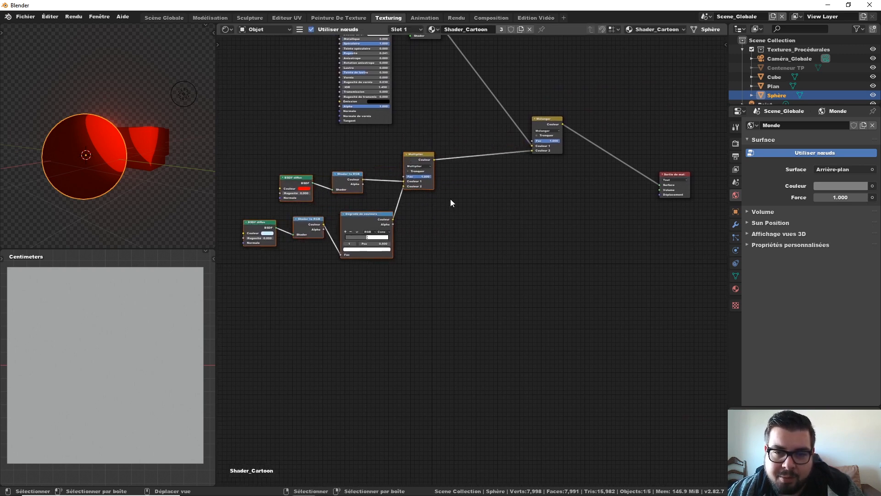
# Add a Glossy BSDF (BSDF brillant) node below the lower Diffuse BSDF
pyautogui.moveTo(451, 199); pyautogui.dragTo(493, 164, button='middle')
pyautogui.hotkey('shift', 'a')
pyautogui.moveTo(422, 261)
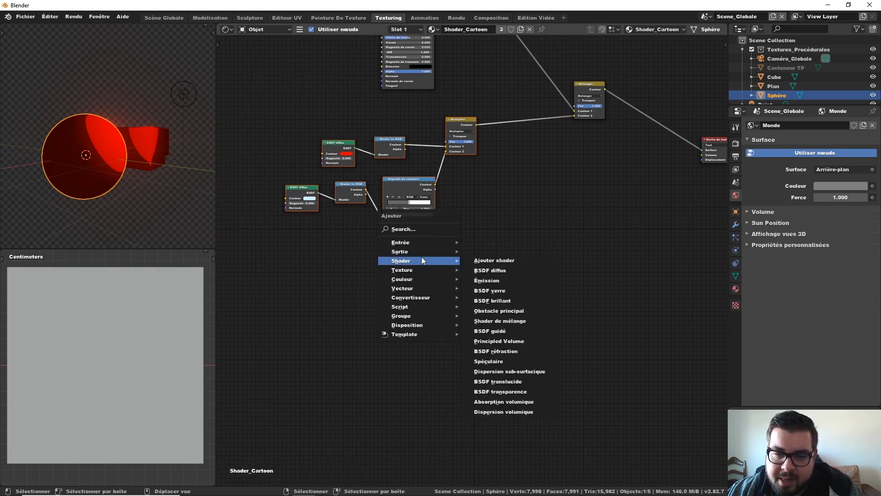
pyautogui.click(492, 301)
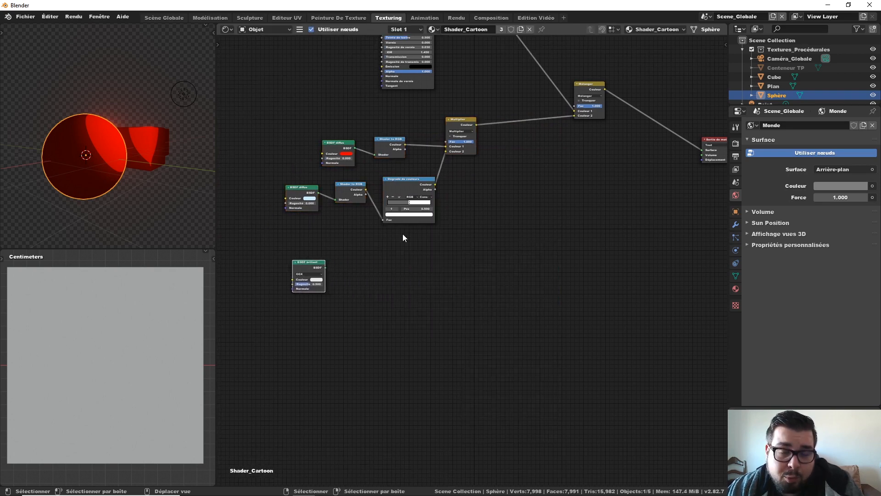
# Add a Shader to RGB node beside the Glossy BSDF and connect the Glossy BSDF output to its Shader input
pyautogui.moveTo(403, 238); pyautogui.dragTo(431, 203, button='middle')
pyautogui.hotkey('shift', 'a')
pyautogui.moveTo(390, 210)
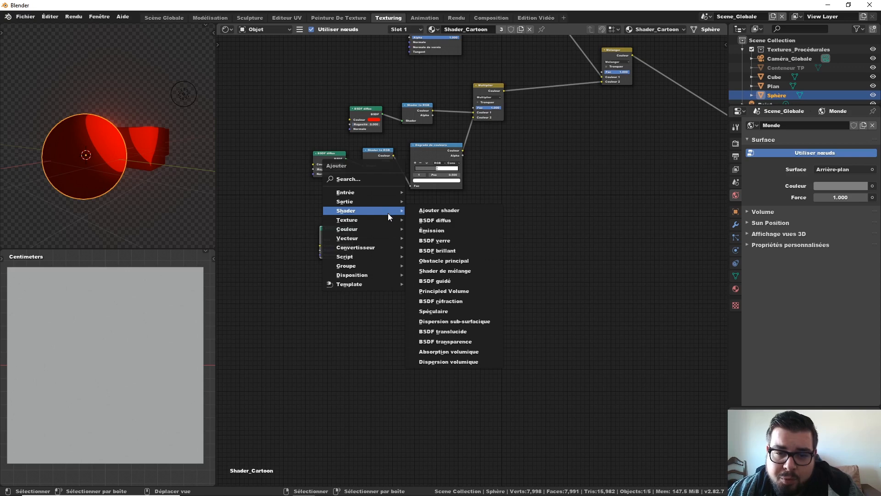
pyautogui.moveTo(389, 248)
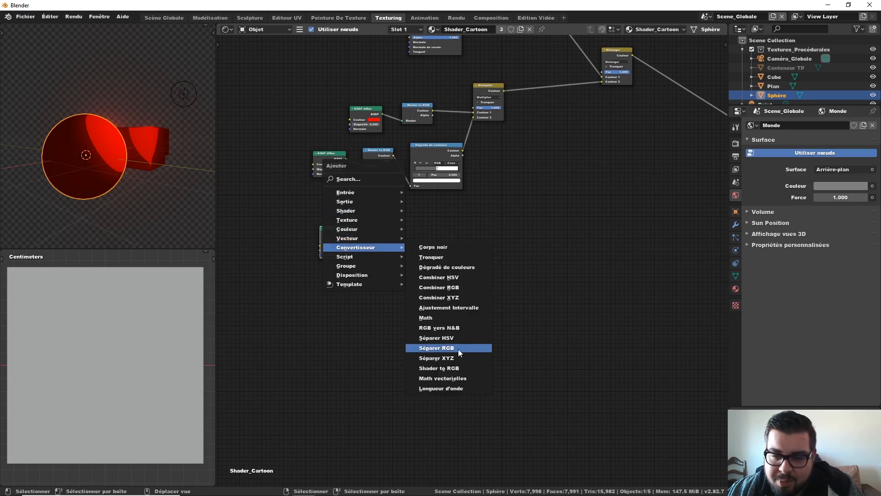
pyautogui.click(441, 368)
pyautogui.click(372, 232)
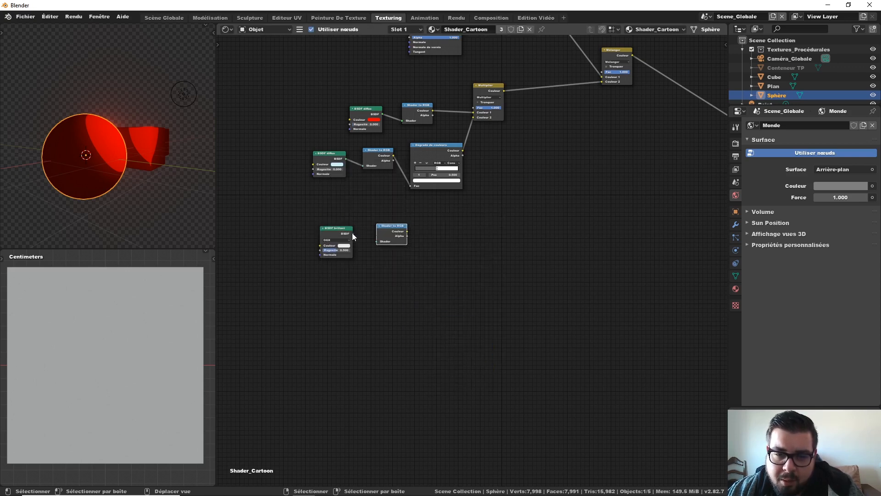
pyautogui.moveTo(353, 234); pyautogui.dragTo(374, 237)
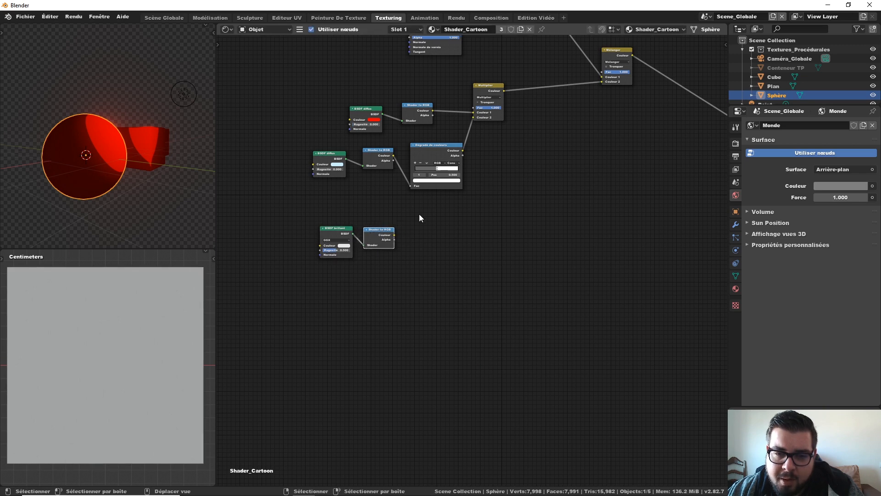
# Add a second ColorRamp and feed its Fac from the Colour output of the glossy branch's Shader to RGB node
pyautogui.hotkey('shift', 'a')
pyautogui.moveTo(433, 224)
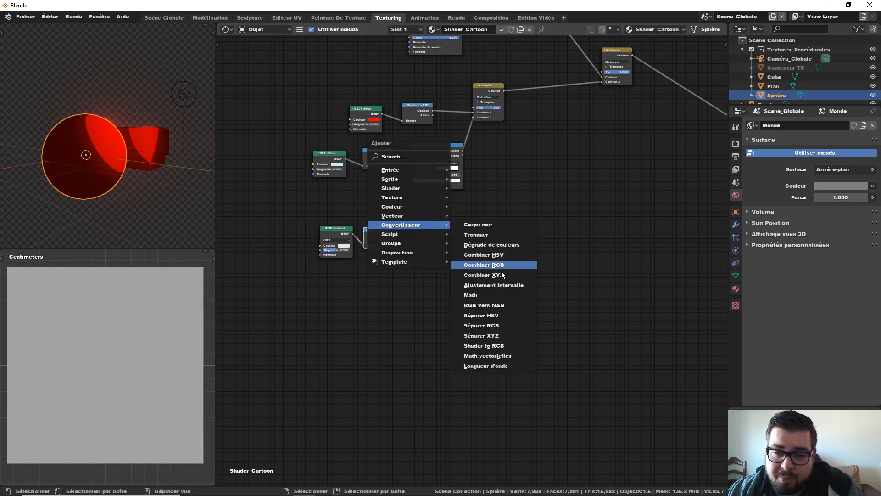
pyautogui.click(505, 245)
pyautogui.click(414, 209)
pyautogui.moveTo(388, 234); pyautogui.dragTo(415, 252)
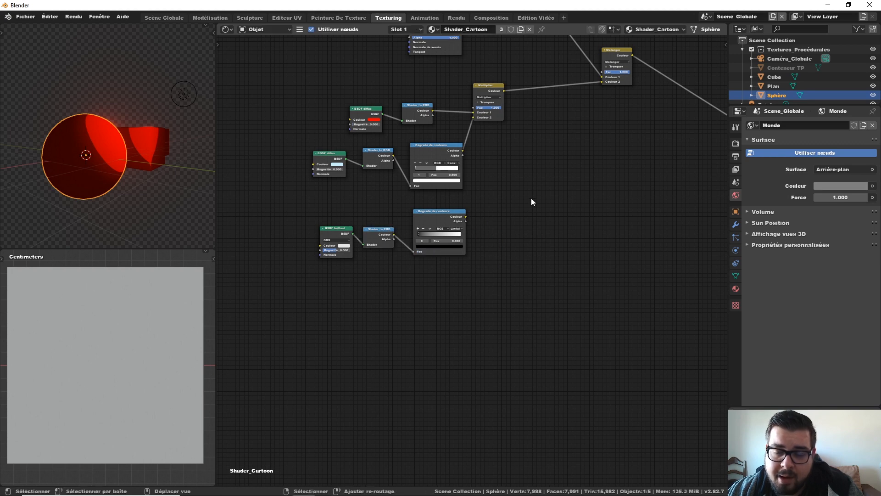
# Add a second Mix (Mélanger) colour node between the shading branches and the existing Mix node
pyautogui.moveTo(531, 198); pyautogui.dragTo(484, 213, button='middle')
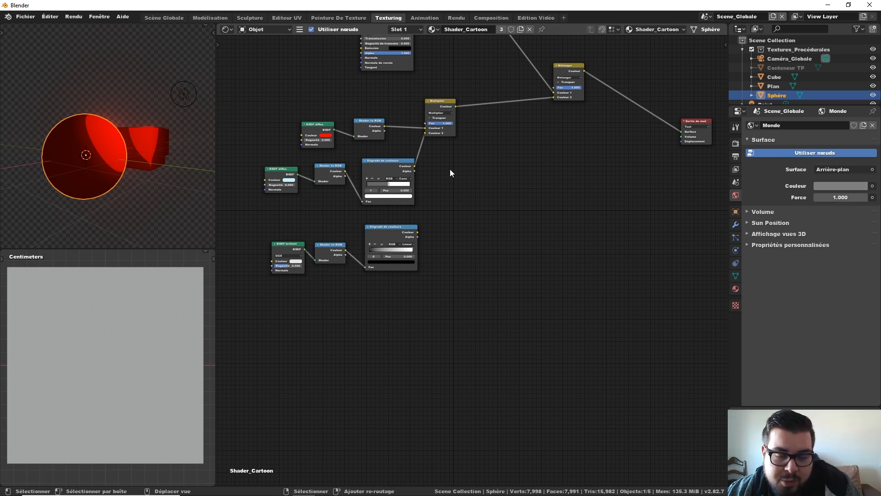
pyautogui.hotkey('shift', 'a')
pyautogui.click(495, 192)
pyautogui.click(523, 169)
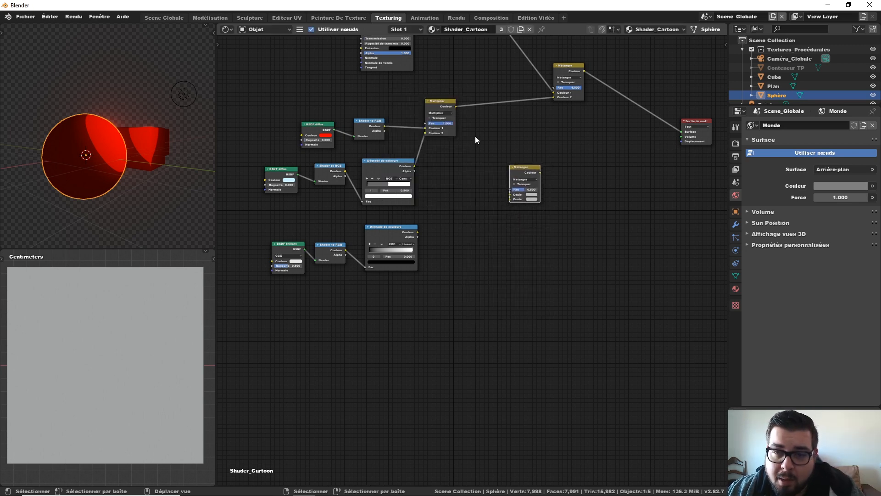
# Connect the Multiply node and glossy ColorRamp to the new Mix's Colour 1 and Colour 2, and its output to the existing Mix's Colour 2
pyautogui.moveTo(456, 106); pyautogui.dragTo(467, 108)
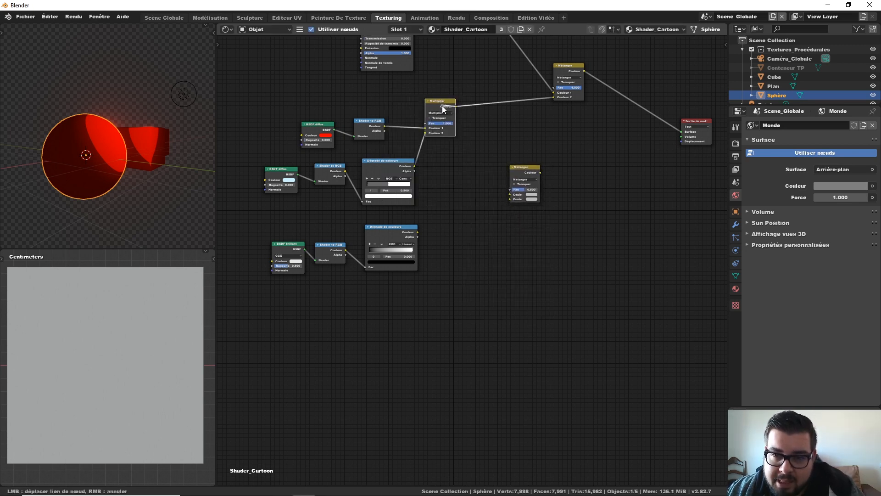
pyautogui.moveTo(452, 103); pyautogui.dragTo(511, 195)
pyautogui.moveTo(417, 232); pyautogui.dragTo(513, 200)
pyautogui.moveTo(540, 173); pyautogui.dragTo(556, 96)
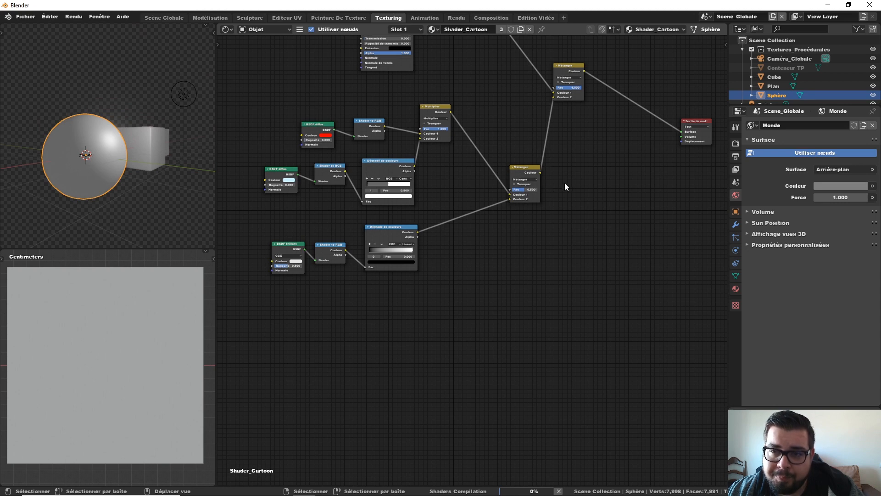
pyautogui.moveTo(576, 198); pyautogui.dragTo(552, 199, button='middle')
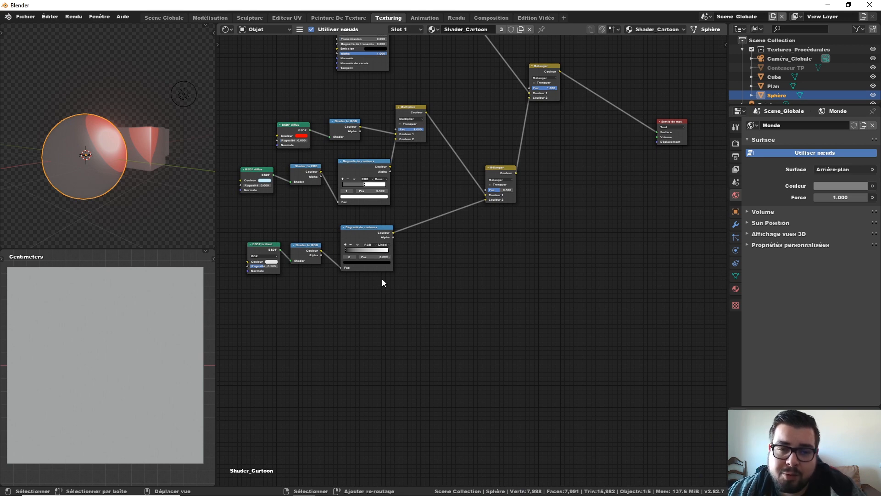
pyautogui.moveTo(382, 279); pyautogui.dragTo(408, 273, button='middle')
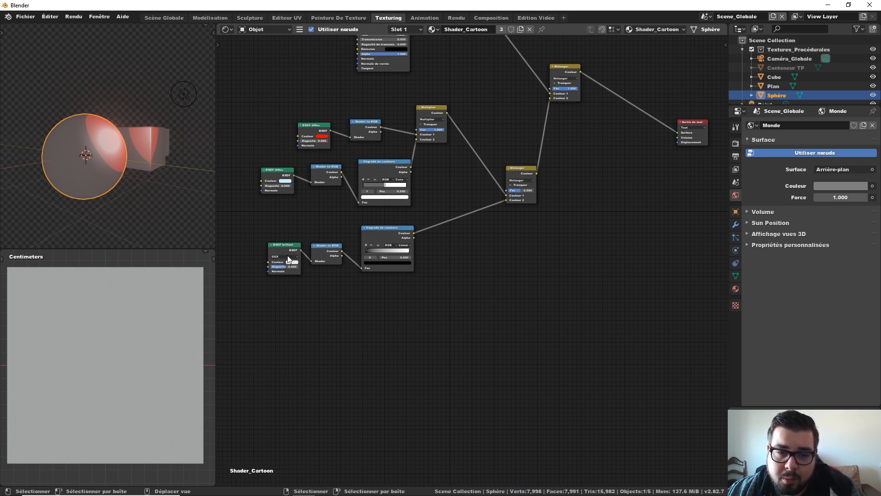
# Change the new Mix node joining the Multiply and glossy branches to Ajouter blending with a Fac of 1.000
pyautogui.moveTo(496, 167); pyautogui.dragTo(486, 176, button='middle')
pyautogui.scroll(2, 486, 176)
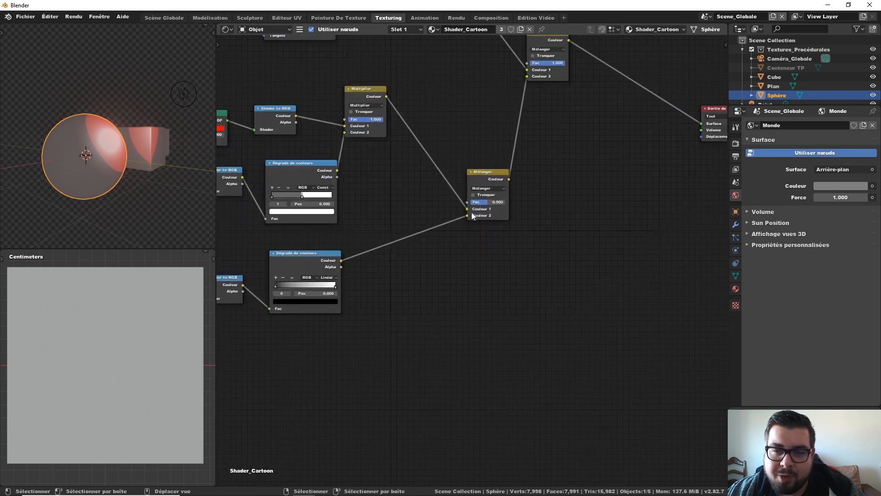
pyautogui.click(504, 189)
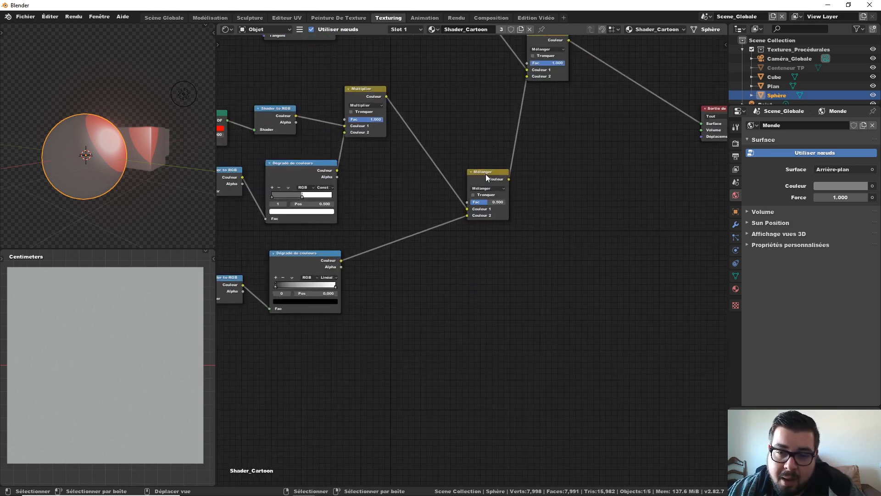
pyautogui.click(491, 187)
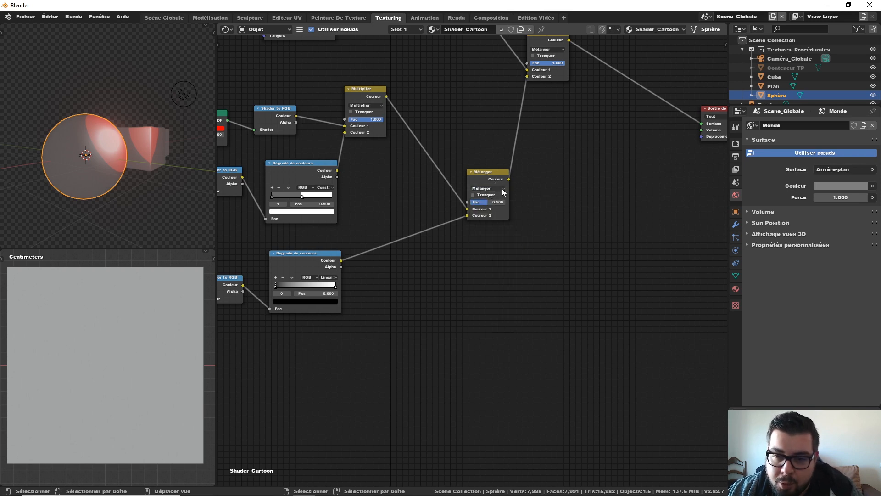
pyautogui.click(502, 189)
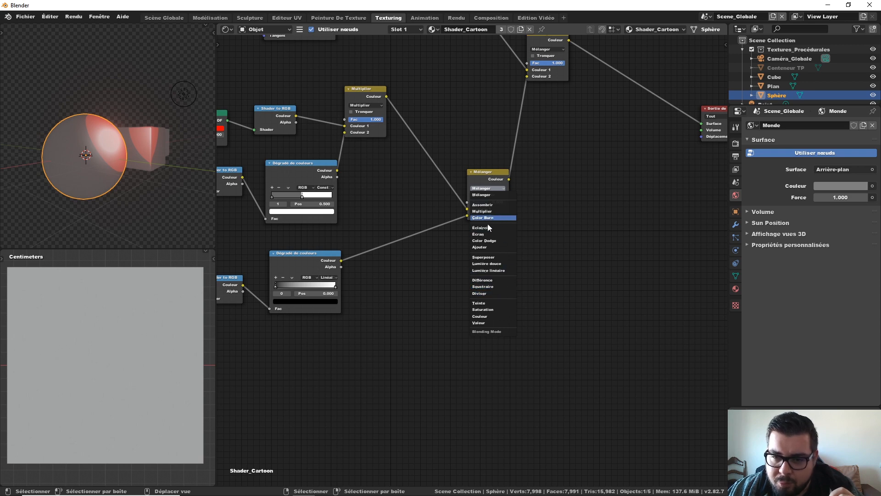
pyautogui.click(490, 248)
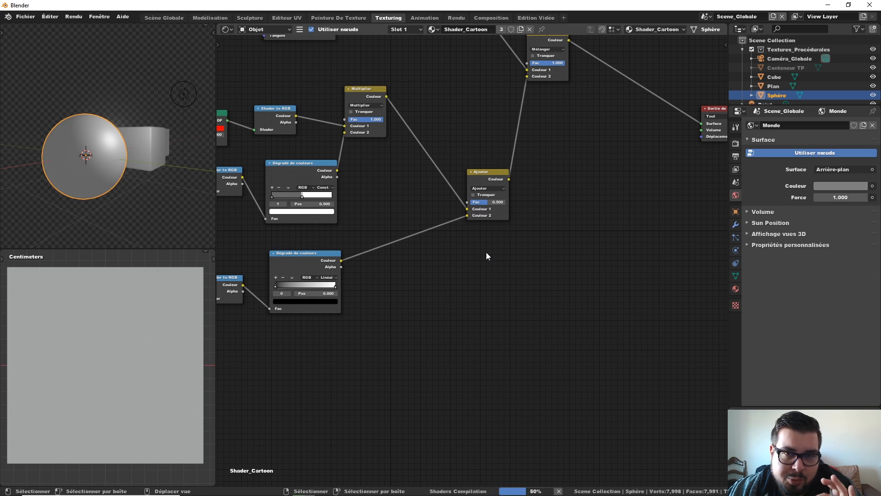
pyautogui.moveTo(490, 205); pyautogui.dragTo(519, 205)
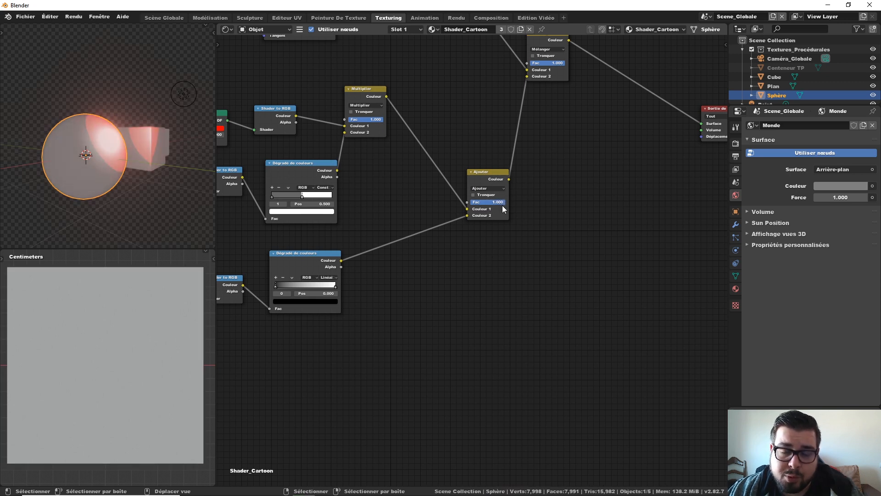
# Set the glossy branch's ColorRamp to Constante interpolation, with the black stop near the start and the white stop at about 0.52
pyautogui.moveTo(358, 281); pyautogui.dragTo(424, 259, button='middle')
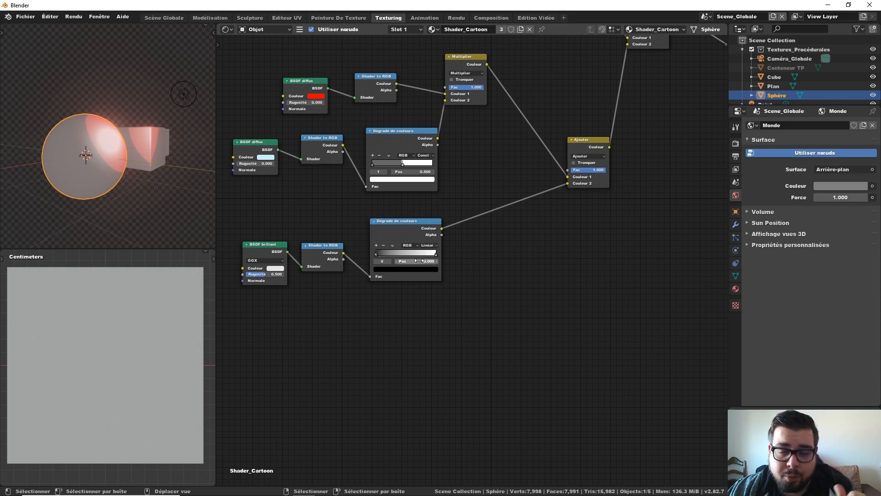
pyautogui.moveTo(378, 253)
pyautogui.mouseDown()
pyautogui.moveTo(396, 249)
pyautogui.moveTo(386, 251)
pyautogui.mouseUp()
pyautogui.moveTo(390, 249)
pyautogui.mouseDown()
pyautogui.moveTo(419, 253)
pyautogui.moveTo(386, 256)
pyautogui.mouseUp()
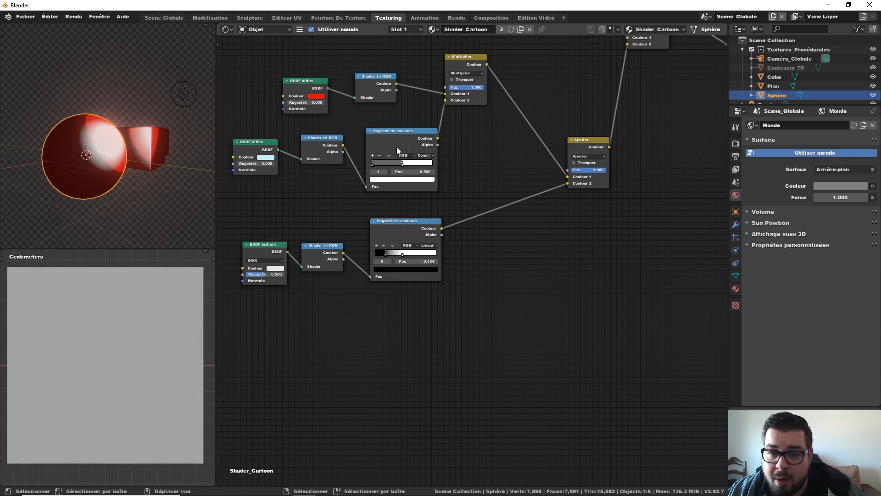
pyautogui.click(429, 245)
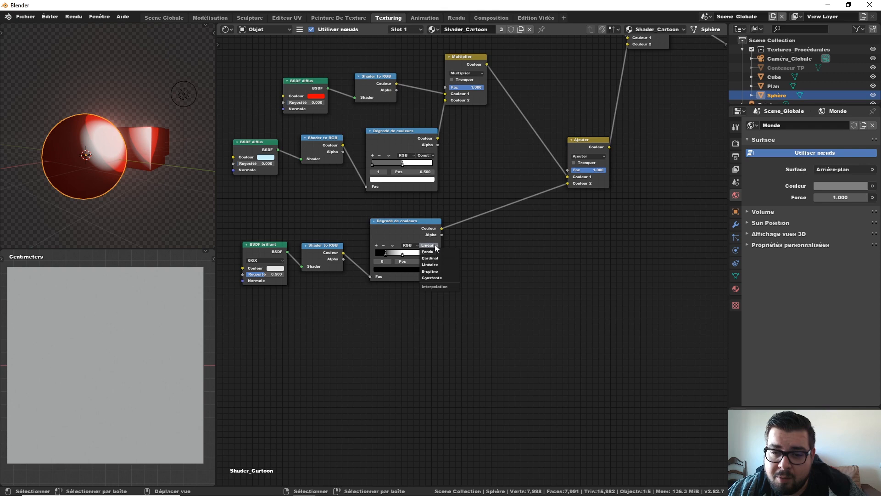
pyautogui.click(441, 278)
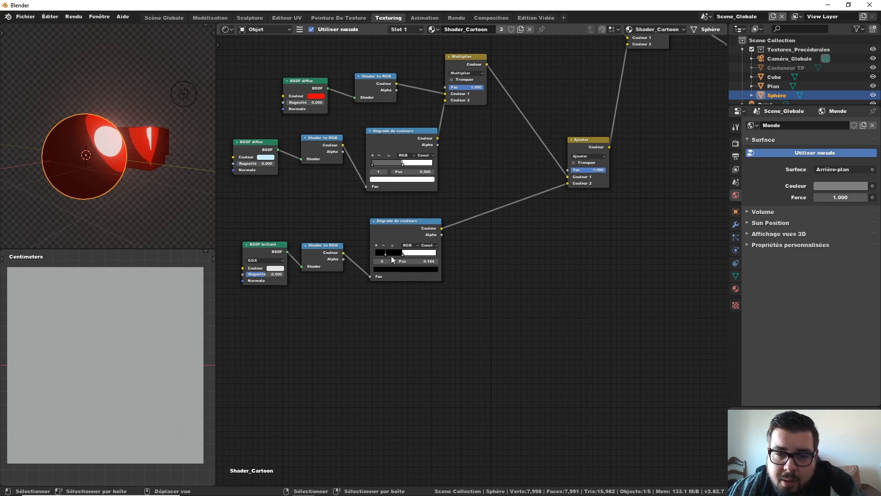
pyautogui.moveTo(385, 257)
pyautogui.mouseDown()
pyautogui.moveTo(402, 255)
pyautogui.moveTo(370, 256)
pyautogui.moveTo(398, 252)
pyautogui.moveTo(377, 257)
pyautogui.mouseUp()
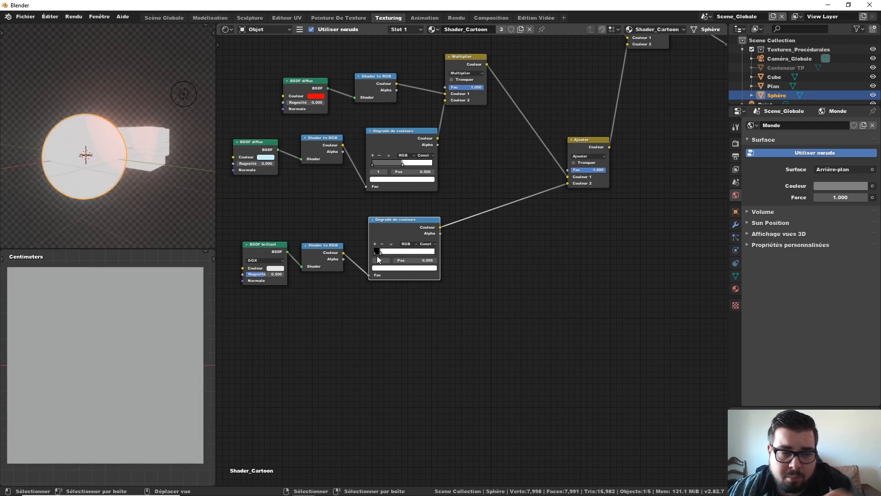
pyautogui.moveTo(378, 258); pyautogui.dragTo(405, 257)
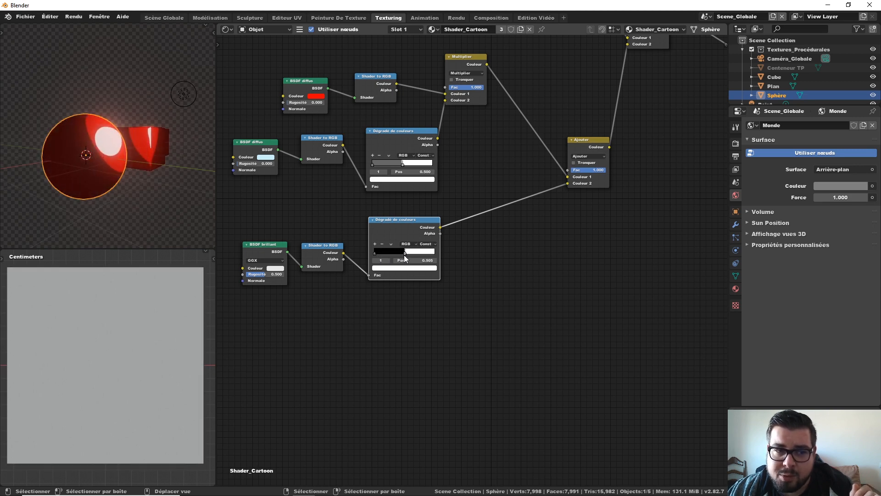
# Try moving the point light around the sphere to test the cartoon highlight, and reselect the sphere
pyautogui.click(187, 97)
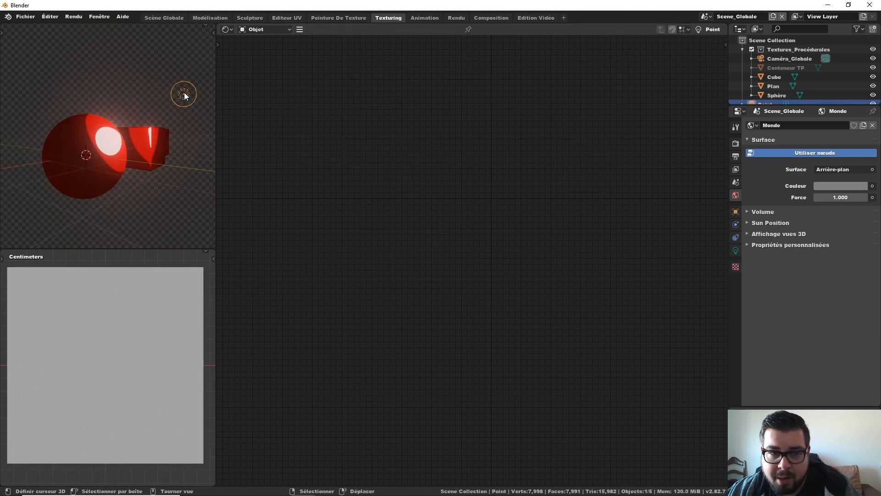
pyautogui.press('g')
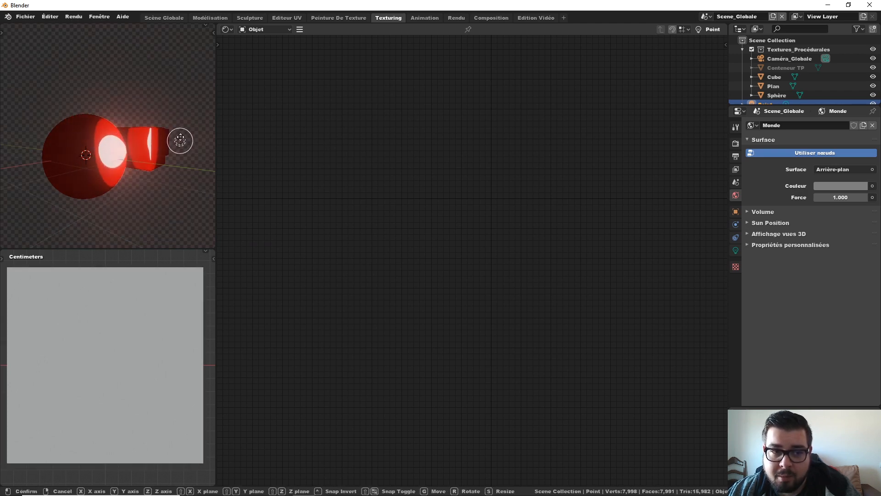
pyautogui.click(191, 78)
pyautogui.click(93, 143)
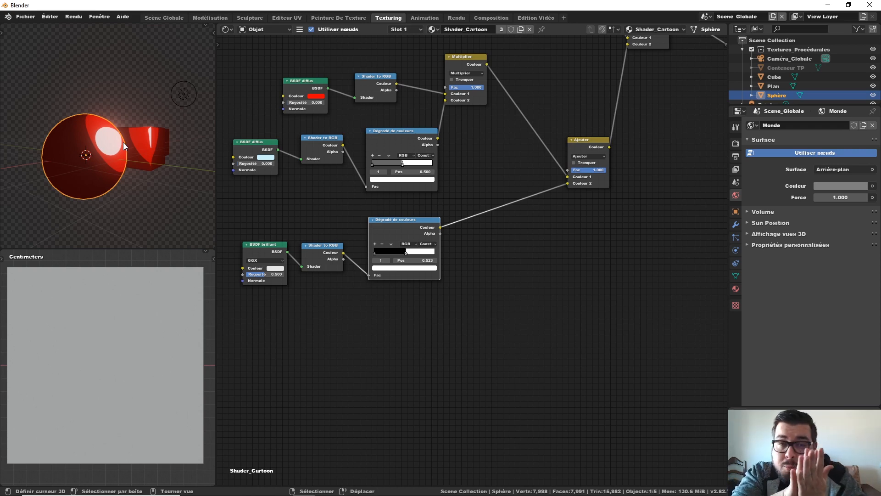
# Select all the diffuse, glossy, Multiply and Ajouter nodes together and move them up closer to the Principled shader branch
pyautogui.scroll(-3, 433, 354)
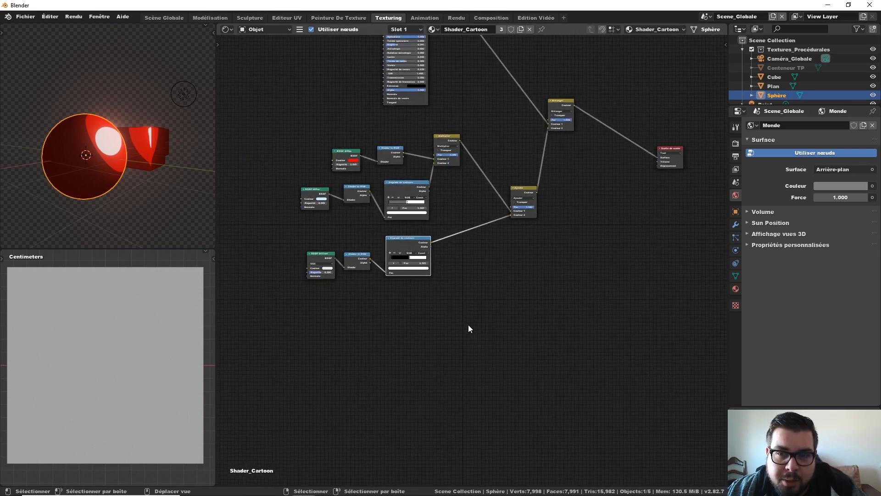
pyautogui.moveTo(568, 322); pyautogui.dragTo(301, 134)
pyautogui.moveTo(455, 139)
pyautogui.mouseDown()
pyautogui.moveTo(471, 141)
pyautogui.moveTo(457, 126)
pyautogui.mouseUp()
pyautogui.moveTo(446, 233); pyautogui.dragTo(445, 268, button='middle')
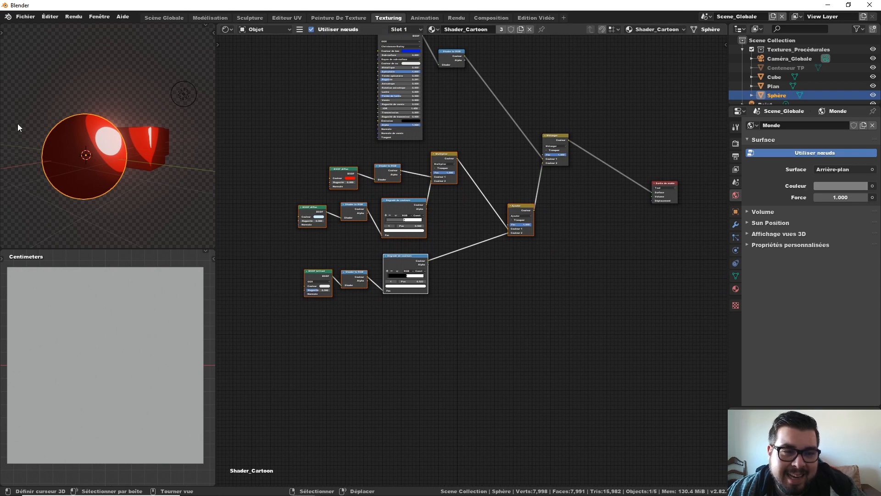
# Switch to the Scène Globale workspace and examine the sphere, cube and plane one by one, finishing with the sphere selected
pyautogui.click(168, 18)
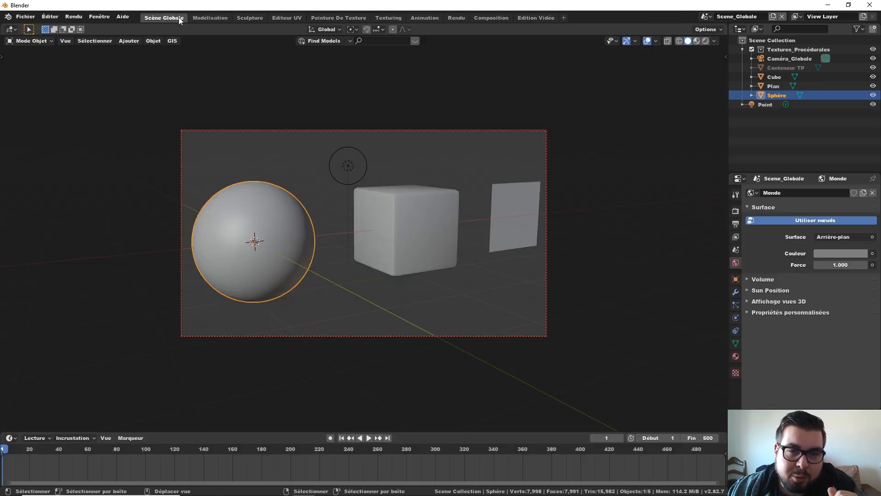
pyautogui.moveTo(445, 187); pyautogui.dragTo(313, 221, button='middle')
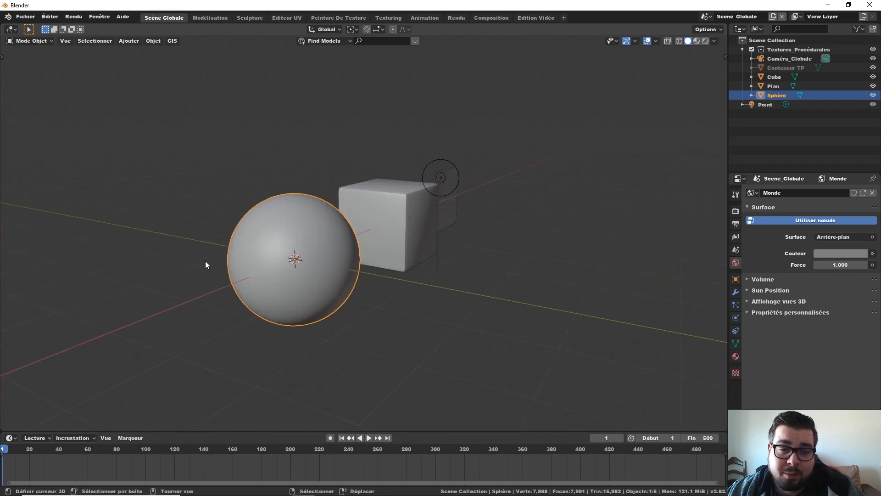
pyautogui.click(417, 225)
pyautogui.moveTo(417, 225); pyautogui.dragTo(404, 225, button='middle')
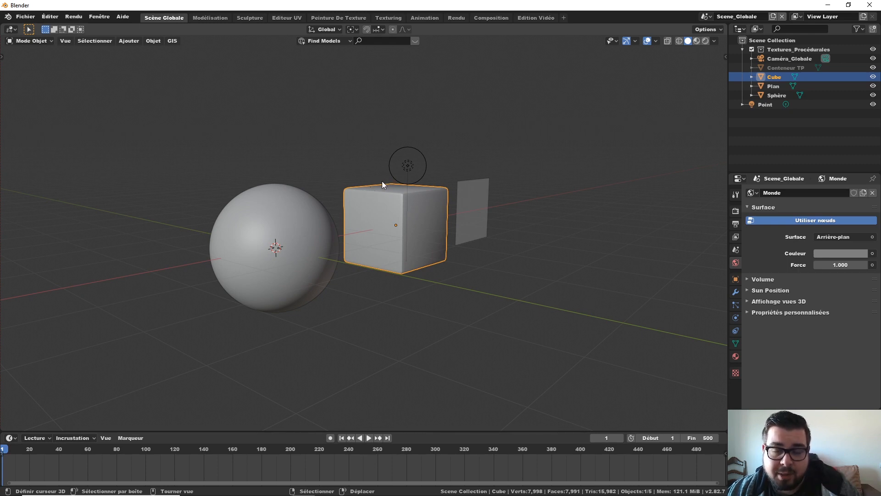
pyautogui.click(473, 188)
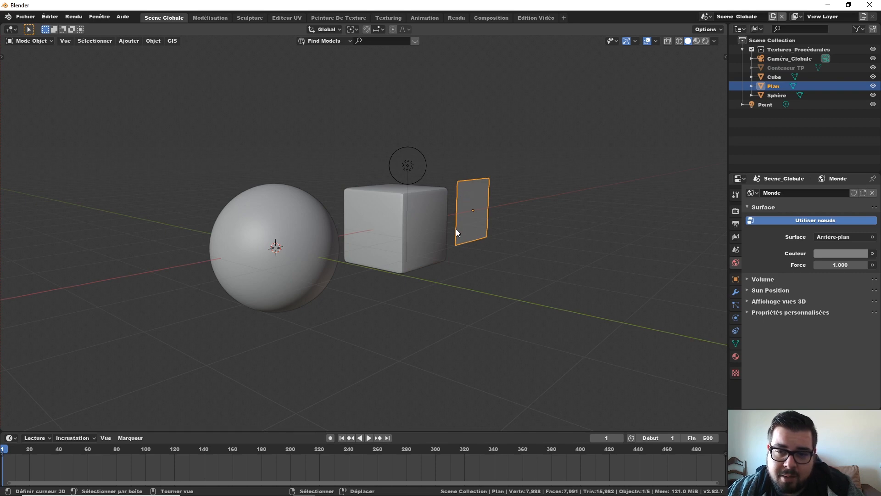
pyautogui.click(406, 205)
pyautogui.click(318, 208)
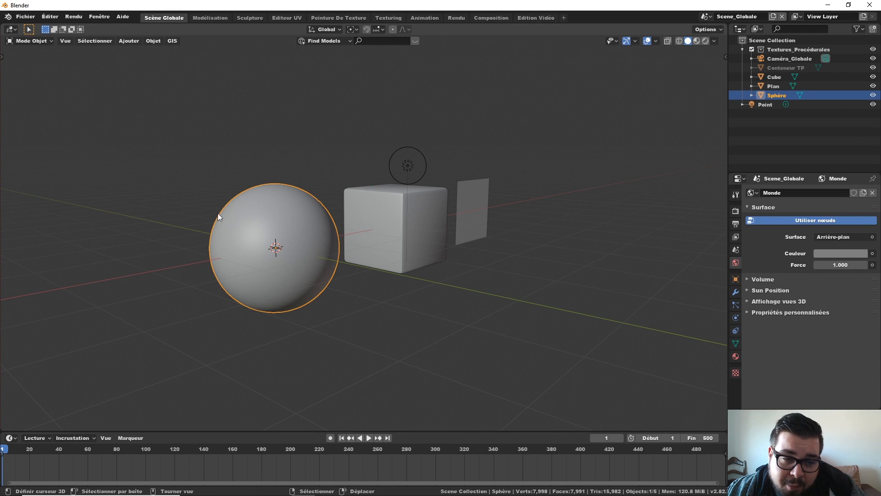
pyautogui.click(394, 225)
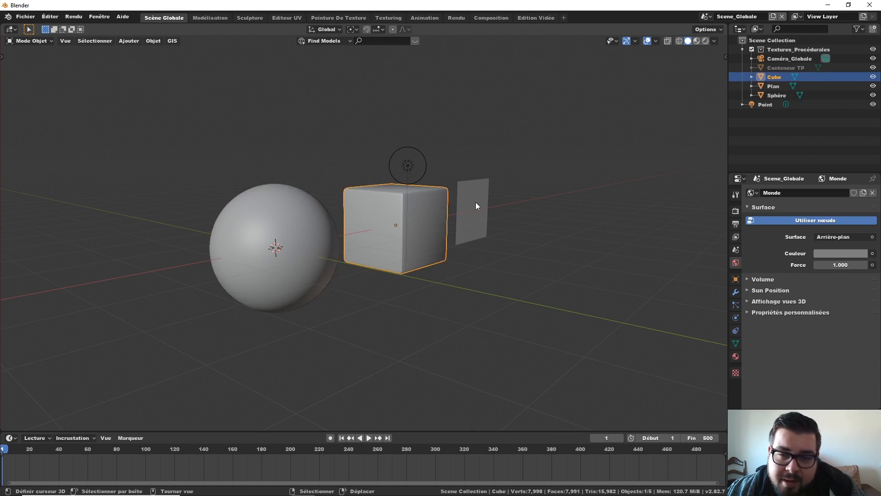
pyautogui.click(475, 202)
pyautogui.click(412, 214)
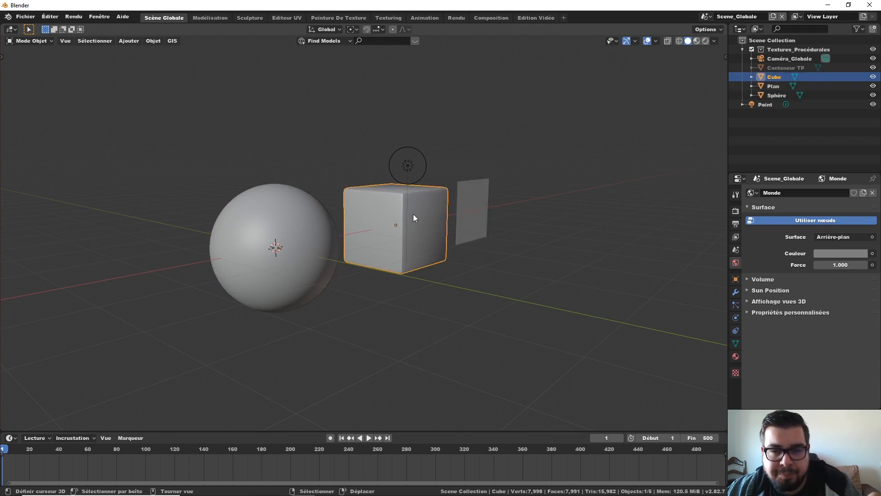
pyautogui.rightClick(301, 228)
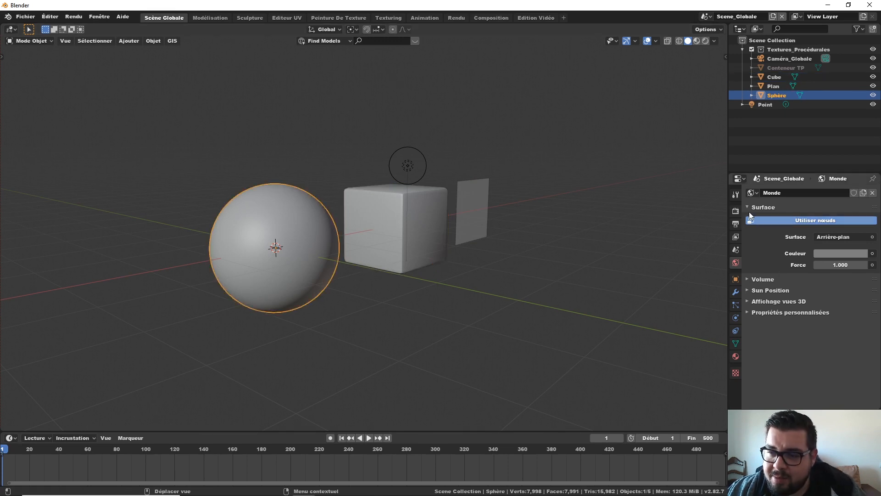
# Enable Freestyle in the scene's render settings and expand its line thickness options
pyautogui.click(736, 210)
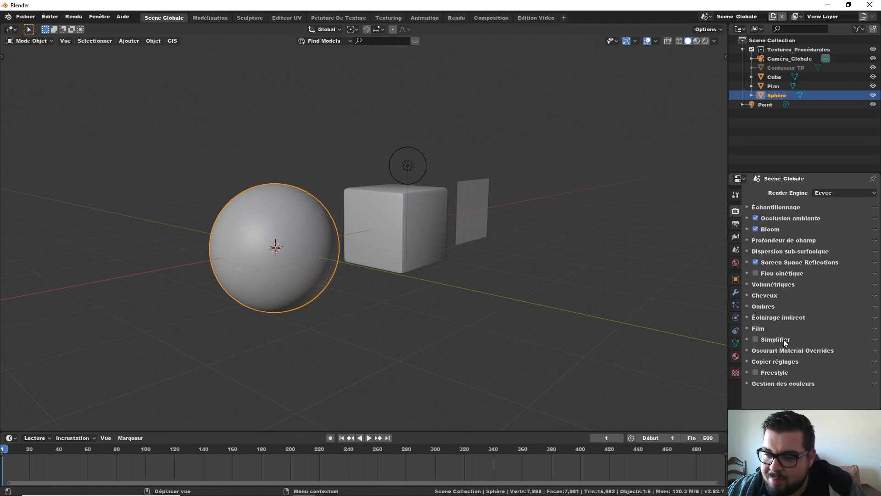
pyautogui.click(756, 370)
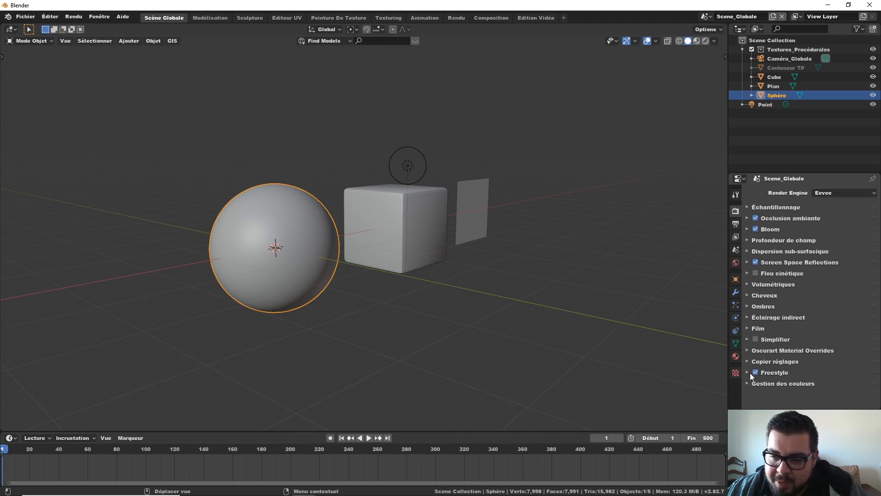
pyautogui.click(749, 370)
pyautogui.scroll(-1, 805, 360)
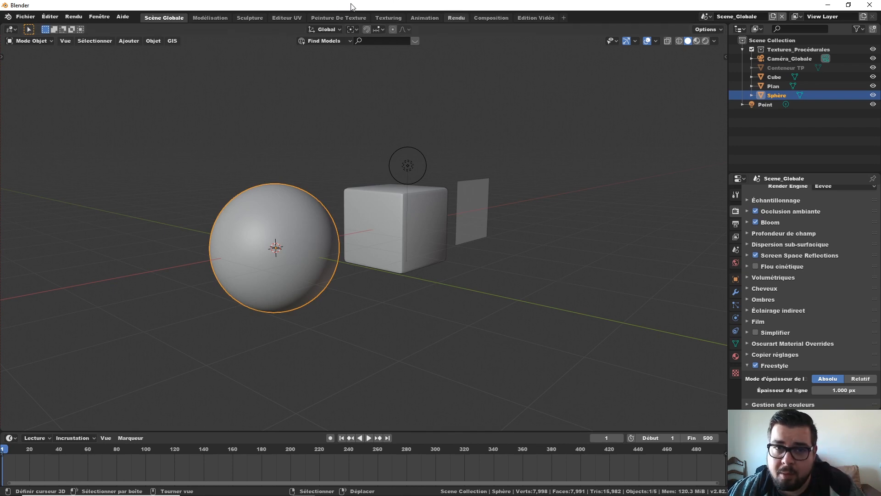
# Render the scene image in the Rendu workspace and examine the Freestyle outlines around the objects
pyautogui.click(453, 17)
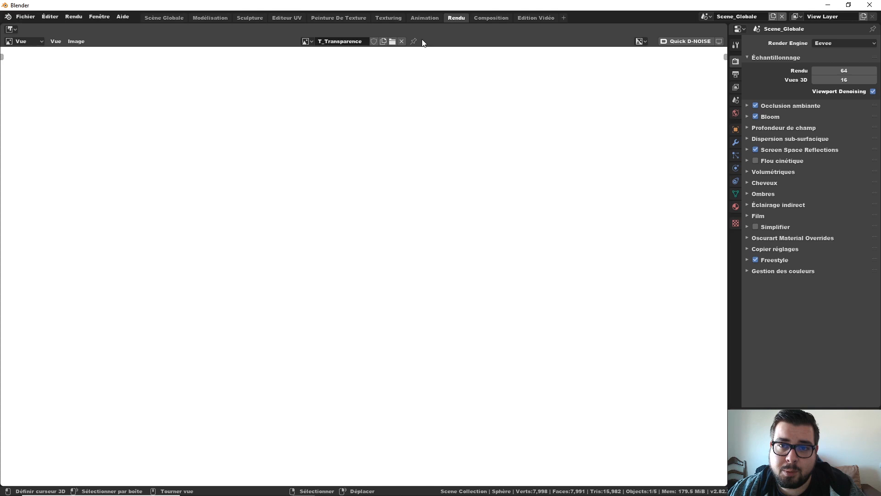
pyautogui.click(72, 18)
pyautogui.click(91, 27)
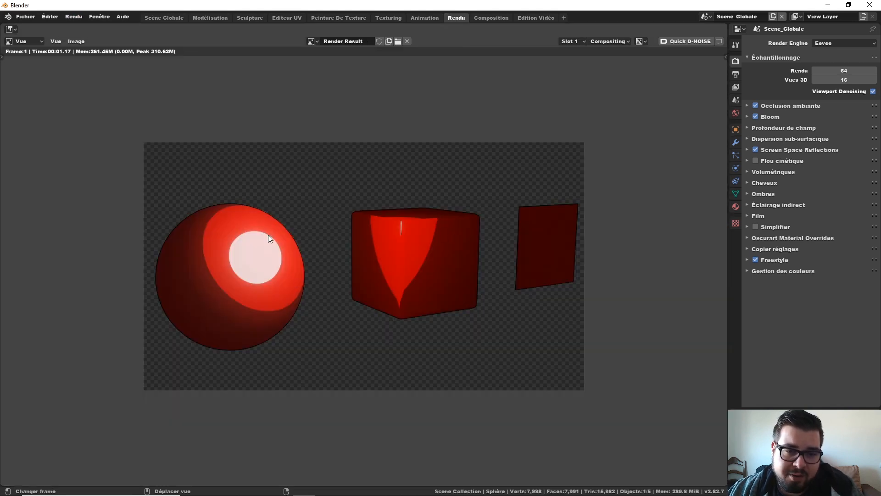
pyautogui.scroll(4, 342, 268)
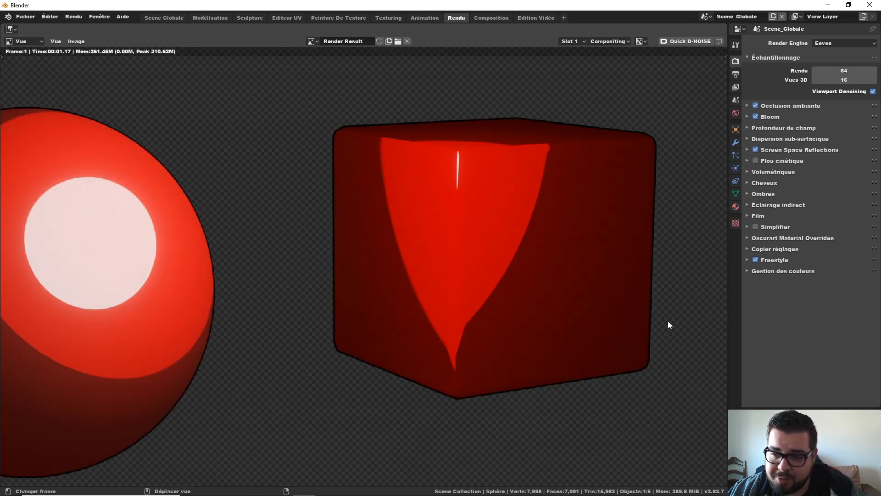
pyautogui.press('Home')
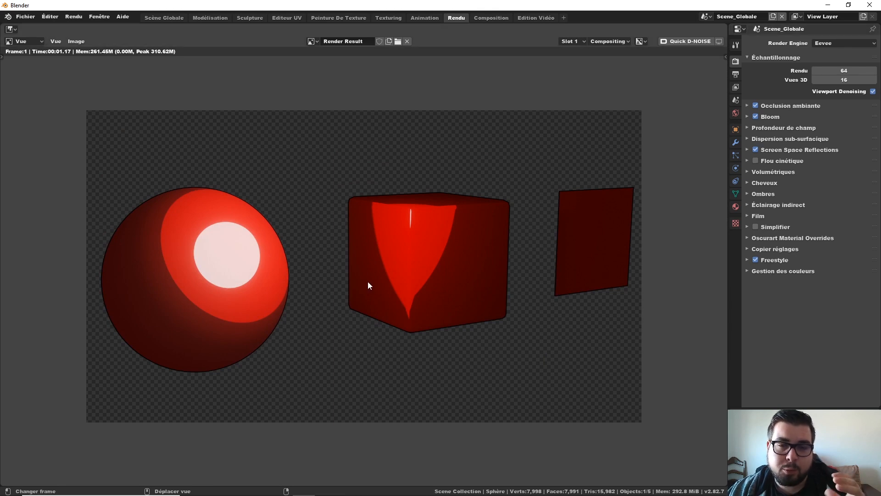
# Return to the Scène Globale workspace and open the Freestyle line thickness (Épaisseur de ligne) for editing
pyautogui.click(166, 19)
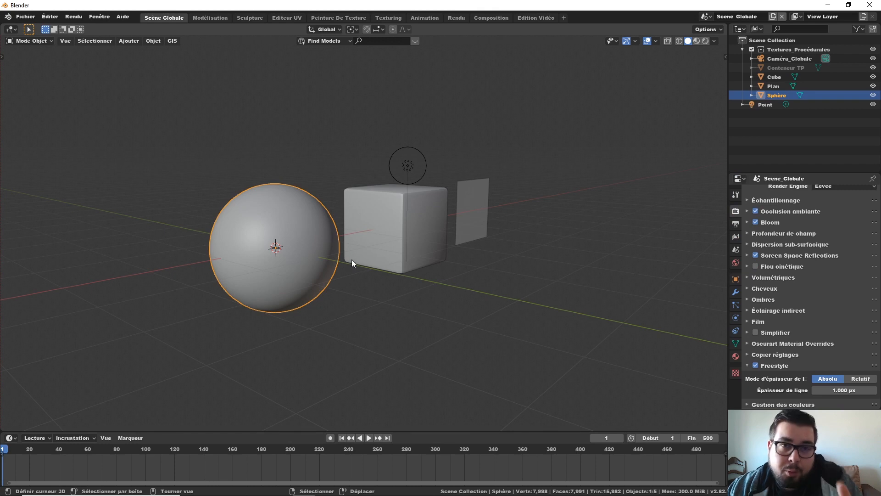
pyautogui.click(840, 390)
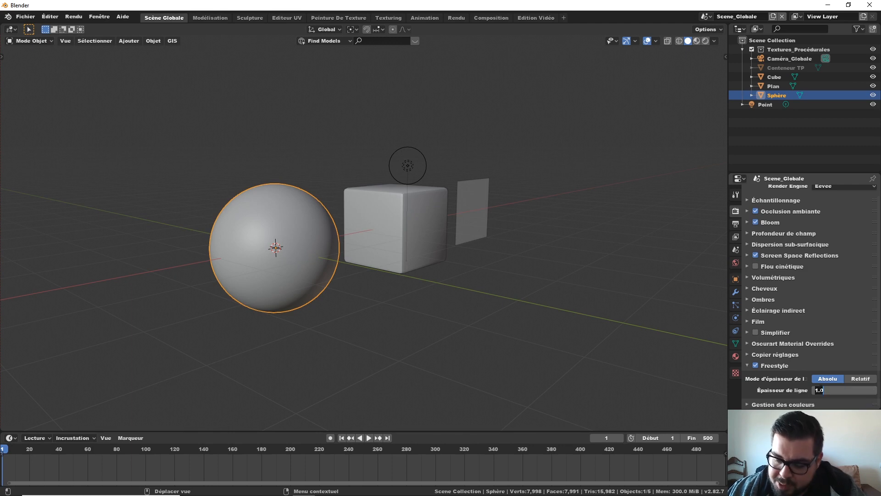
# Set the Freestyle line thickness to 2.5 px
pyautogui.write('2')
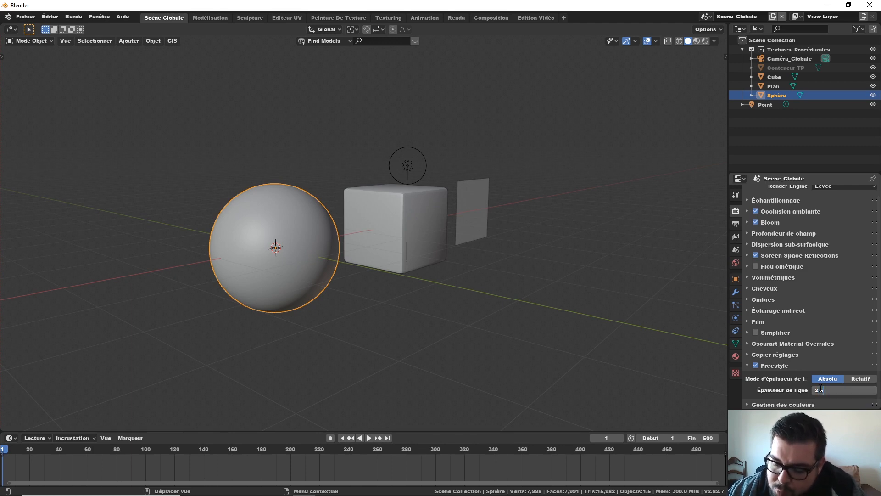
pyautogui.write('.5')
pyautogui.press('Return')
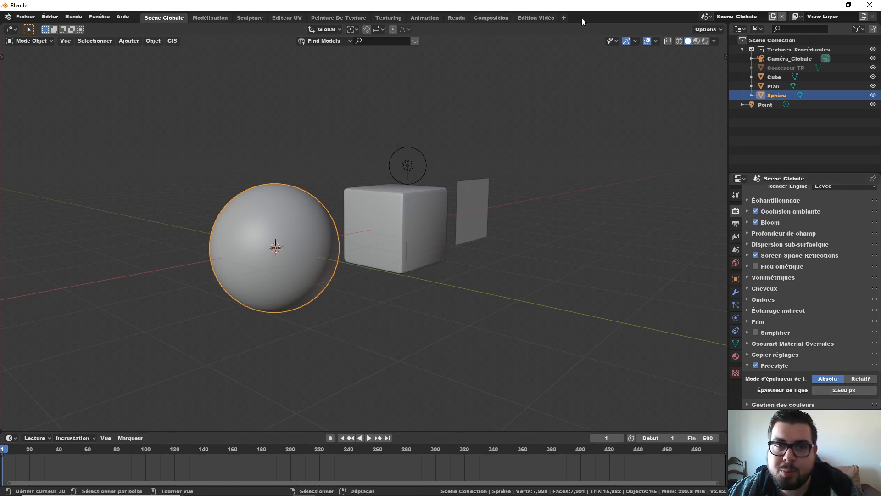
# Render the image and inspect the outlines of the sphere, cube and plane up close
pyautogui.click(456, 18)
pyautogui.click(74, 17)
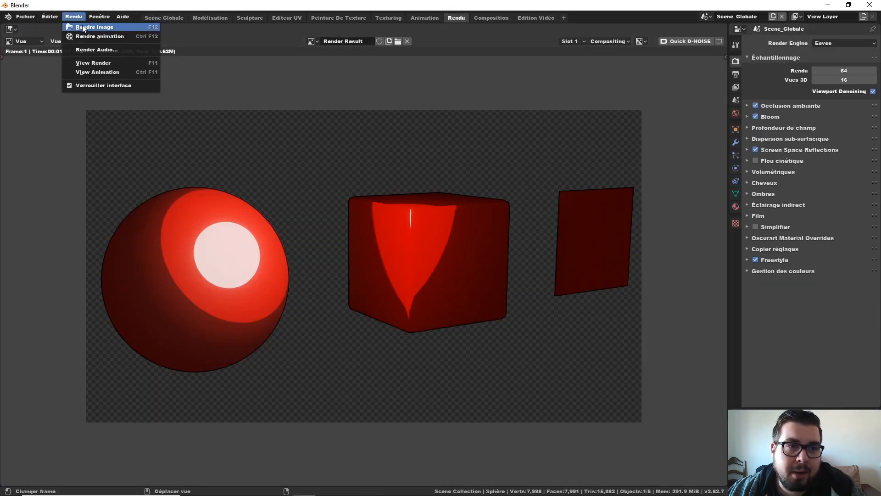
pyautogui.click(83, 27)
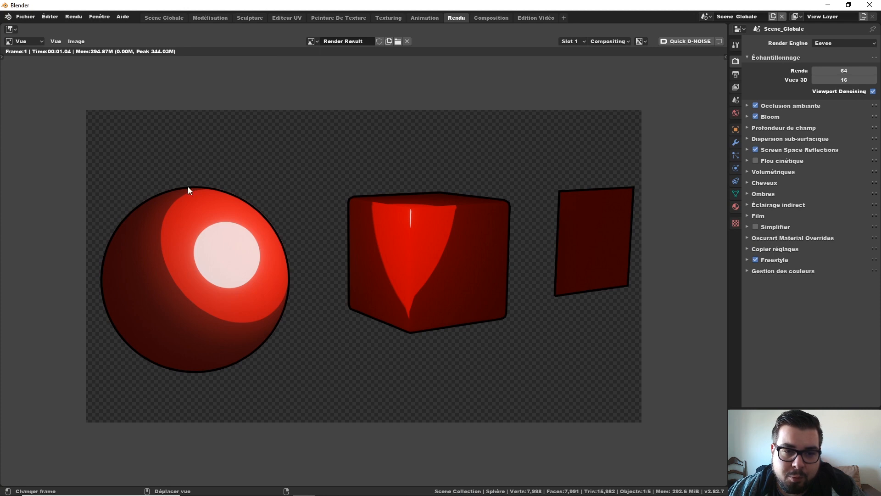
pyautogui.scroll(2, 355, 268)
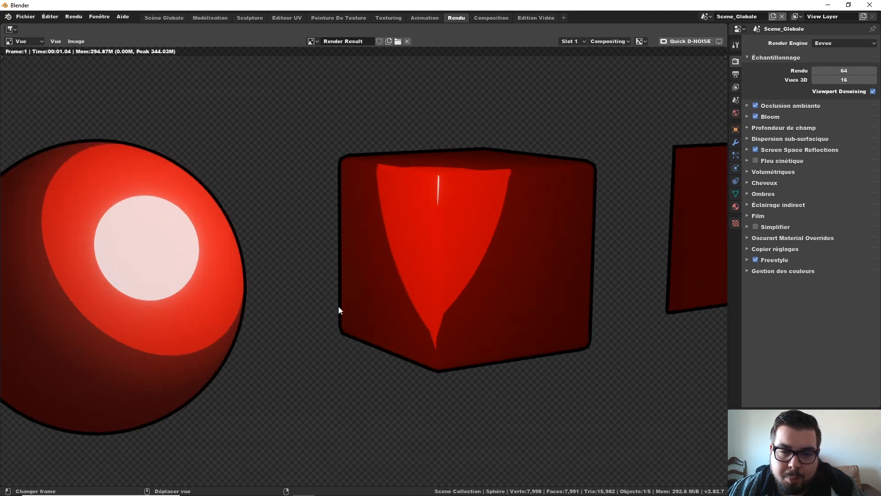
pyautogui.scroll(-2, 339, 307)
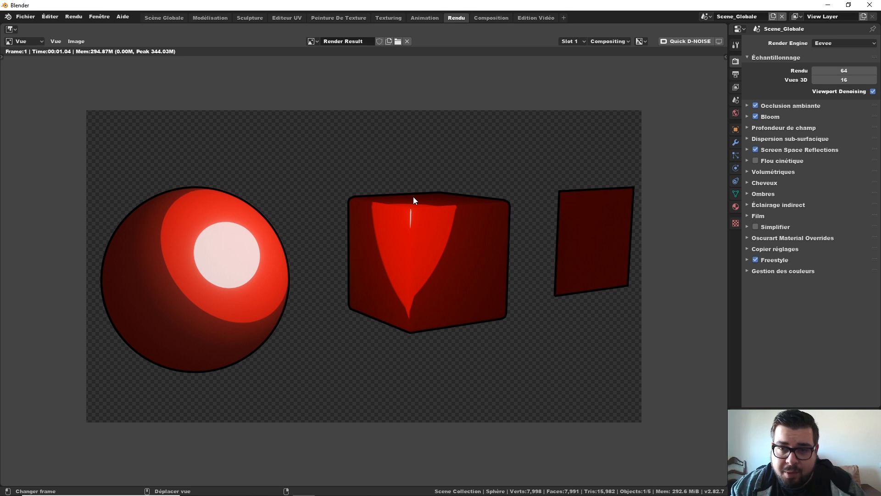
# Return to the Scène Globale workspace and bring up the view layer's Freestyle settings with the passes collapsed
pyautogui.click(173, 19)
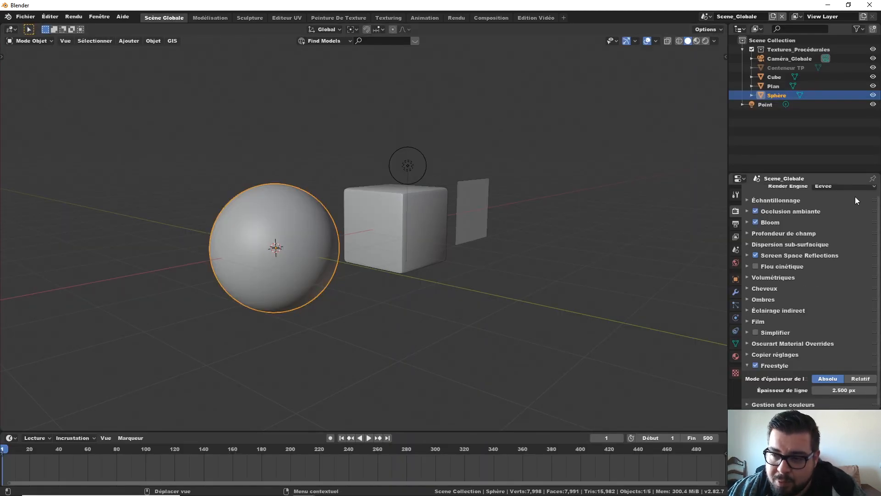
pyautogui.click(736, 238)
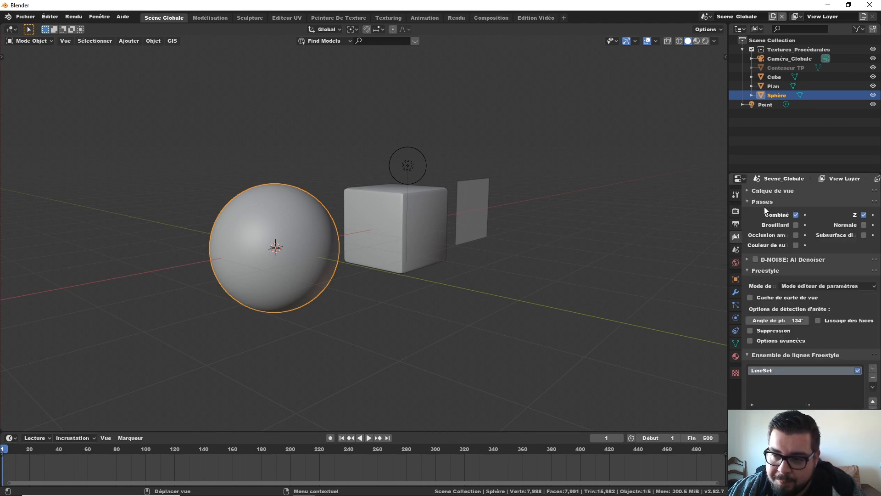
pyautogui.click(750, 202)
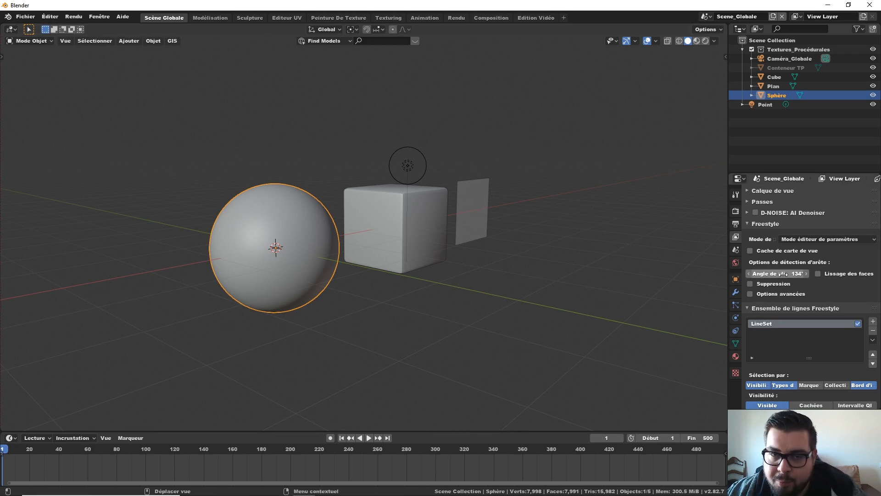
# Show the scene in rendered shading through the camera, with all objects deselected
pyautogui.click(698, 41)
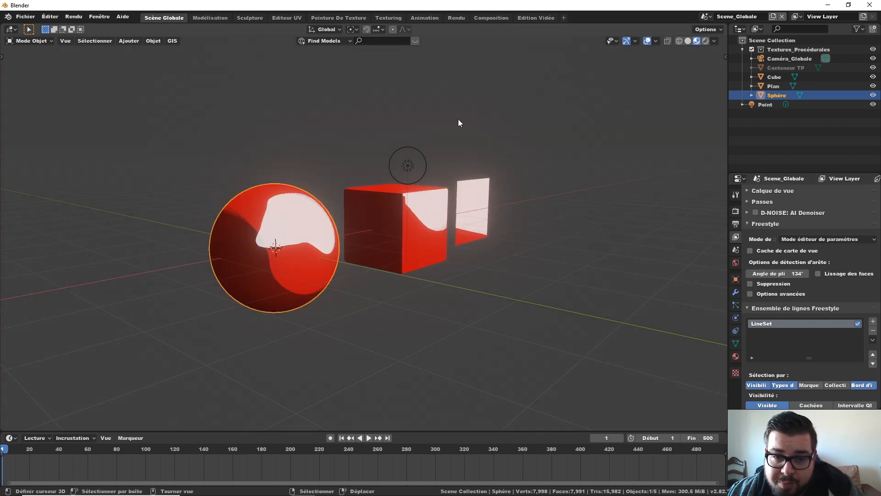
pyautogui.click(705, 40)
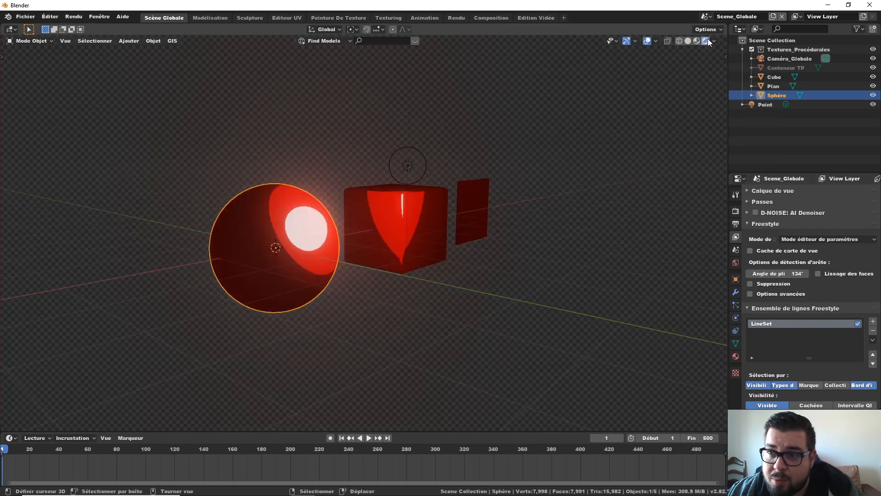
pyautogui.press('a')
pyautogui.press('a')
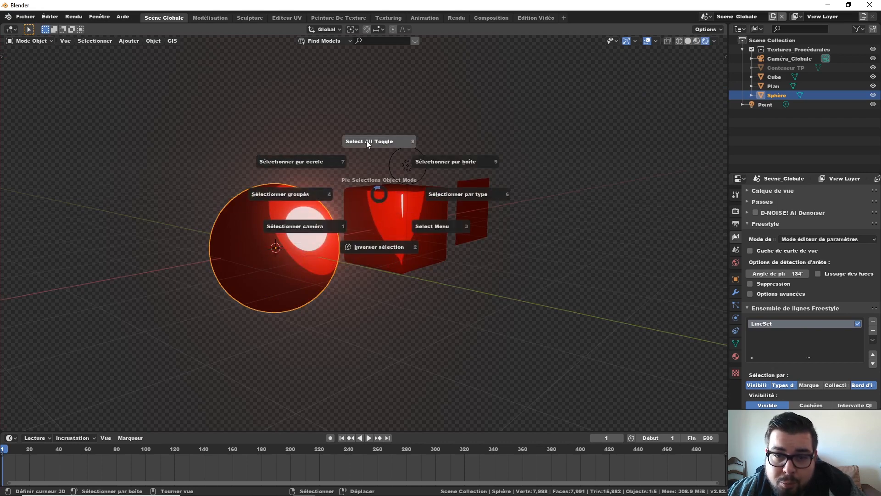
pyautogui.click(366, 141)
pyautogui.moveTo(361, 230)
pyautogui.mouseDown(button='middle')
pyautogui.moveTo(349, 222)
pyautogui.moveTo(367, 243)
pyautogui.mouseUp(button='middle')
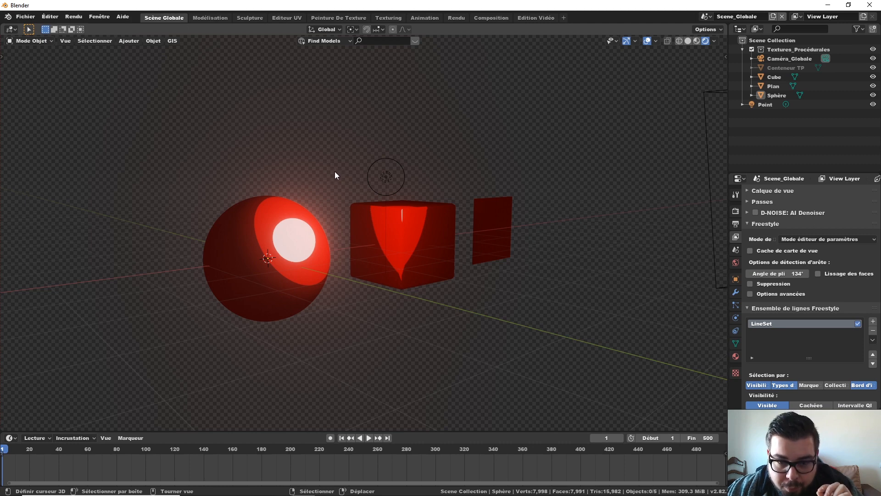
pyautogui.press('KP_0')
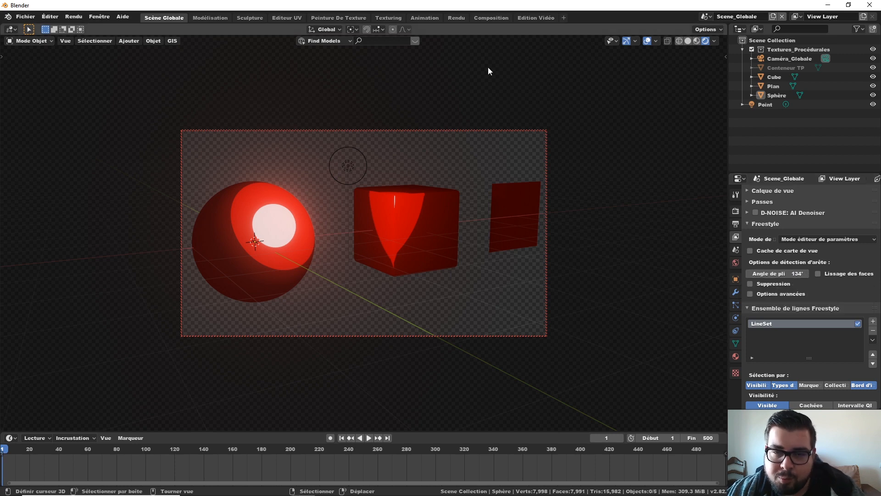
# Set the Freestyle crease angle for edge detection to 180°
pyautogui.moveTo(780, 273); pyautogui.dragTo(799, 273)
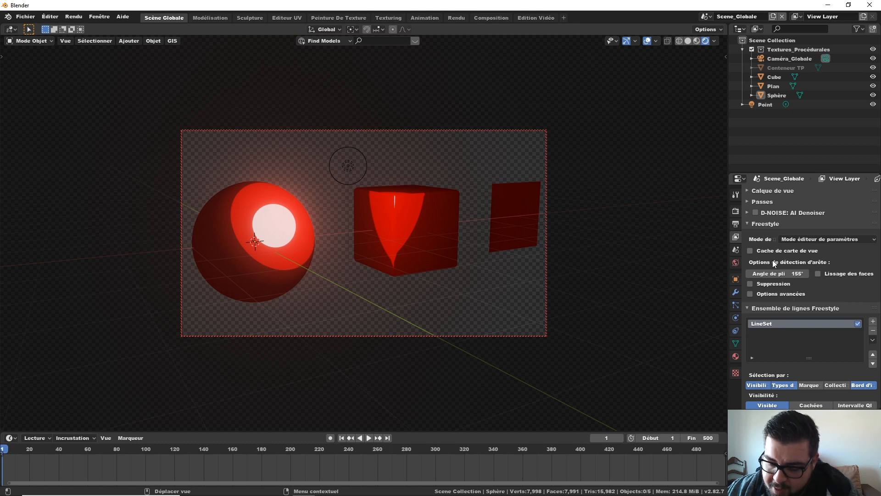
pyautogui.click(770, 273)
pyautogui.press('BackSpace')
pyautogui.write('180')
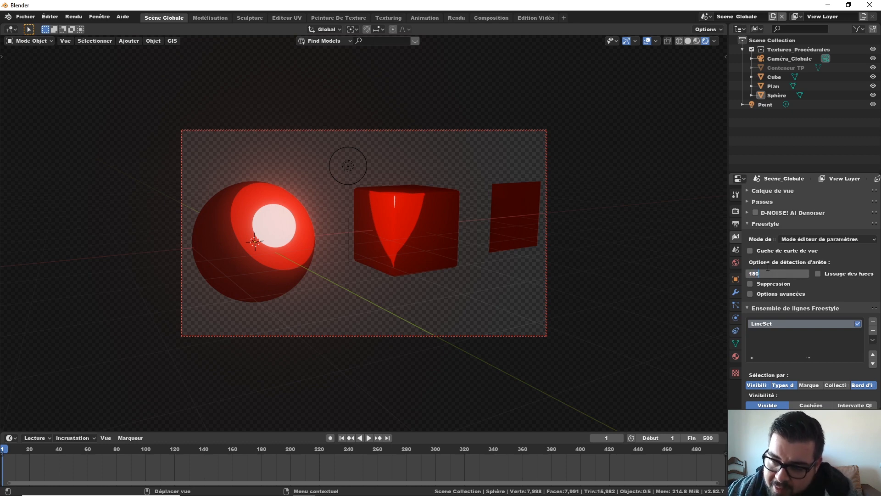
pyautogui.press('Return')
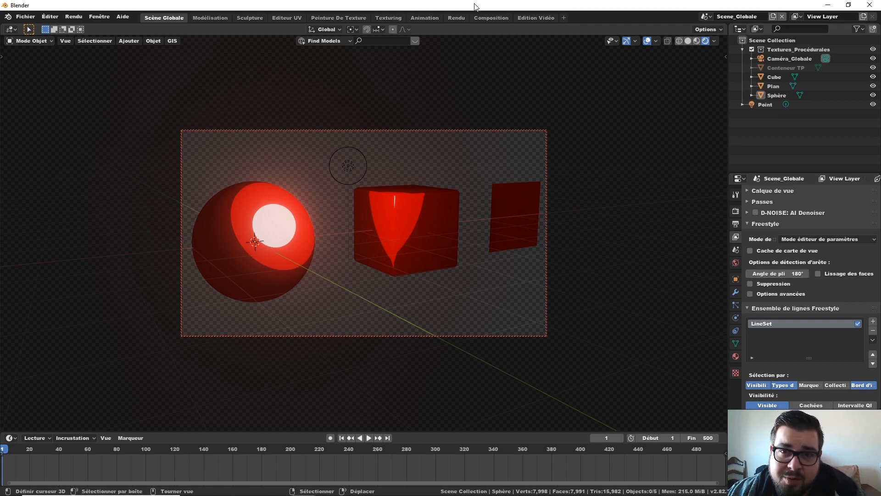
# Render the image to check the Freestyle edge lines at the 180° crease angle
pyautogui.click(456, 17)
pyautogui.click(75, 17)
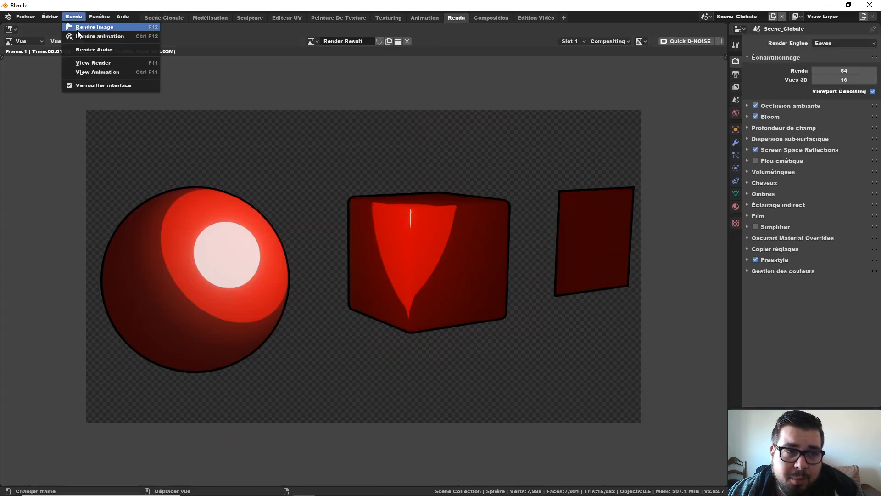
pyautogui.click(78, 28)
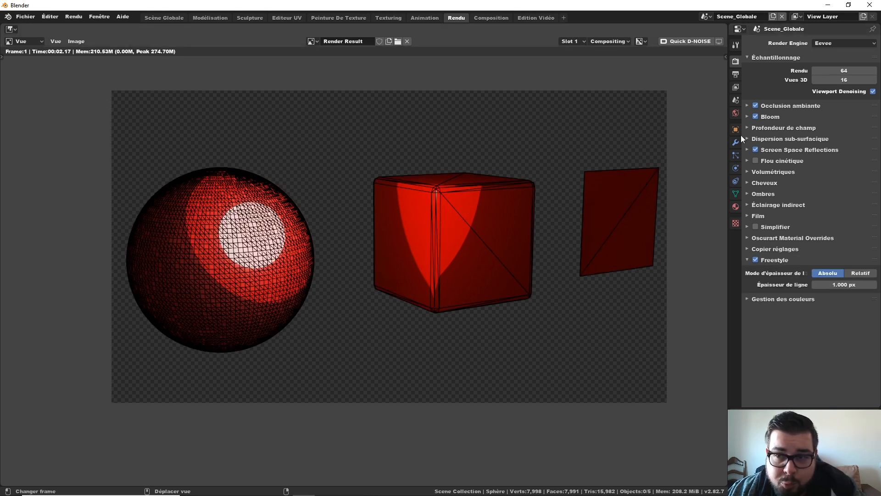
# Set the view layer's Freestyle crease angle to 90°
pyautogui.click(736, 87)
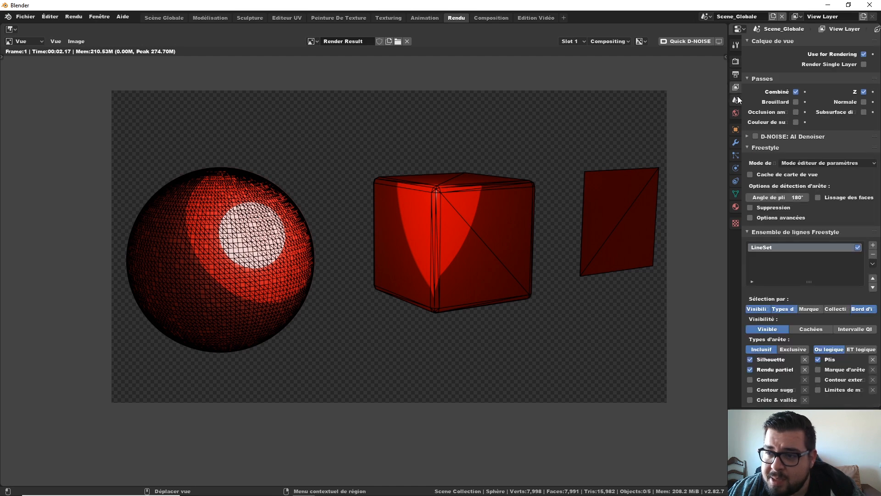
pyautogui.click(789, 197)
pyautogui.write('90°$°$')
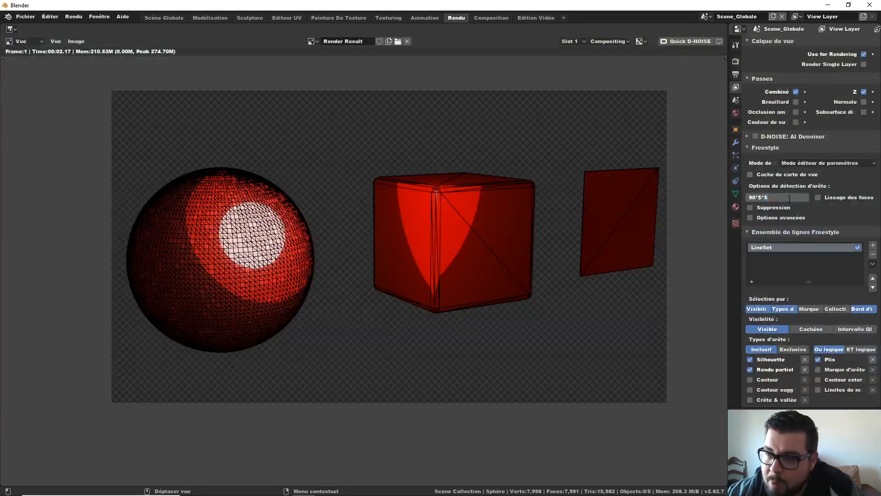
pyautogui.press('BackSpace')
pyautogui.press('BackSpace')
pyautogui.press('BackSpace')
pyautogui.press('Return')
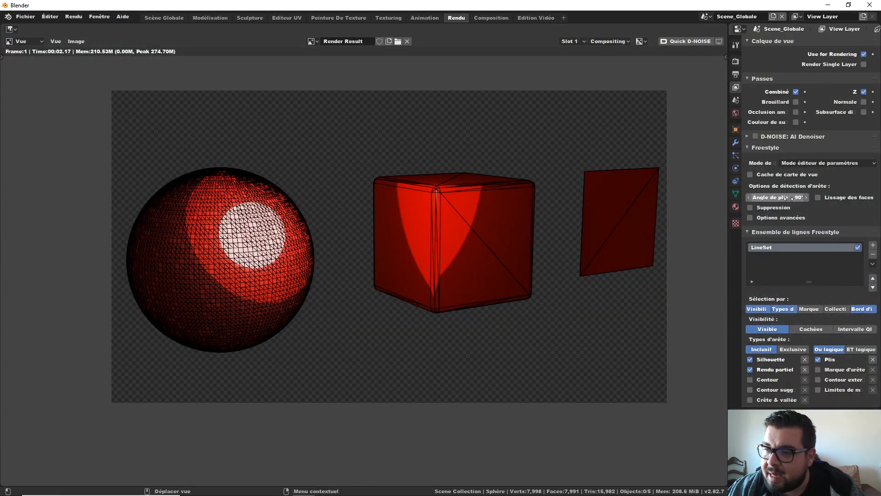
# Enable face smoothing for Freestyle edge detection and briefly reveal its advanced options
pyautogui.click(818, 198)
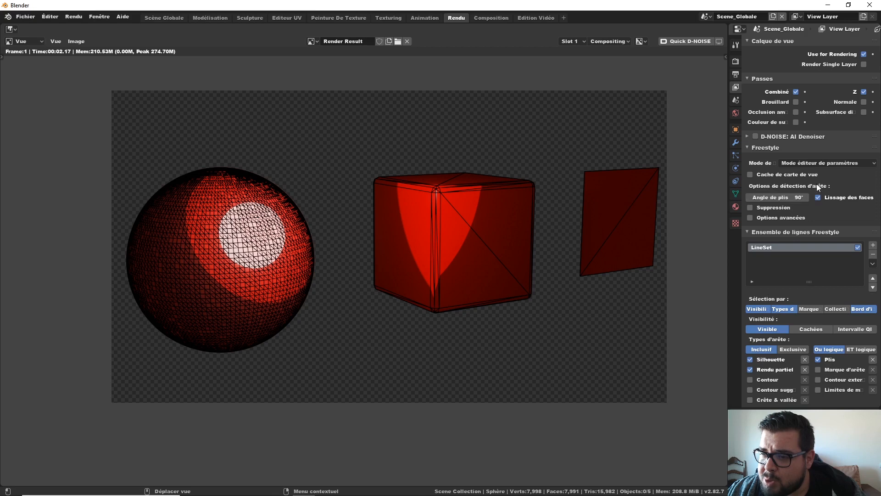
pyautogui.click(798, 215)
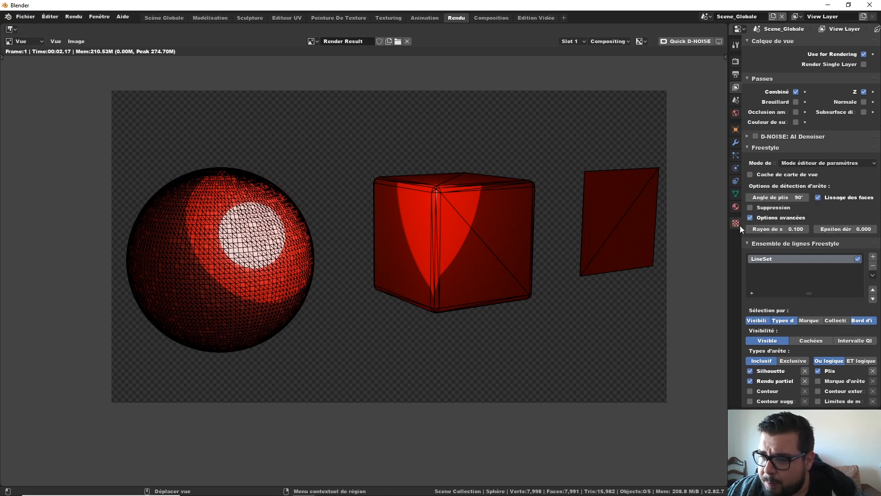
pyautogui.click(780, 217)
# Review the Freestyle line set and line style settings, collapsing the Freestyle and line set sections
pyautogui.scroll(-1, 825, 269)
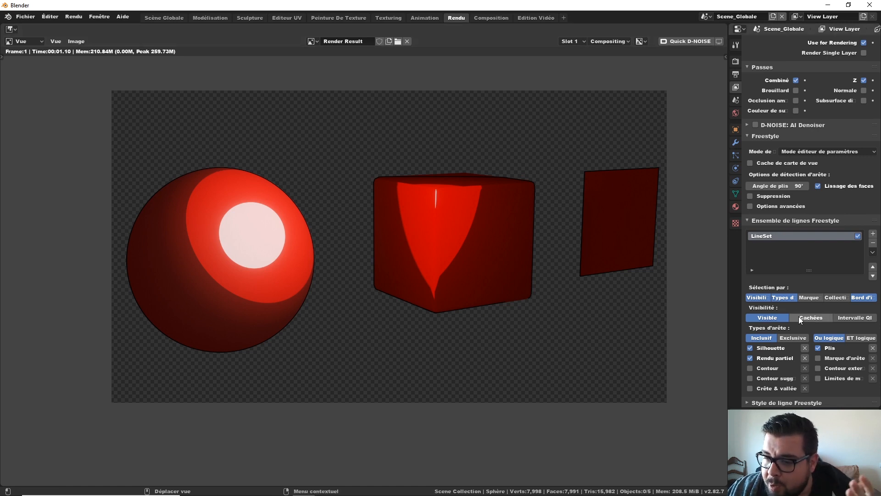
pyautogui.scroll(1, 797, 338)
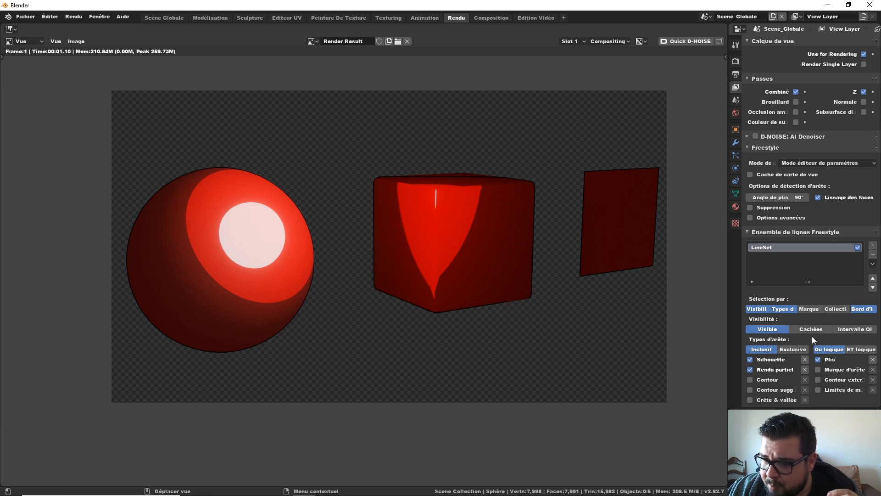
pyautogui.scroll(-1, 812, 337)
pyautogui.scroll(-10, 756, 405)
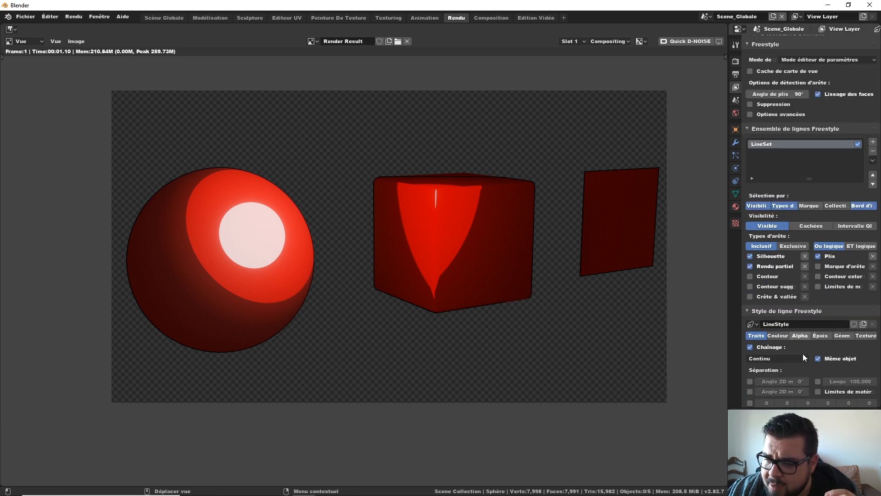
pyautogui.scroll(8, 762, 221)
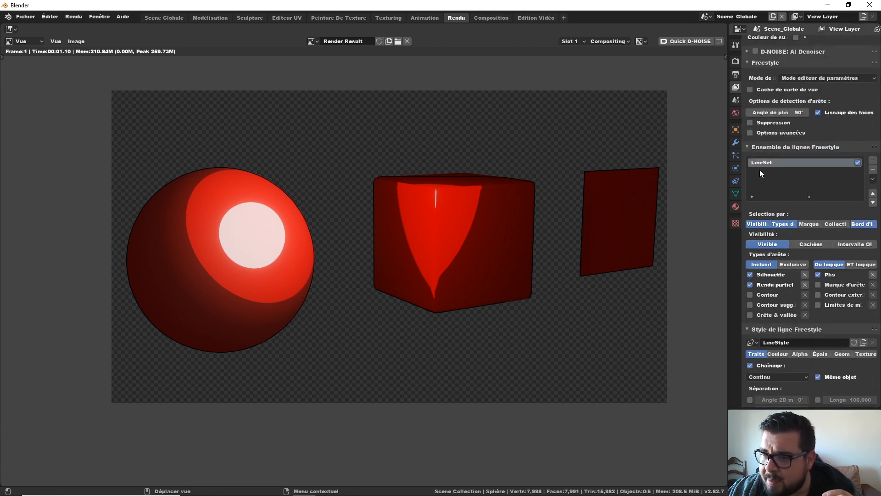
pyautogui.click(756, 184)
pyautogui.click(745, 102)
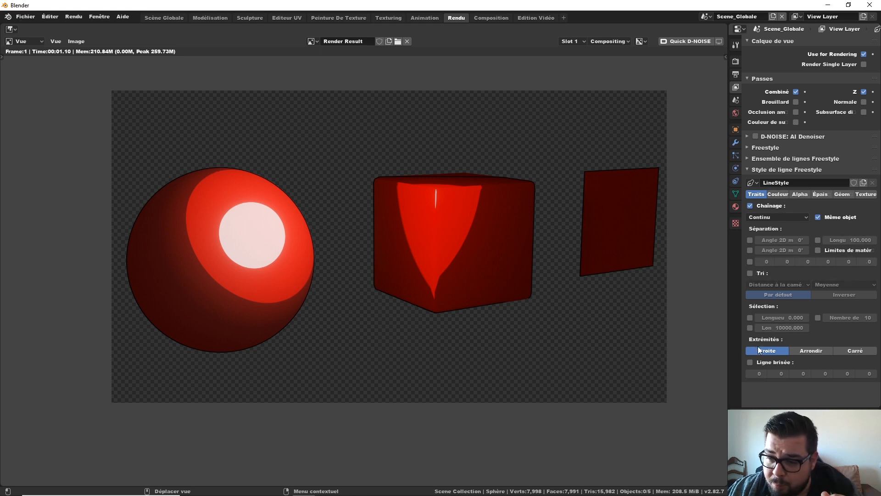
# Set the base colour of the Freestyle line style to white and render the image
pyautogui.click(783, 194)
pyautogui.click(836, 206)
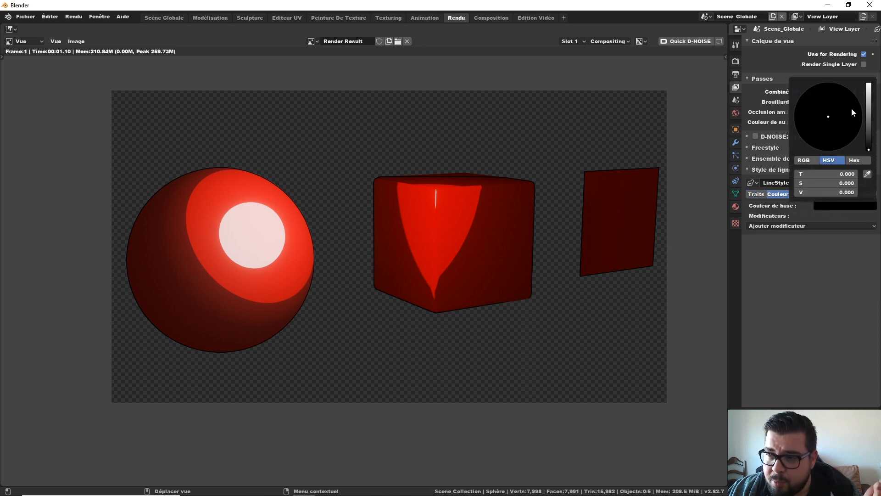
pyautogui.moveTo(868, 147); pyautogui.dragTo(869, 83)
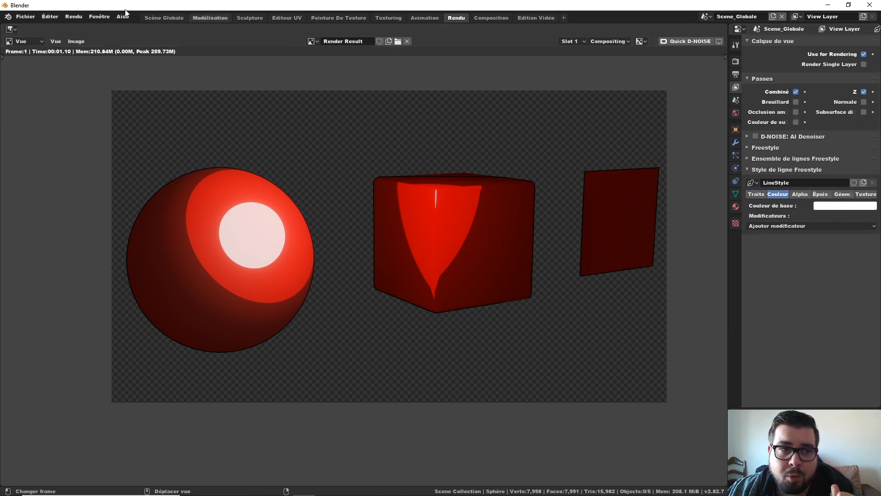
pyautogui.click(97, 16)
pyautogui.click(87, 26)
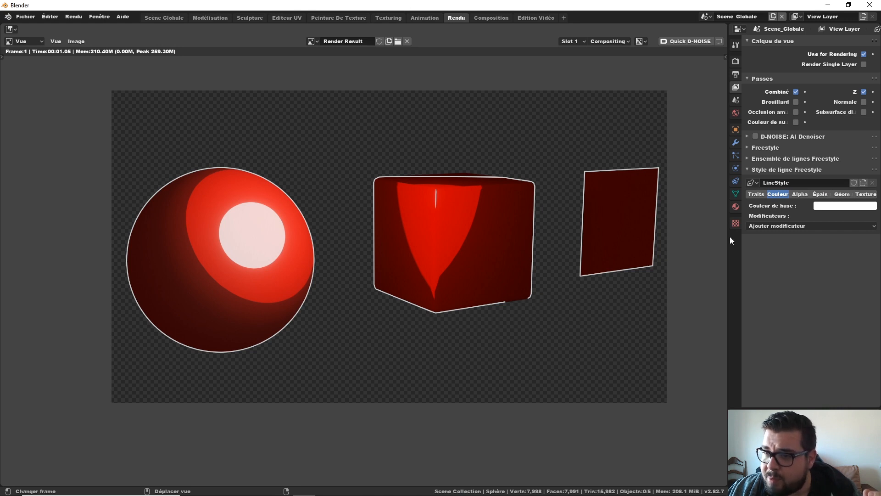
# Set the view layer's Freestyle crease angle to 135°
pyautogui.click(750, 159)
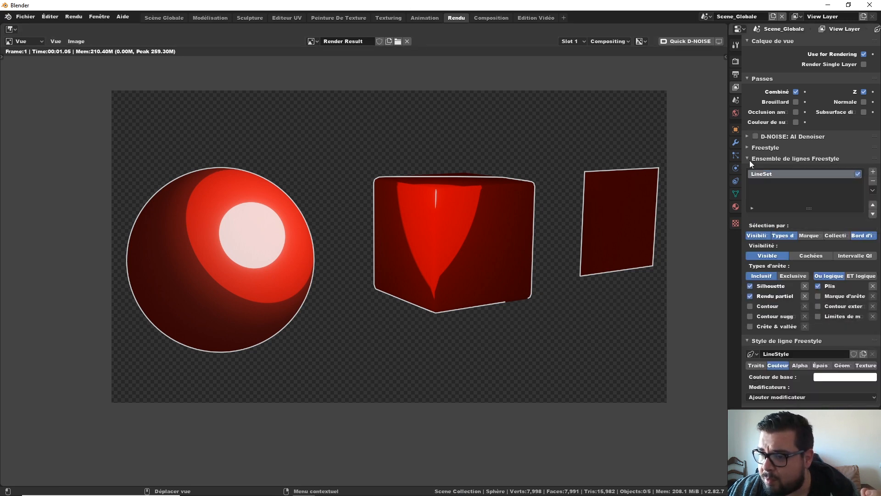
pyautogui.click(750, 159)
pyautogui.click(750, 148)
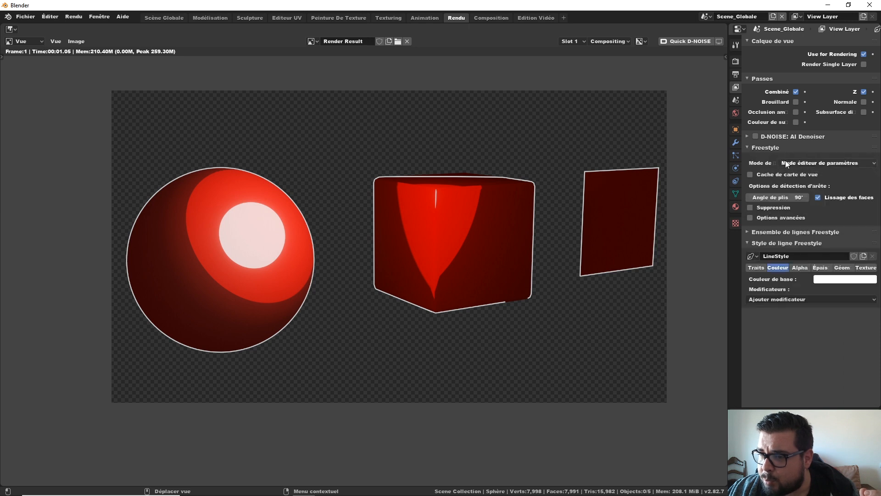
pyautogui.click(760, 197)
pyautogui.write('1')
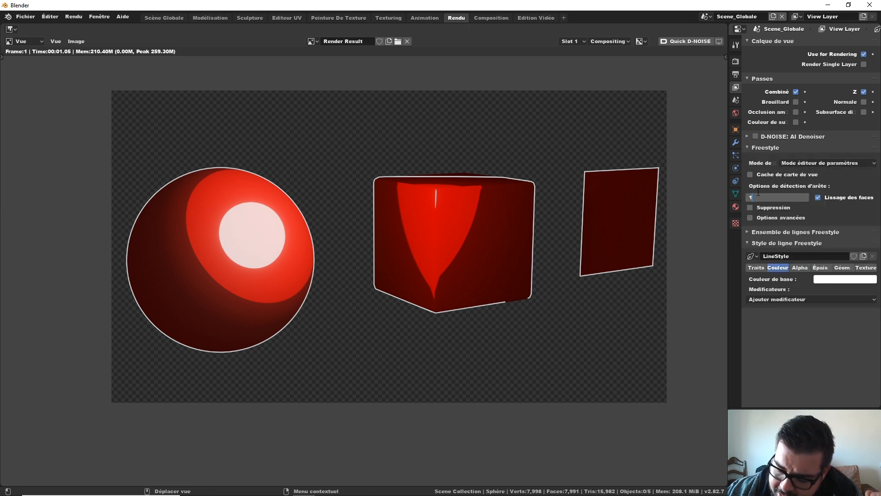
pyautogui.write('35')
pyautogui.press('Return')
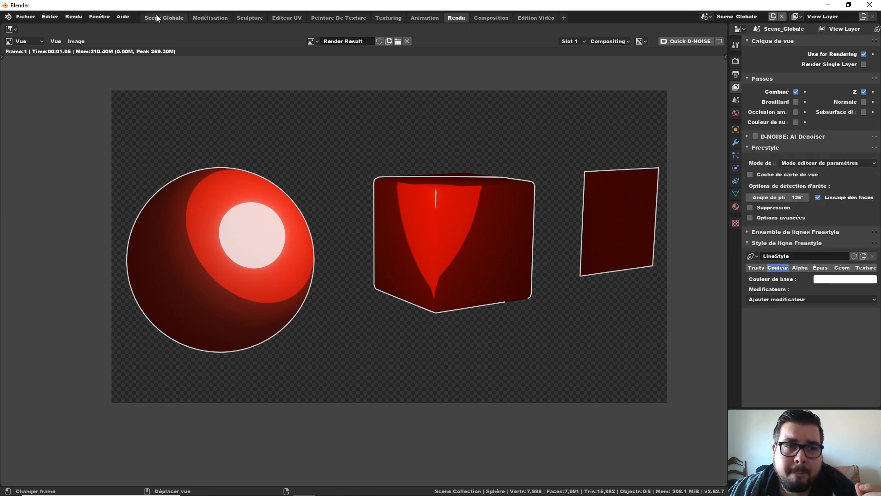
# Render the image with the new Freestyle crease angle
pyautogui.click(77, 41)
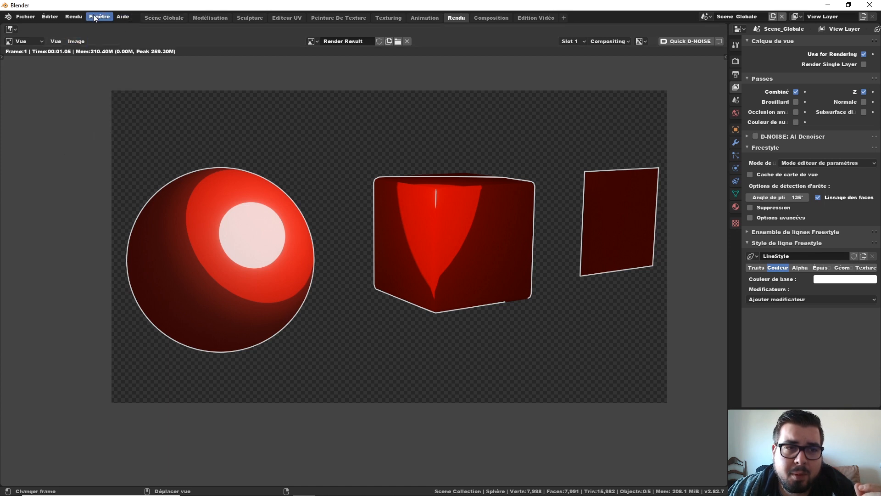
pyautogui.click(81, 17)
pyautogui.click(81, 17)
pyautogui.click(84, 19)
pyautogui.click(91, 27)
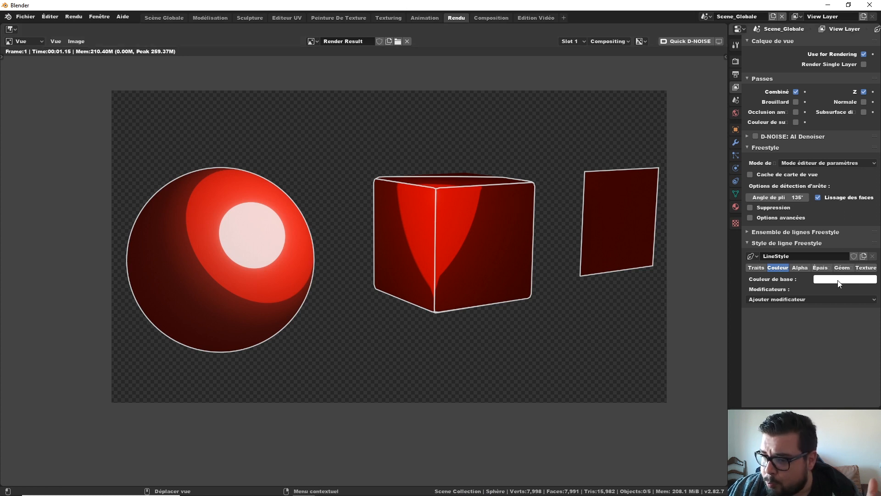
pyautogui.click(837, 299)
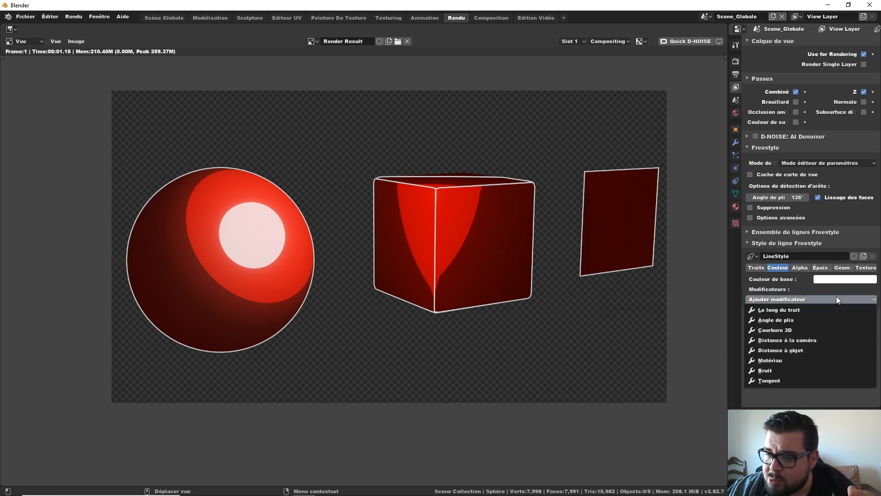
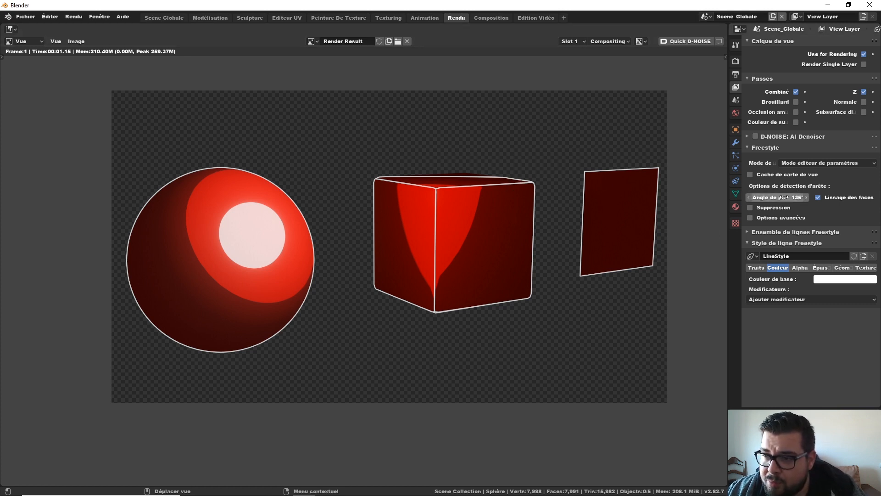
pyautogui.click(838, 164)
pyautogui.click(838, 164)
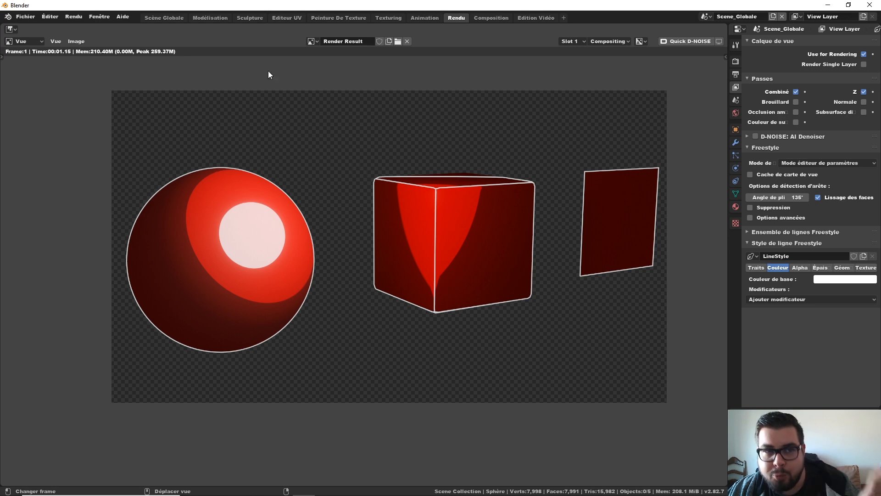
# Return to the Scène Globale workspace and set the base colour of the Freestyle line style to black
pyautogui.click(180, 20)
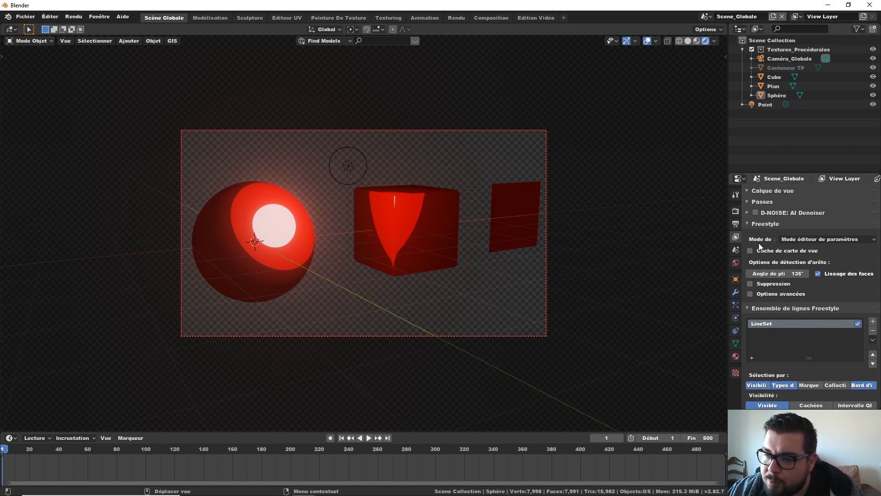
pyautogui.scroll(-5, 771, 367)
pyautogui.click(751, 405)
pyautogui.scroll(-4, 814, 368)
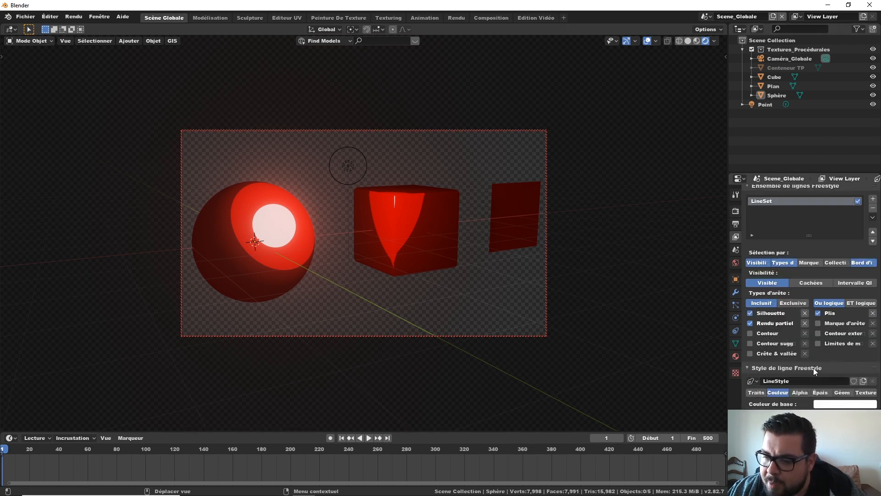
pyautogui.click(827, 380)
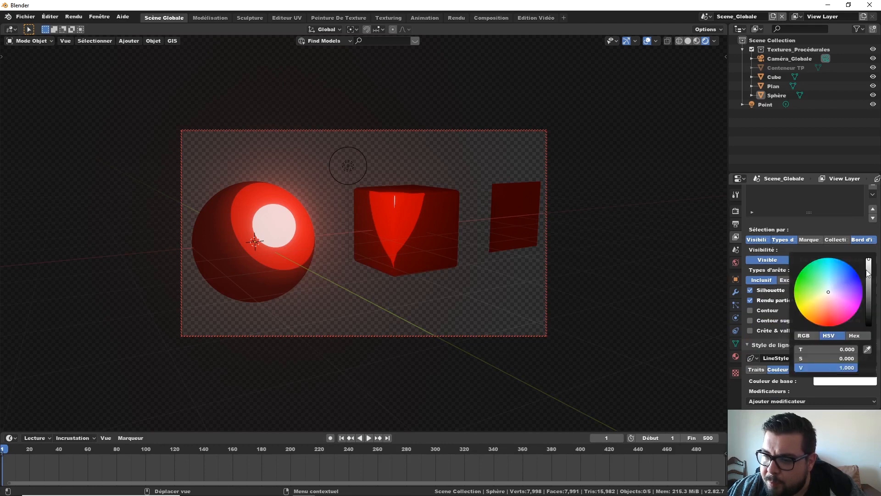
pyautogui.moveTo(868, 270); pyautogui.dragTo(867, 331)
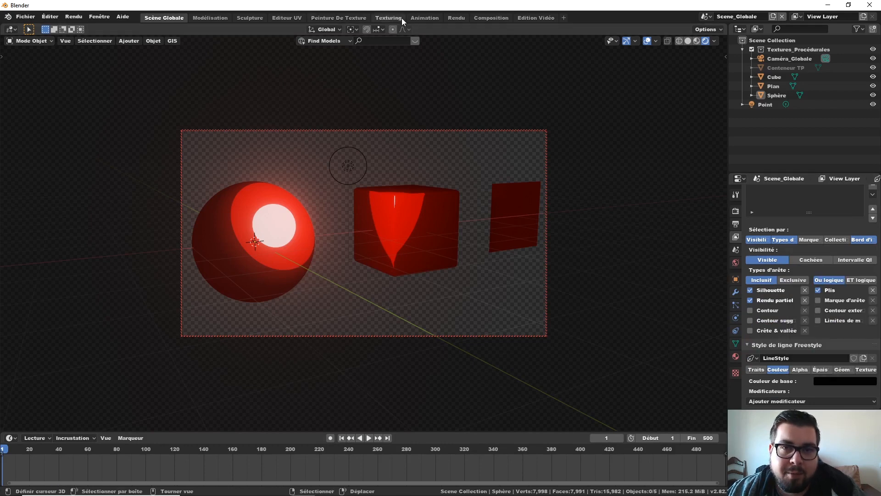
# Switch to the Texturing workspace and select the sphere in the 3D view
pyautogui.click(390, 18)
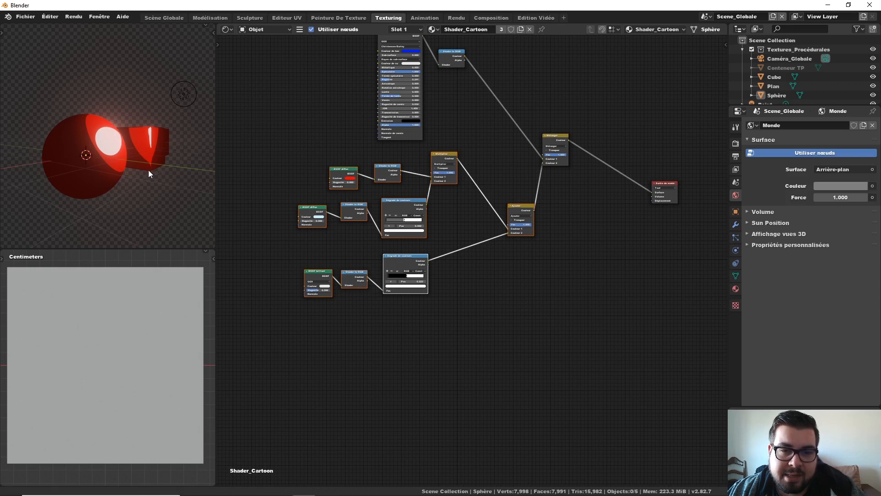
pyautogui.moveTo(148, 170)
pyautogui.mouseDown(button='middle')
pyautogui.moveTo(139, 186)
pyautogui.moveTo(66, 167)
pyautogui.moveTo(88, 179)
pyautogui.moveTo(160, 170)
pyautogui.mouseUp(button='middle')
pyautogui.rightClick(66, 166)
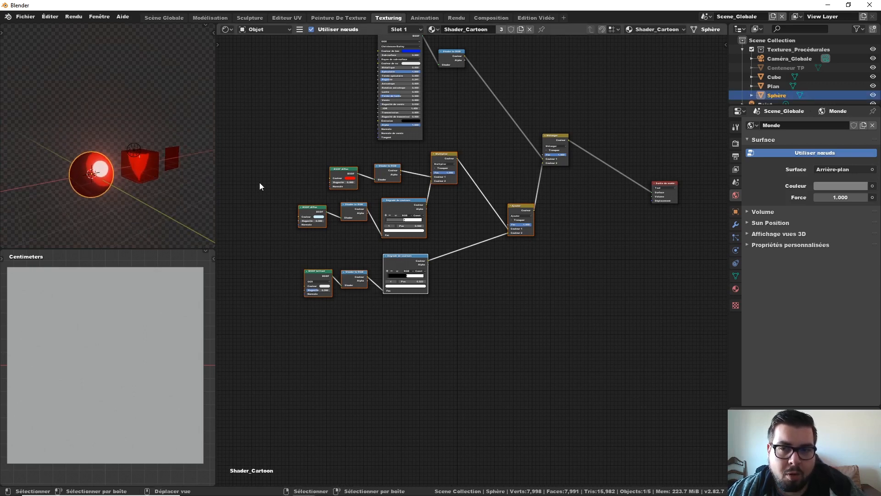
# Group all Shader_Cartoon nodes except the material output into a single node group
pyautogui.scroll(1, 479, 280)
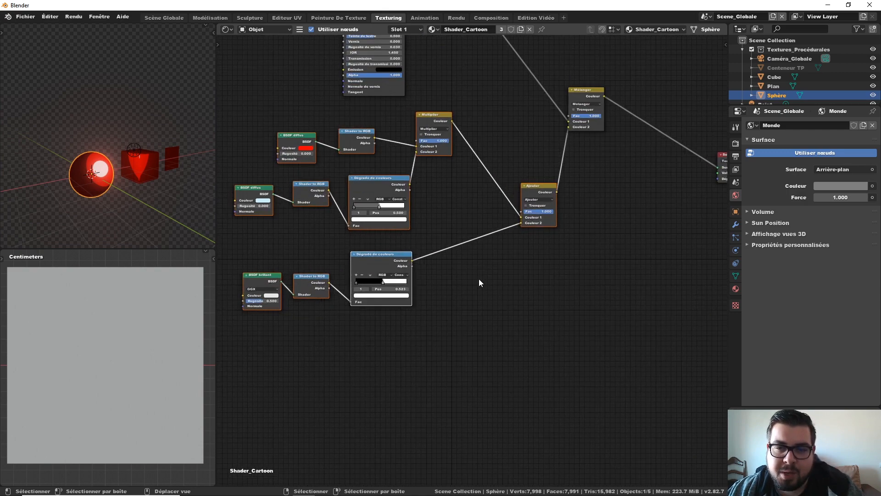
pyautogui.scroll(1, 468, 213)
pyautogui.scroll(-3, 481, 215)
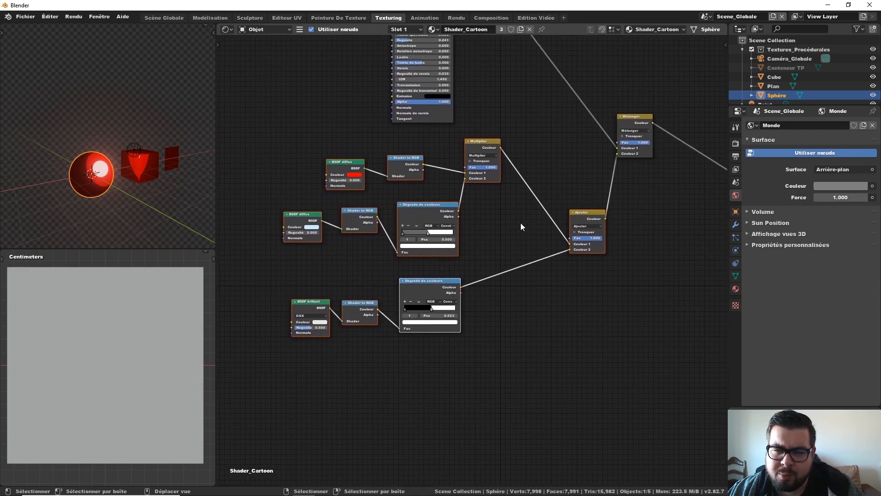
pyautogui.scroll(-2, 497, 229)
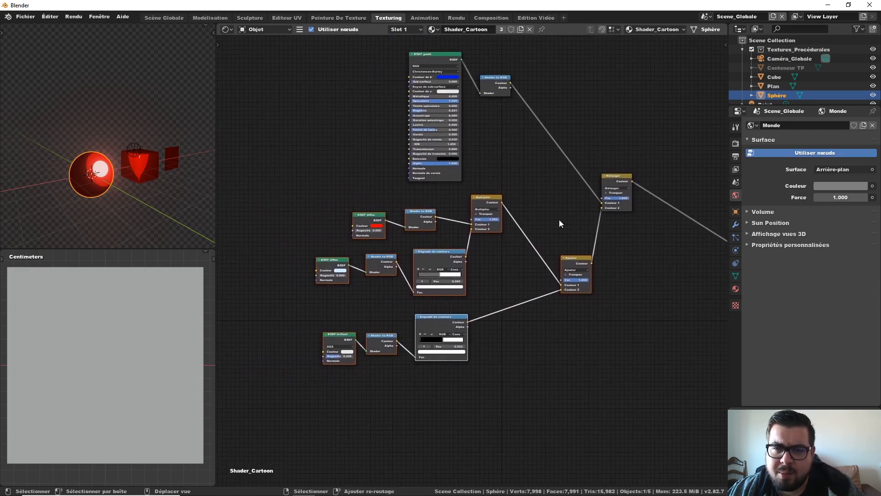
pyautogui.scroll(-1, 559, 219)
pyautogui.scroll(-1, 541, 214)
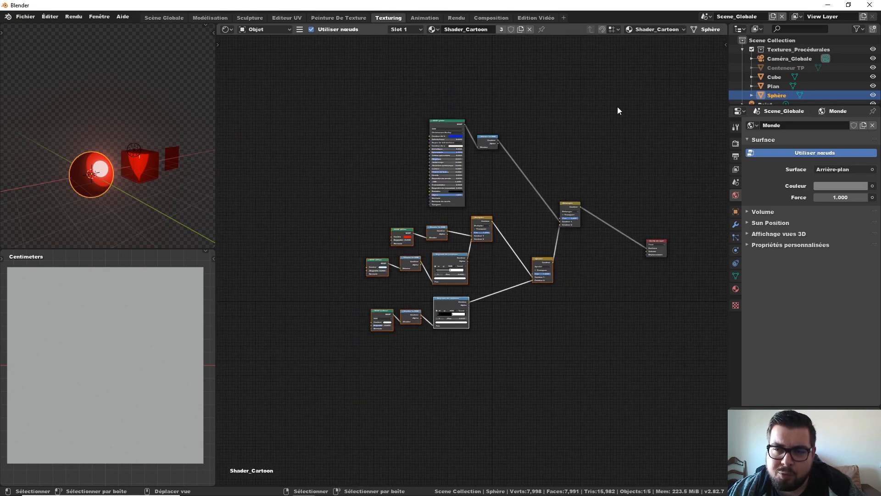
pyautogui.moveTo(624, 87); pyautogui.dragTo(350, 363)
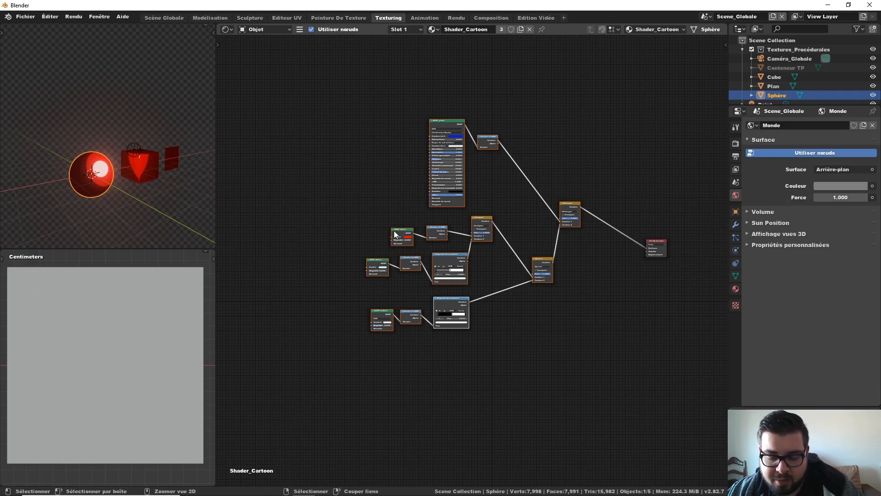
pyautogui.hotkey('ctrl', 'g')
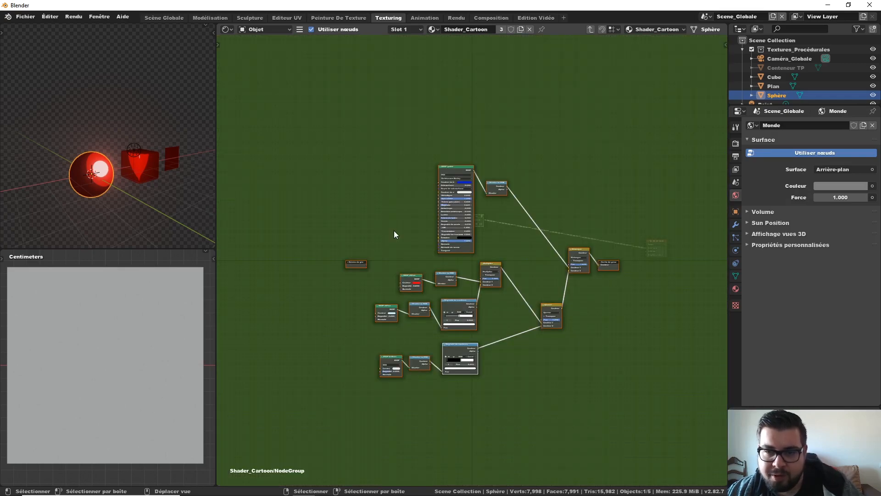
# Move the group input node farther away from the shader nodes inside the group
pyautogui.scroll(2, 481, 201)
pyautogui.moveTo(481, 200); pyautogui.dragTo(495, 147, button='middle')
pyautogui.click(328, 208)
pyautogui.moveTo(363, 198); pyautogui.dragTo(444, 183, button='middle')
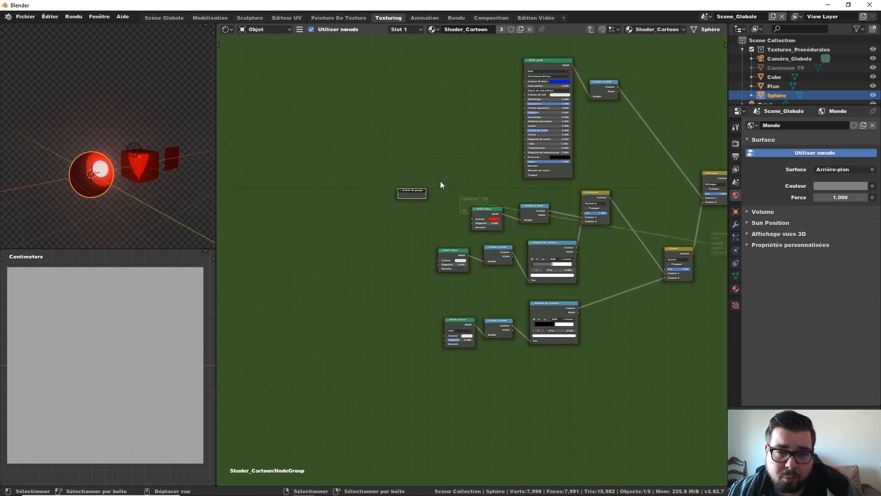
pyautogui.moveTo(419, 195); pyautogui.dragTo(359, 204)
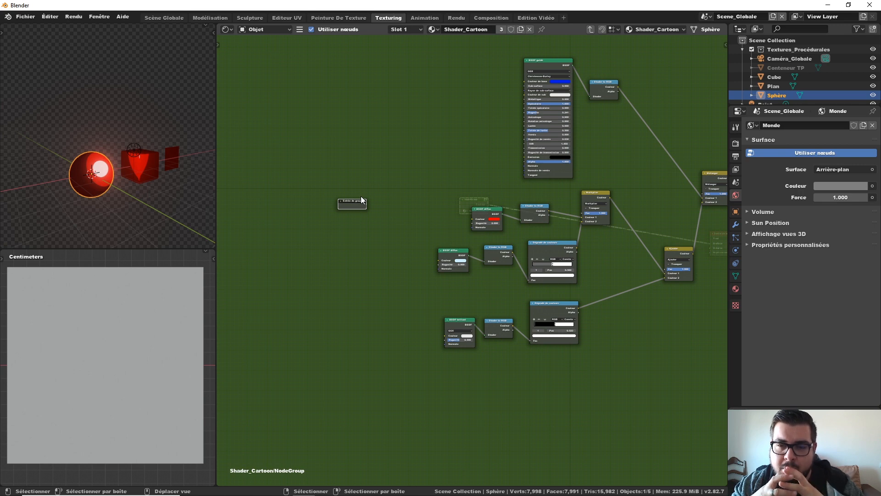
# Expose the red Diffuse BSDF's colour by connecting its Couleur socket to the group input
pyautogui.scroll(2, 516, 173)
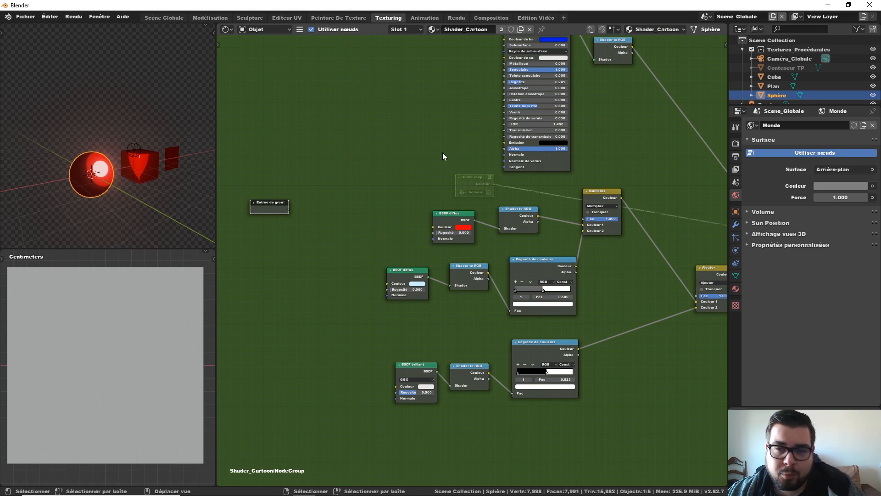
pyautogui.moveTo(441, 157); pyautogui.dragTo(439, 162, button='middle')
pyautogui.click(431, 232)
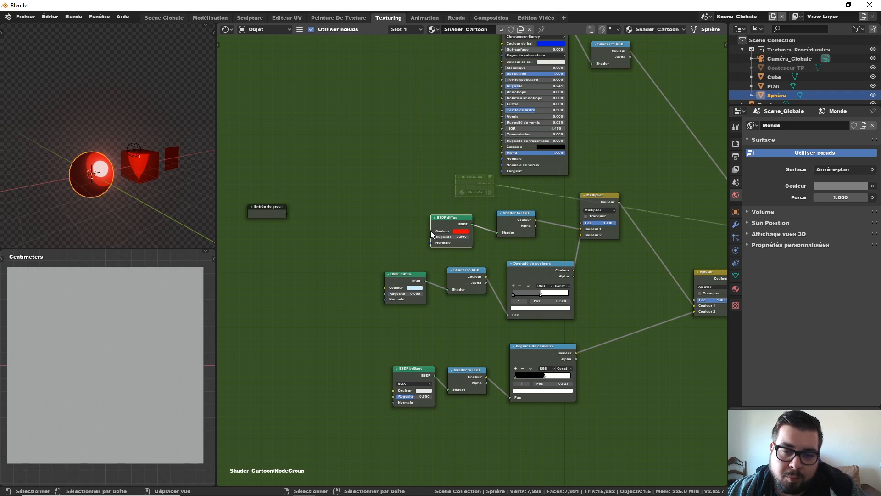
pyautogui.moveTo(431, 230); pyautogui.dragTo(285, 214)
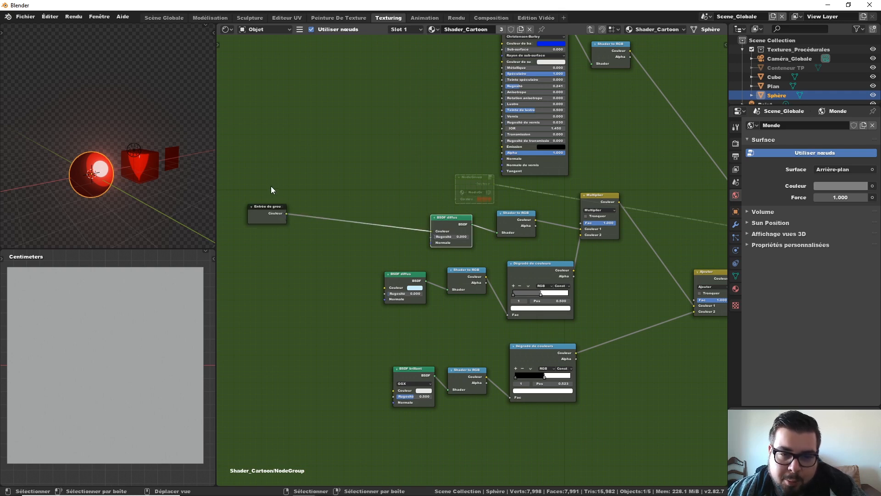
# Rename the node group's Color input to "Couleur Cartoon" in the group interface settings
pyautogui.press('n')
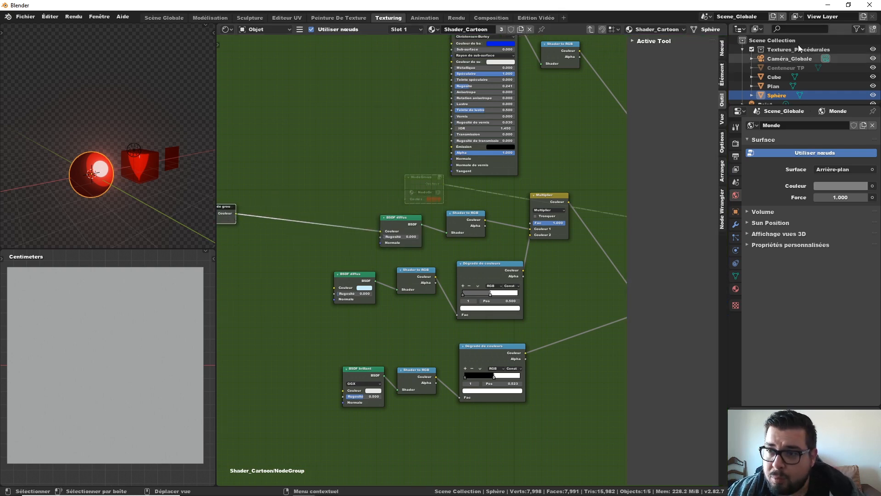
pyautogui.click(722, 48)
pyautogui.click(649, 65)
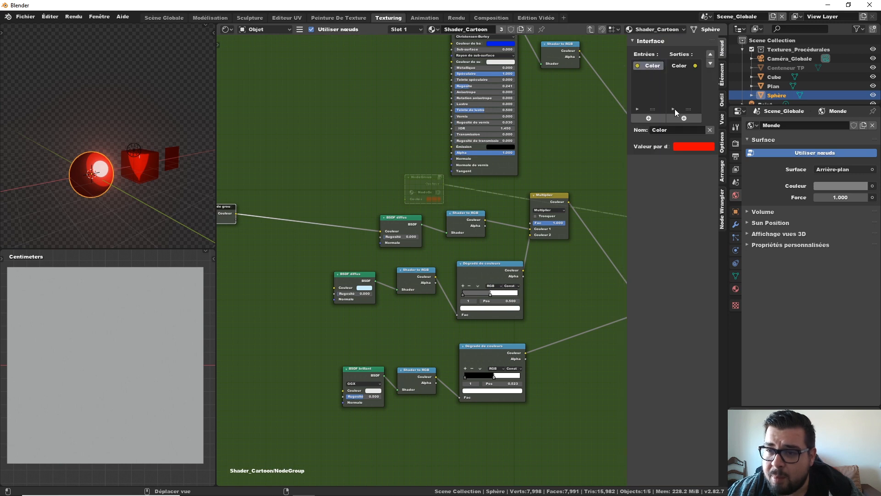
pyautogui.click(678, 129)
pyautogui.write('C')
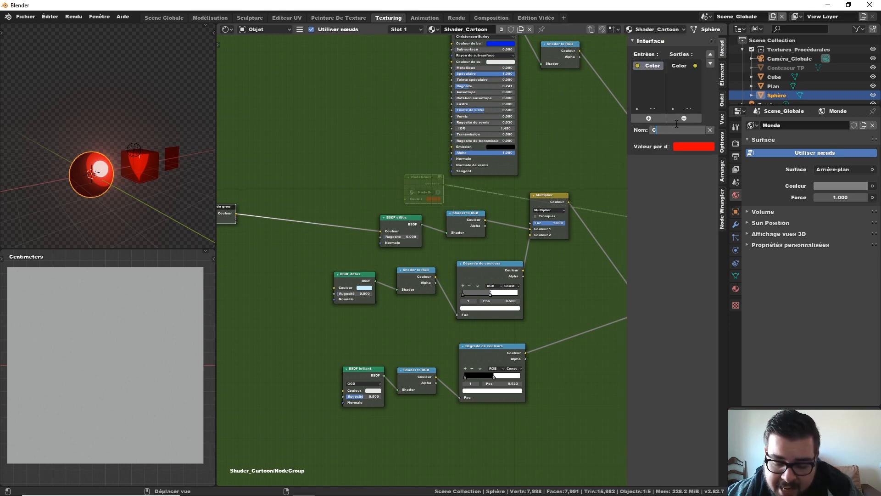
pyautogui.write('ouleu')
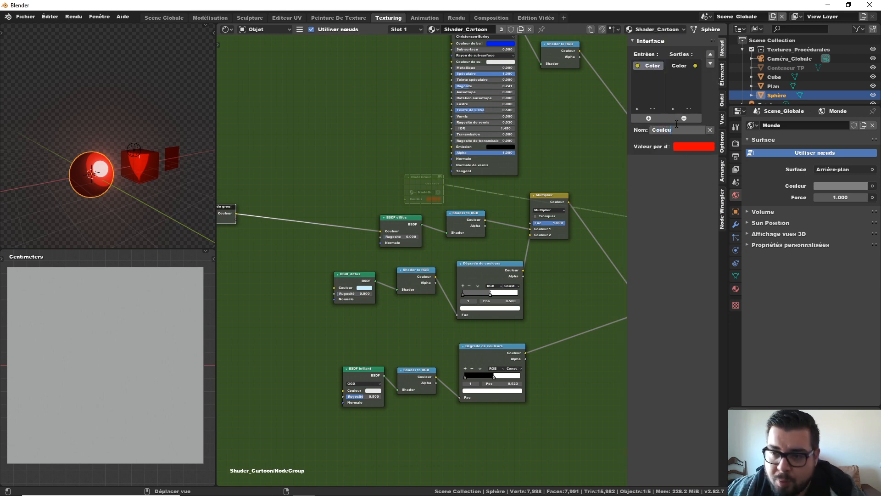
pyautogui.write('r C')
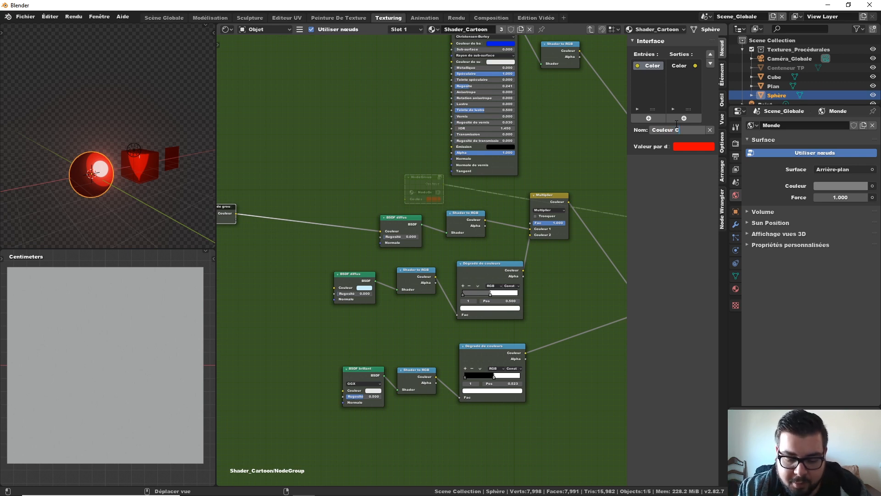
pyautogui.write('artoon')
pyautogui.press('Return')
# Expose the first Diffuse BSDF's Normale socket on the group input and rename that input to "Normal Cartoon"
pyautogui.moveTo(452, 177); pyautogui.dragTo(477, 207, button='middle')
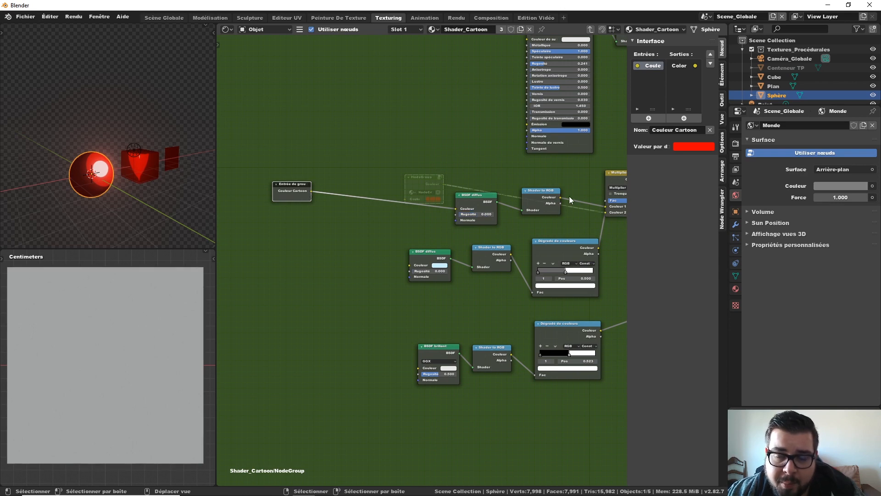
pyautogui.moveTo(569, 197); pyautogui.dragTo(530, 153, button='middle')
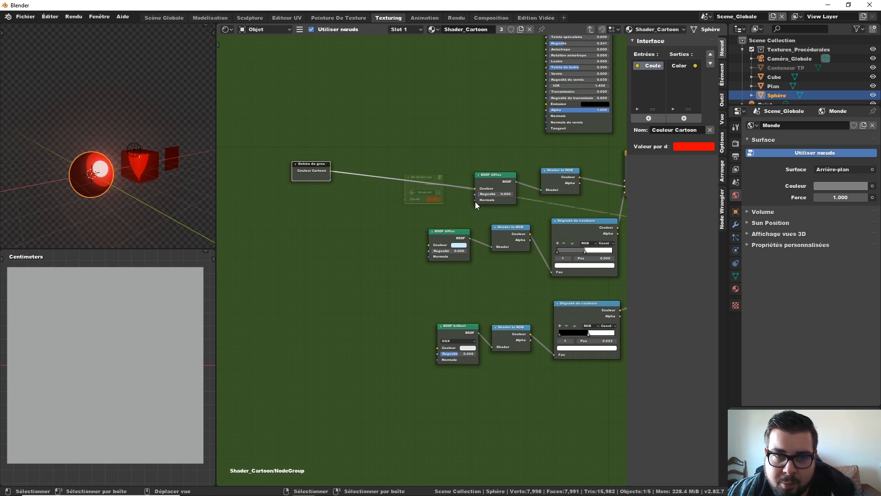
pyautogui.moveTo(475, 200); pyautogui.dragTo(331, 177)
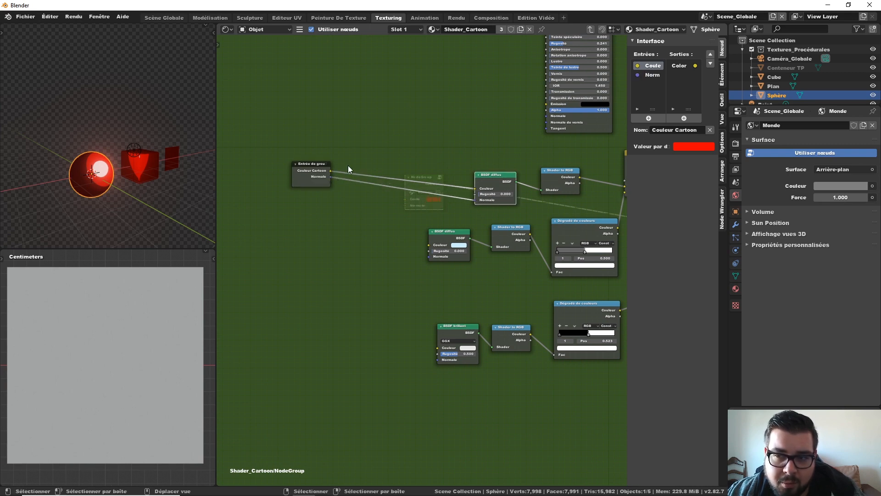
pyautogui.click(682, 129)
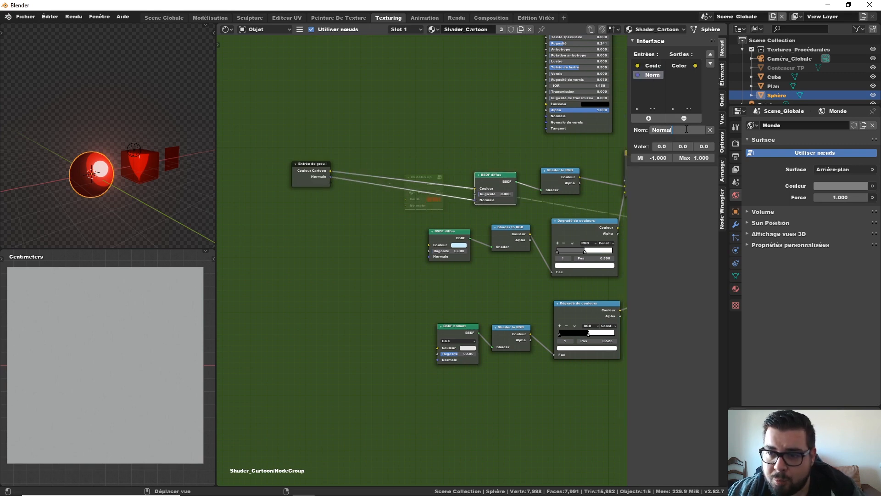
pyautogui.write('Cartoon')
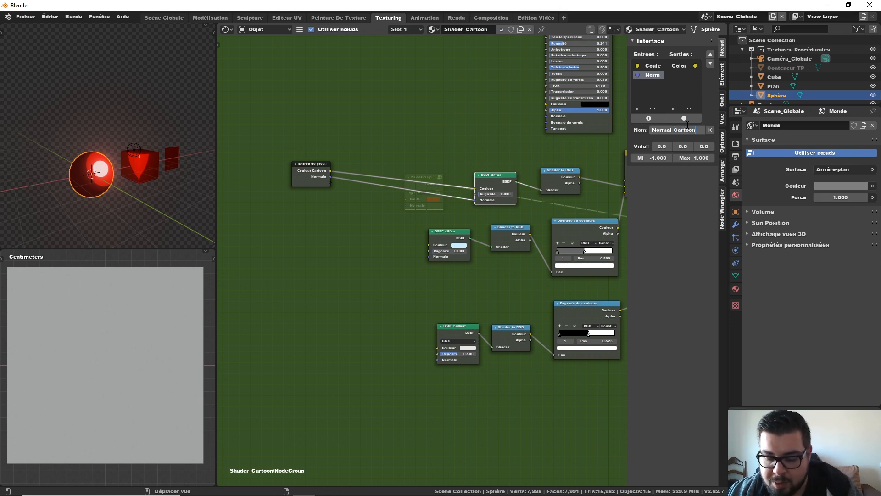
pyautogui.press('Return')
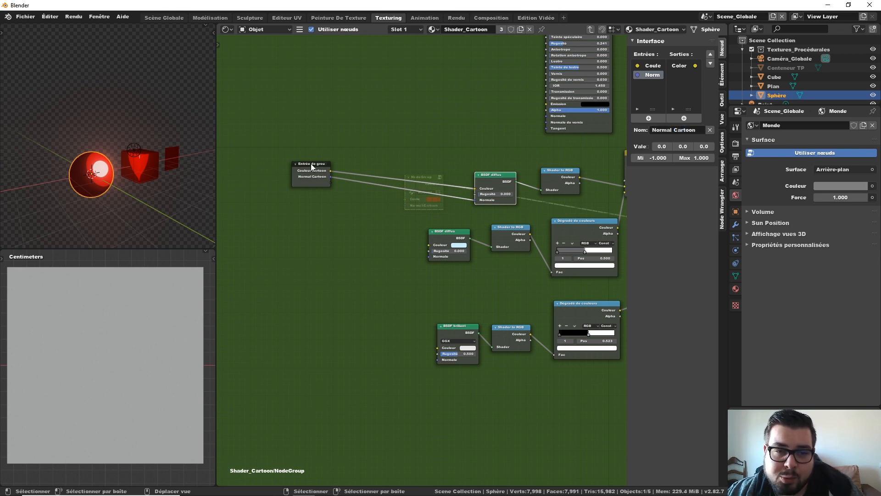
# Widen and reposition the group input node so its input names are fully readable
pyautogui.moveTo(311, 165); pyautogui.dragTo(329, 178)
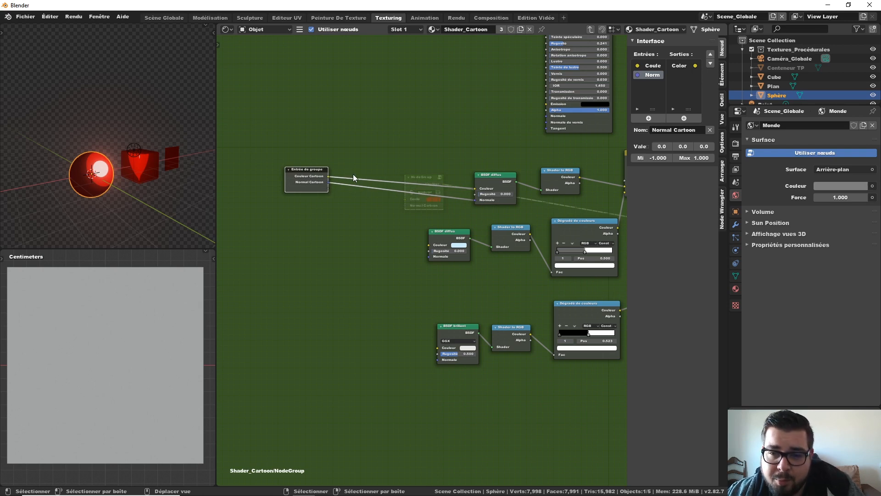
pyautogui.moveTo(367, 207); pyautogui.dragTo(367, 192, button='middle')
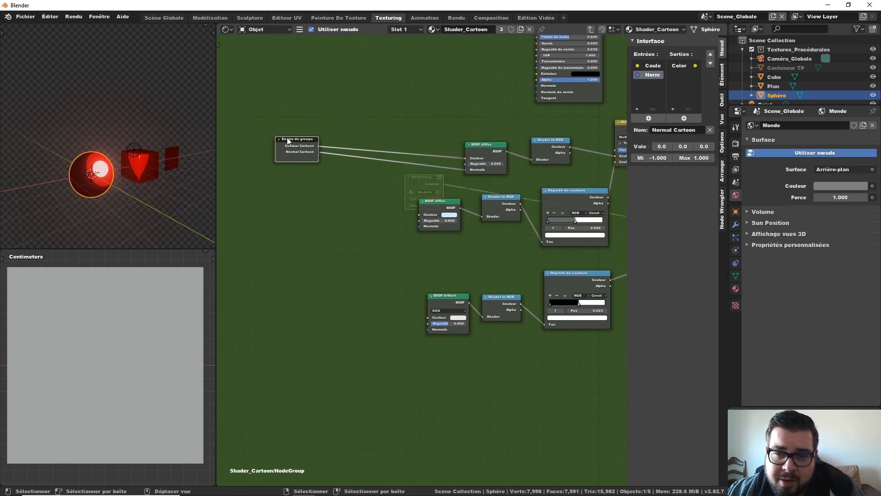
pyautogui.moveTo(287, 137); pyautogui.dragTo(287, 140)
# Change the light blue Diffuse BSDF's colour to pure white, with saturation 0 and value 1
pyautogui.moveTo(431, 227); pyautogui.dragTo(420, 221, button='middle')
pyautogui.moveTo(514, 179); pyautogui.dragTo(489, 173, button='middle')
pyautogui.moveTo(430, 204); pyautogui.dragTo(471, 195, button='middle')
pyautogui.click(458, 195)
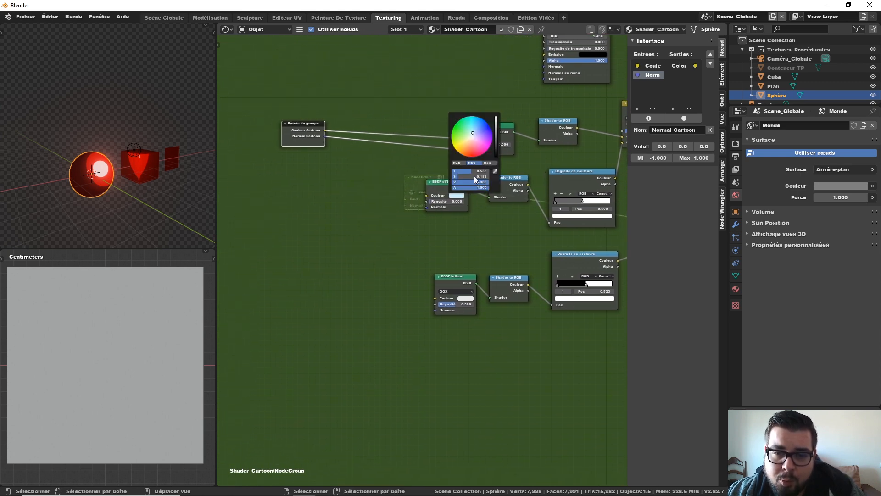
pyautogui.moveTo(494, 133); pyautogui.dragTo(471, 137)
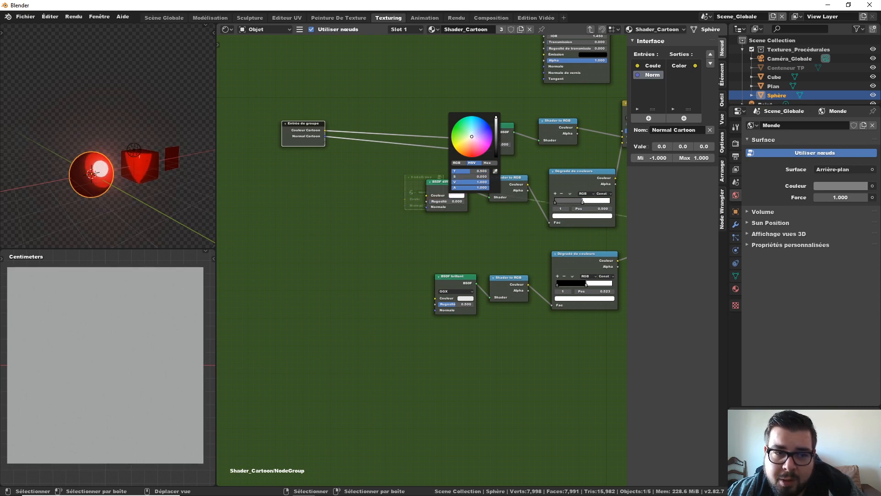
# Create a greyscale group input from the Principled BSDF's Vernis socket and reroute it to the second Diffuse BSDF's Couleur socket
pyautogui.moveTo(395, 216); pyautogui.dragTo(421, 208, button='middle')
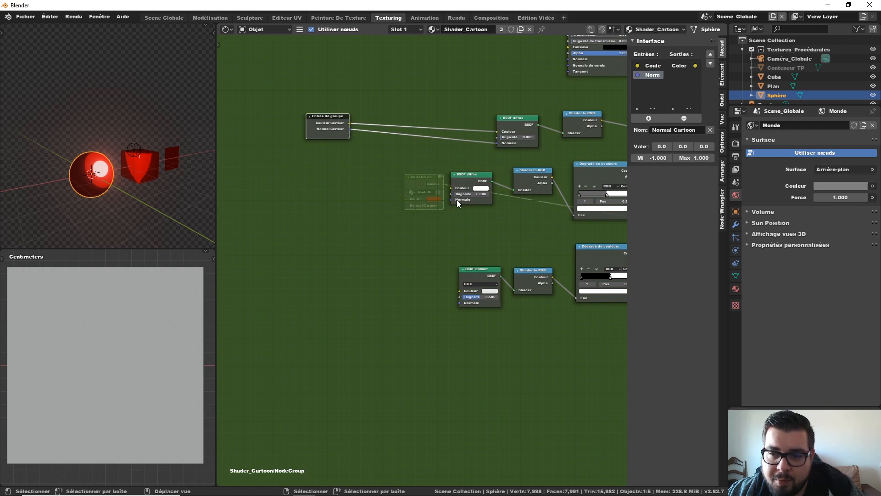
pyautogui.moveTo(521, 182); pyautogui.dragTo(451, 264, button='middle')
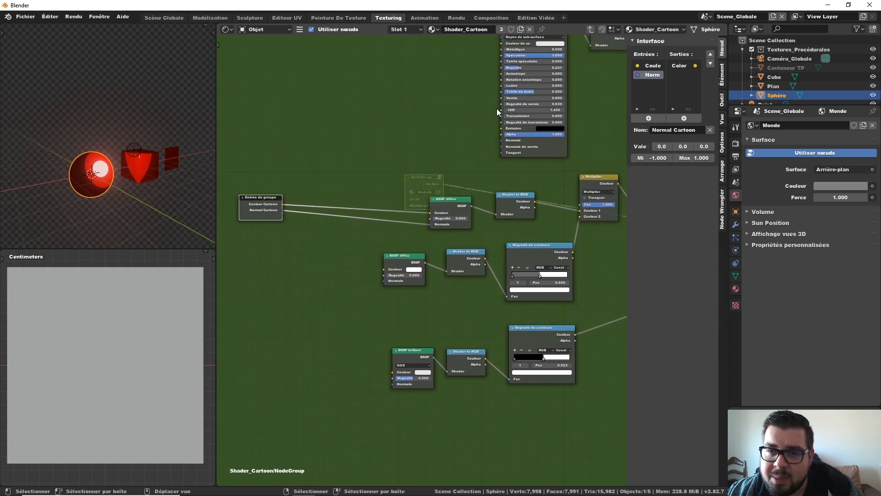
pyautogui.moveTo(502, 98)
pyautogui.mouseDown()
pyautogui.moveTo(318, 185)
pyautogui.moveTo(284, 215)
pyautogui.mouseUp()
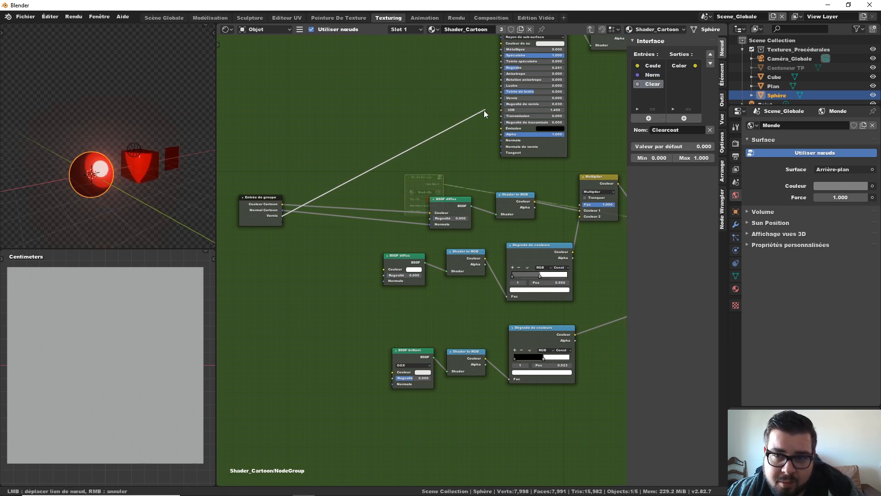
pyautogui.moveTo(434, 134); pyautogui.dragTo(528, 72, button='middle')
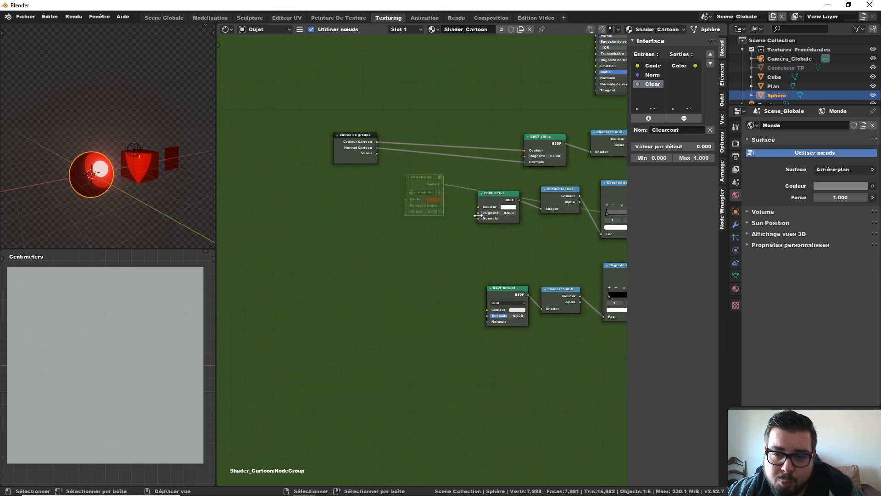
pyautogui.moveTo(478, 207); pyautogui.dragTo(365, 144)
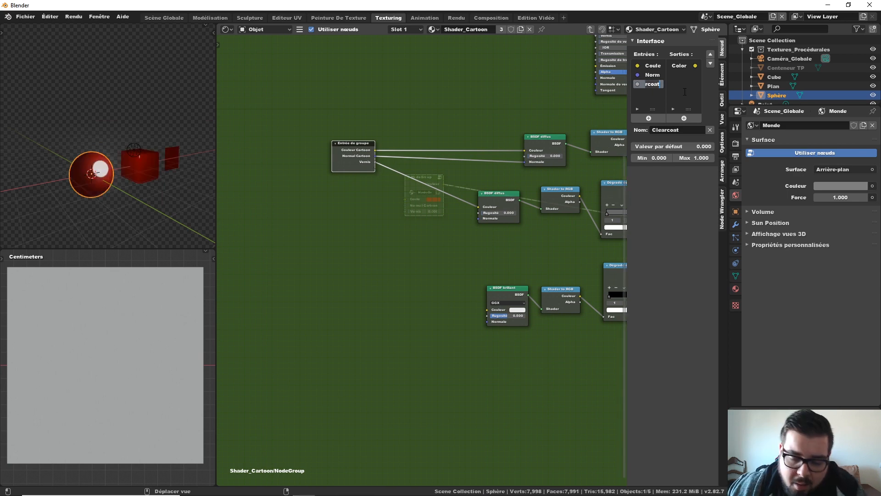
# Rename the Clearcoat group input to "Ombre Cartoon"
pyautogui.hotkey('ctrl', 'a')
pyautogui.write('Om')
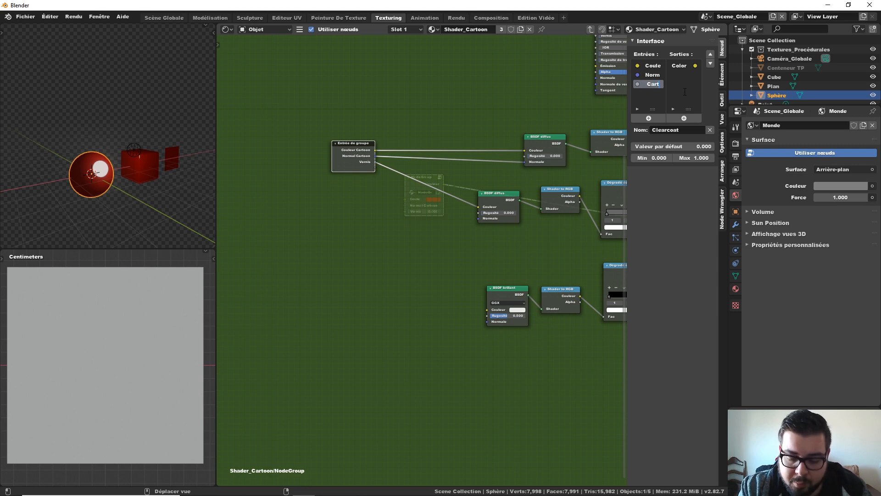
pyautogui.write('bre Cartoon')
pyautogui.press('Return')
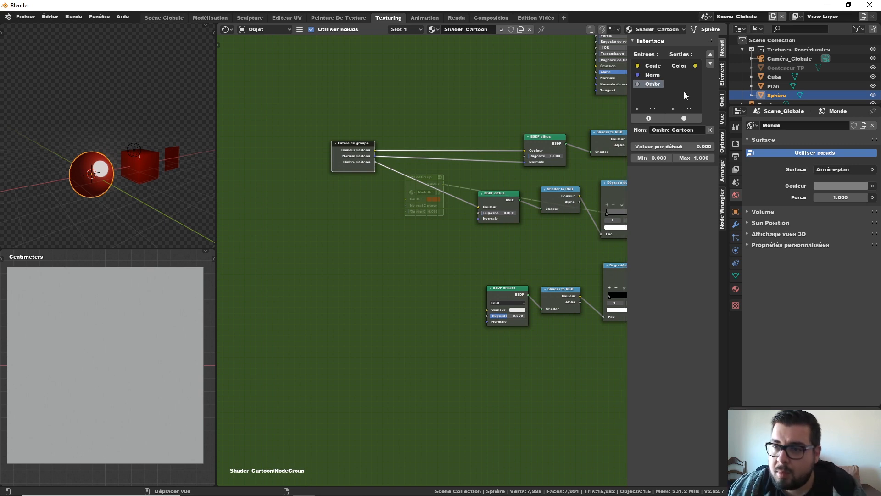
# Expose the second Diffuse BSDF's Normale socket on the group input and rename that input to "Normal Ombres"
pyautogui.moveTo(549, 197); pyautogui.dragTo(541, 199, button='middle')
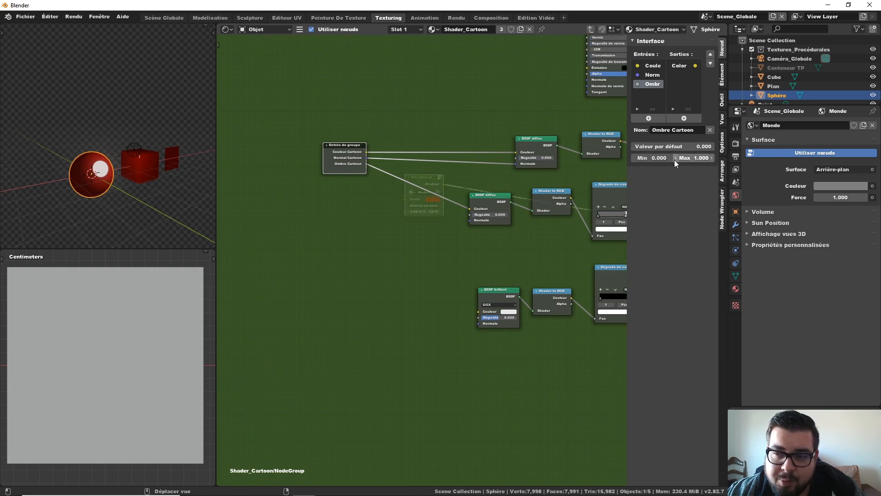
pyautogui.moveTo(457, 216)
pyautogui.mouseDown(button='middle')
pyautogui.moveTo(440, 202)
pyautogui.moveTo(448, 204)
pyautogui.mouseUp(button='middle')
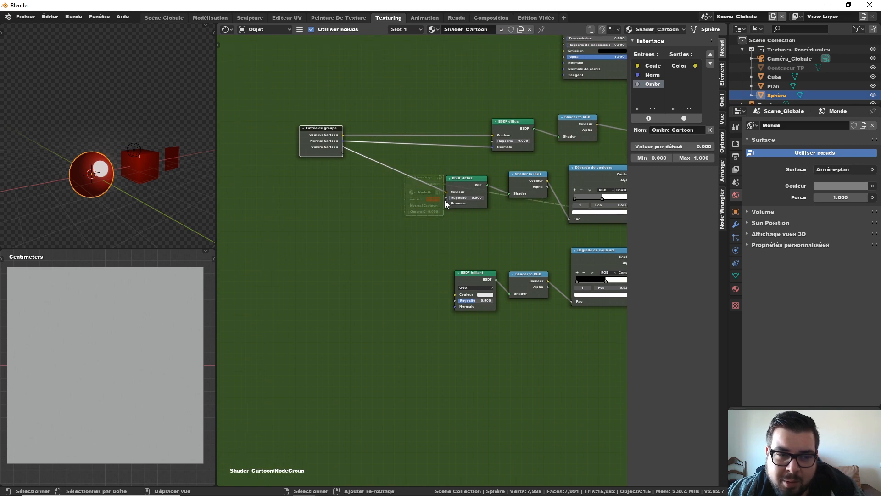
pyautogui.moveTo(448, 203); pyautogui.dragTo(343, 152)
pyautogui.click(649, 93)
pyautogui.click(690, 130)
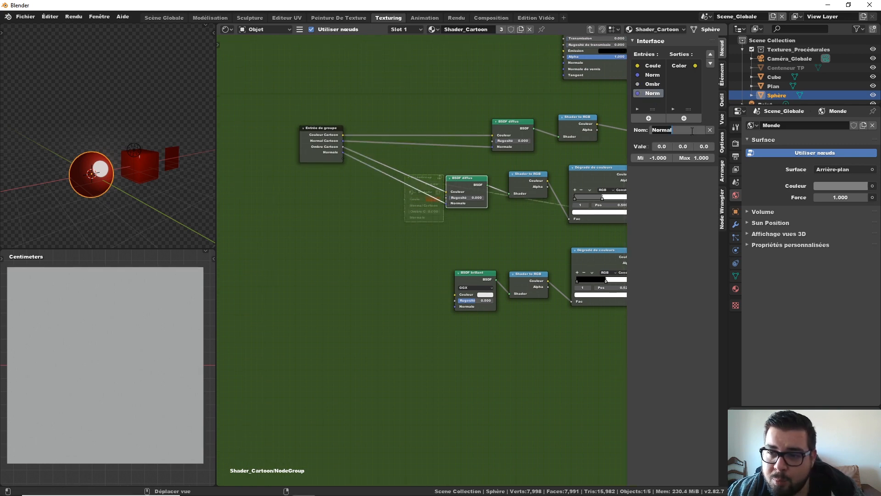
pyautogui.write('Ombres')
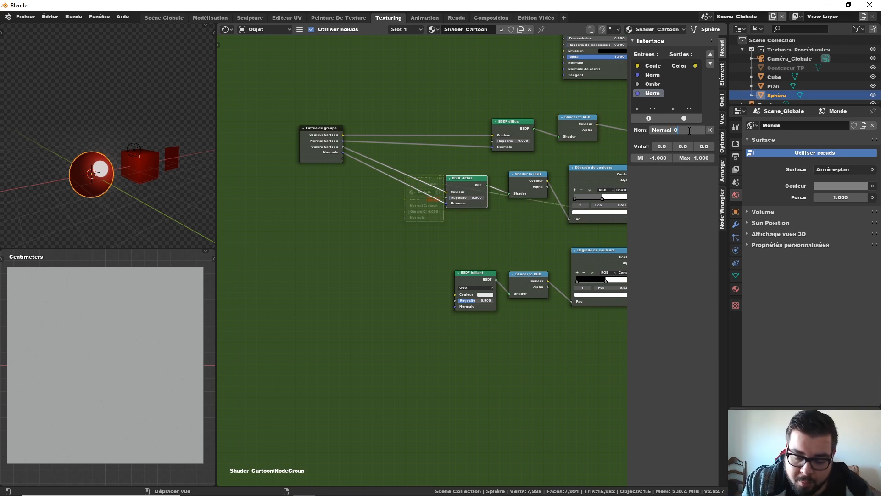
pyautogui.press('Return')
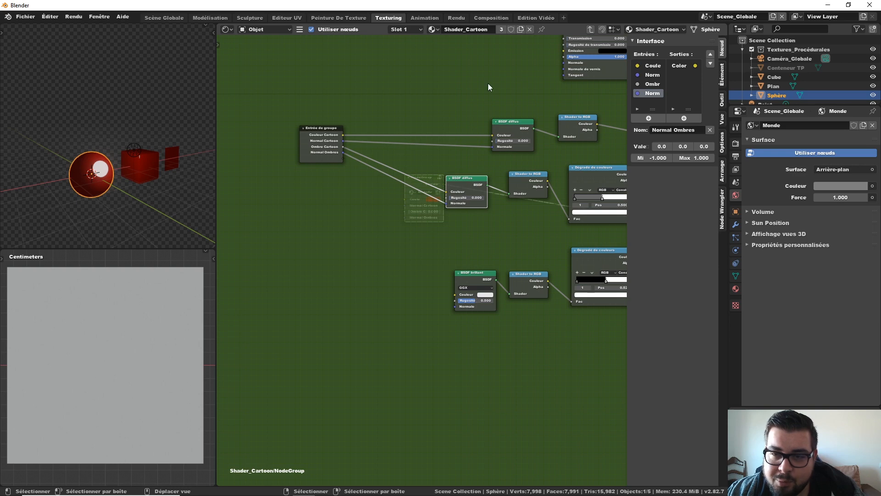
# Create a group input from the Principled BSDF's Rugosité de vernis socket and reroute it to the Glossy BSDF's Couleur socket
pyautogui.keyDown('shift'); pyautogui.scroll(1, 543, 107); pyautogui.keyUp('shift')
pyautogui.keyDown('shift'); pyautogui.scroll(1, 543, 108); pyautogui.keyUp('shift')
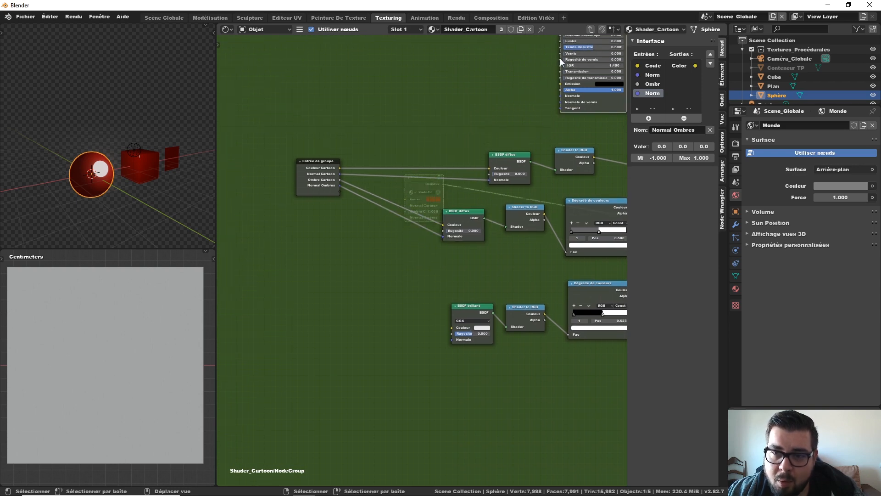
pyautogui.moveTo(560, 59); pyautogui.dragTo(339, 191)
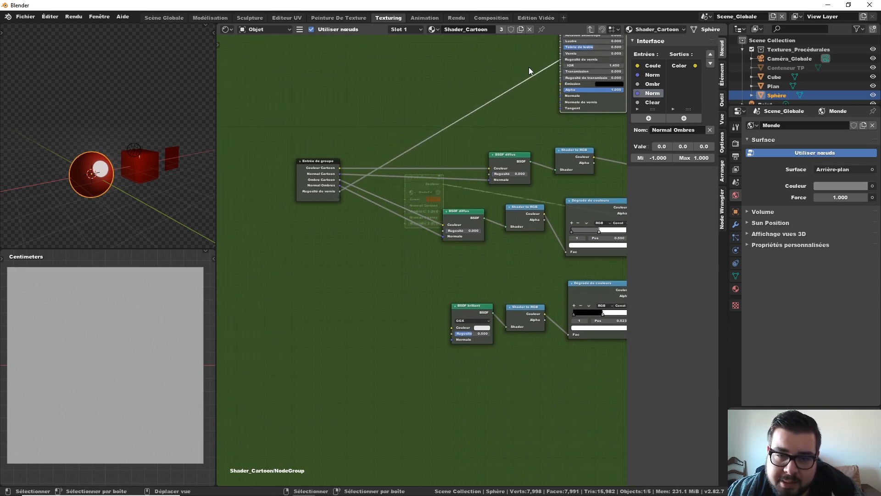
pyautogui.moveTo(562, 63); pyautogui.dragTo(508, 152)
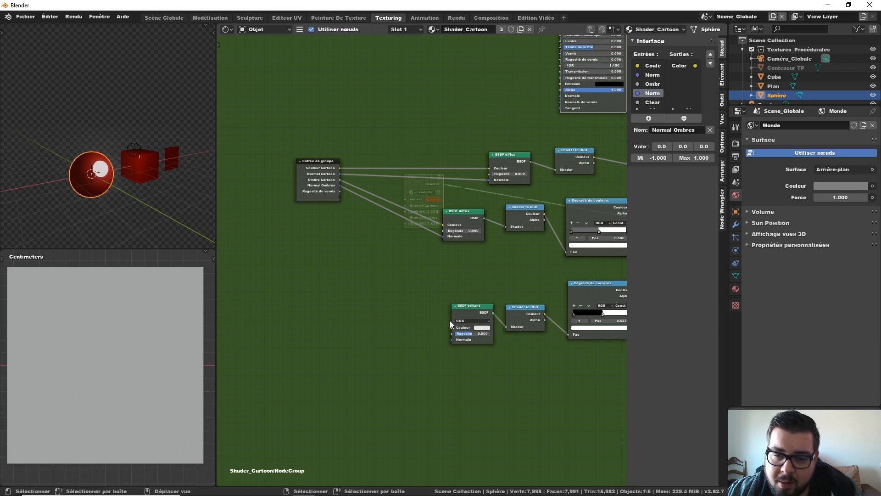
pyautogui.moveTo(451, 327); pyautogui.dragTo(377, 223)
pyautogui.moveTo(341, 198); pyautogui.dragTo(339, 191)
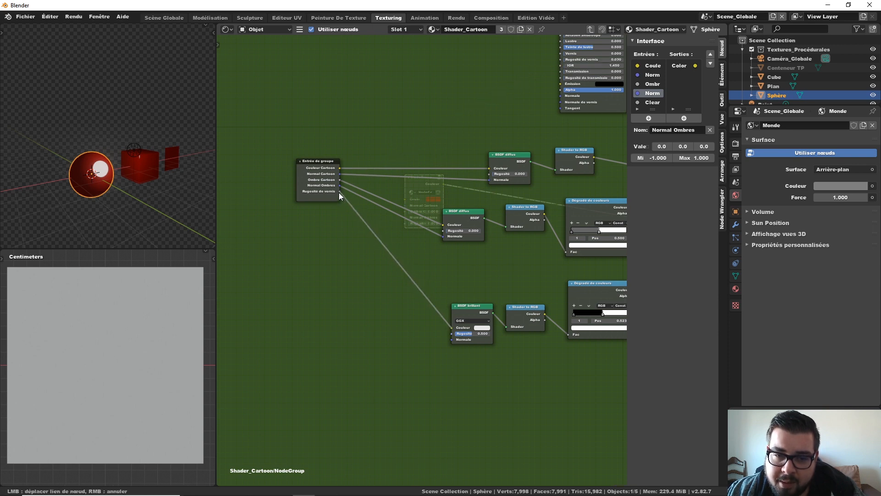
# Rename the Clearcoat Roughness group input to "Brillance Cartoon"
pyautogui.click(653, 102)
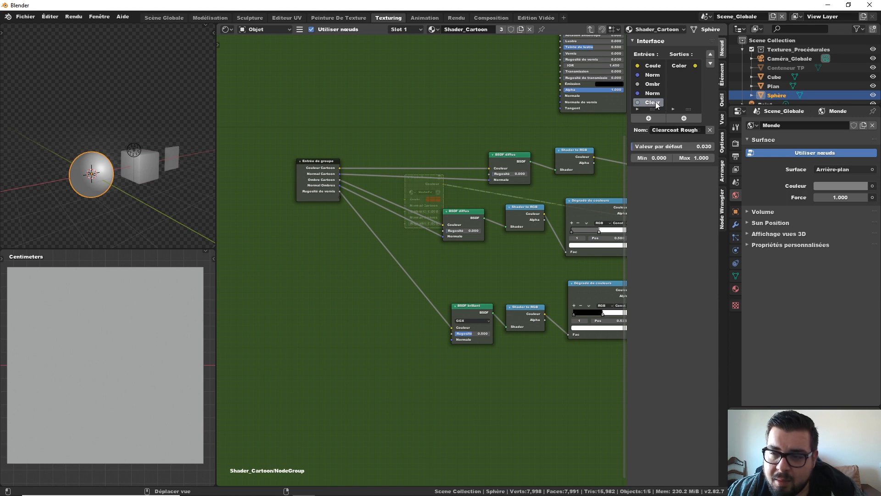
pyautogui.click(697, 130)
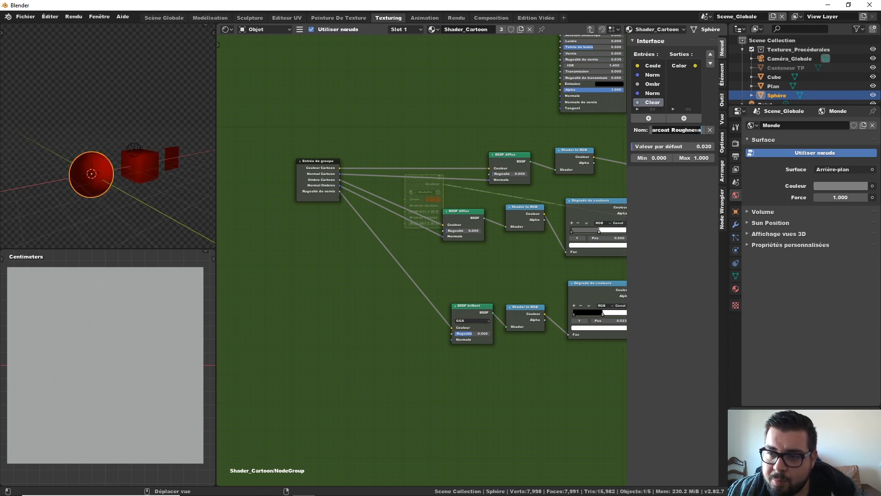
pyautogui.write('Br')
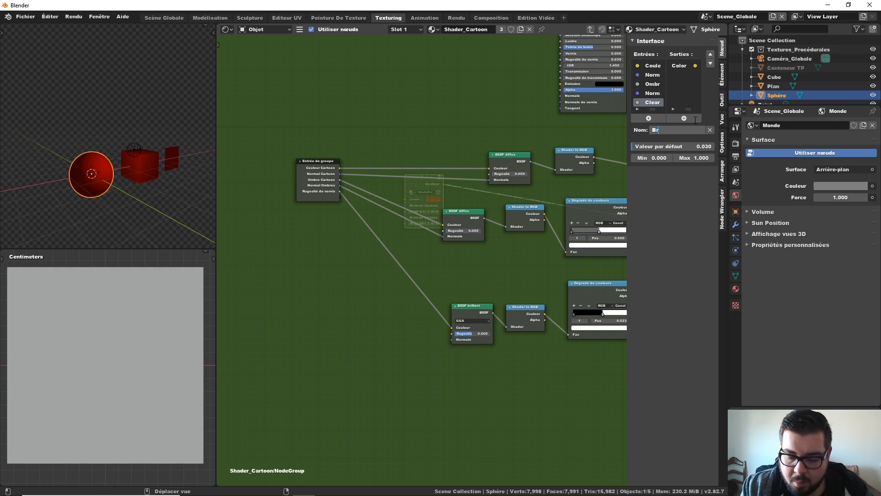
pyautogui.write('illance C')
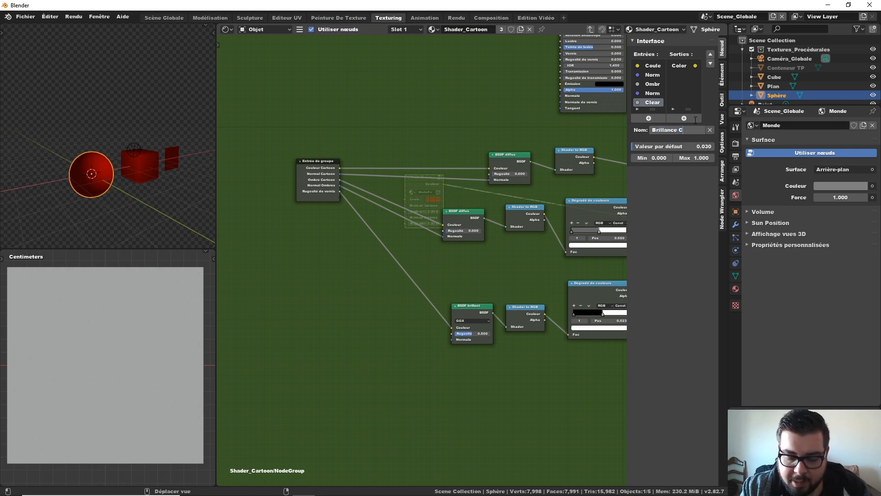
pyautogui.write('artoon')
pyautogui.press('Return')
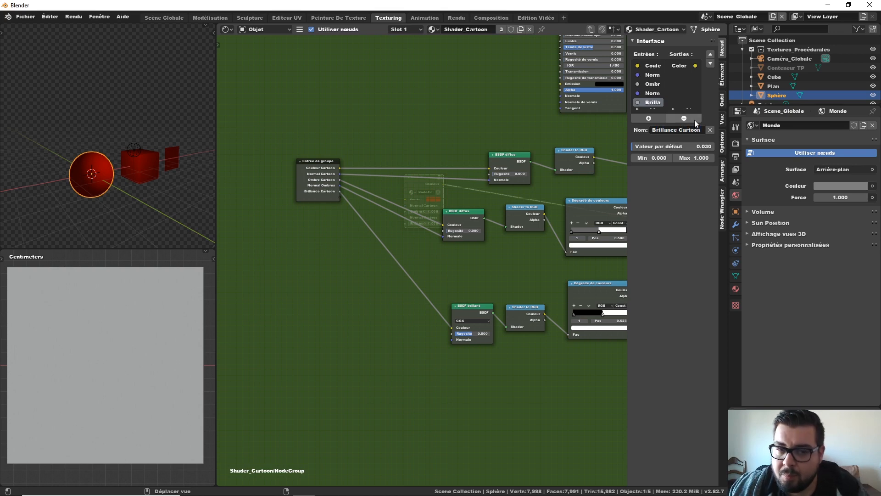
# Expose the Glossy BSDF's Normale socket on the group input and rename that input to "Normal Brillance"
pyautogui.moveTo(453, 340); pyautogui.dragTo(340, 197)
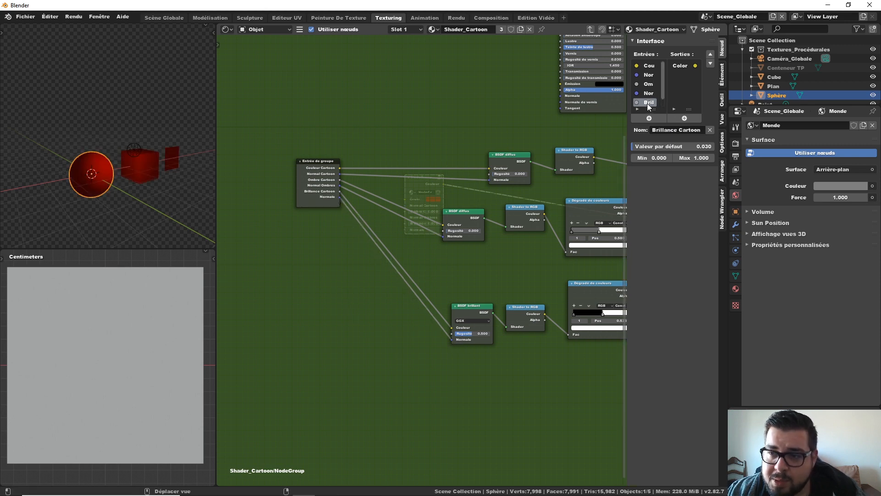
pyautogui.scroll(-1, 656, 98)
pyautogui.click(655, 101)
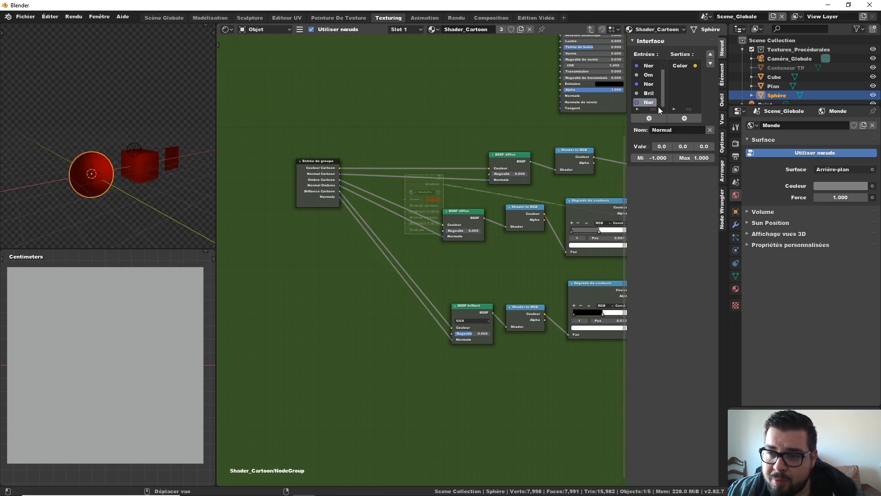
pyautogui.doubleClick(675, 130)
pyautogui.write('Brillance')
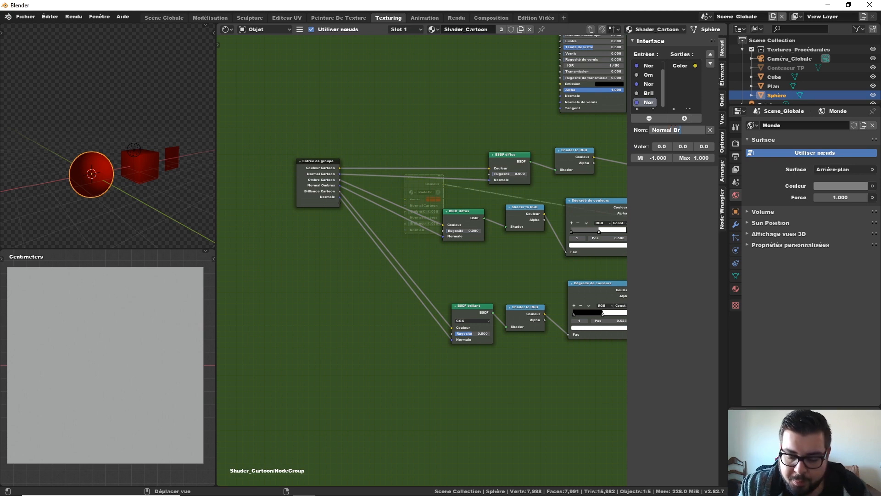
pyautogui.press('Return')
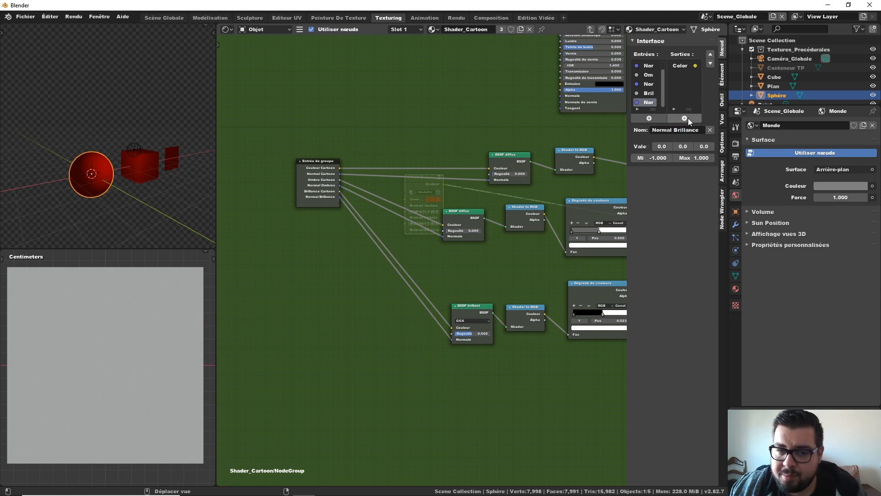
# Rearrange the group's layout by lowering the group input node and moving the Principled BSDF and its Shader to RGB node up and to the left
pyautogui.moveTo(515, 227); pyautogui.dragTo(476, 227, button='middle')
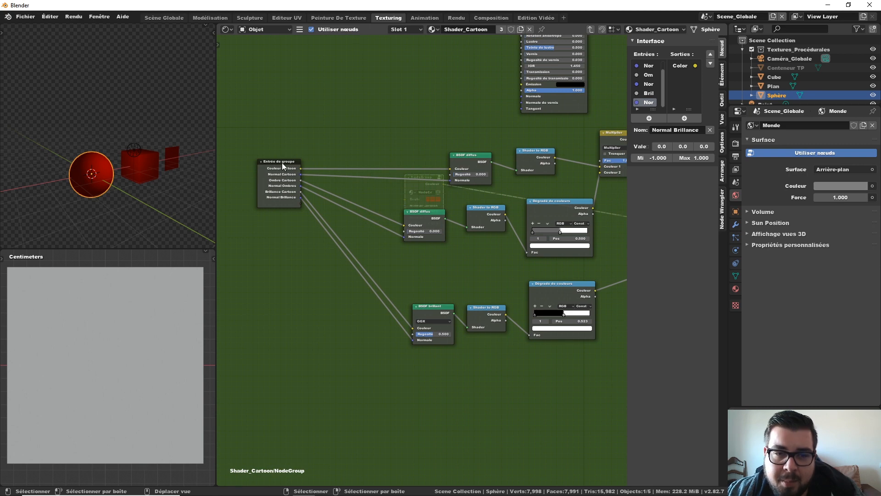
pyautogui.moveTo(282, 163); pyautogui.dragTo(274, 197)
pyautogui.moveTo(407, 241); pyautogui.dragTo(354, 234, button='middle')
pyautogui.scroll(-2, 402, 226)
pyautogui.keyDown('shift'); pyautogui.moveTo(494, 215); pyautogui.dragTo(461, 215, button='middle'); pyautogui.keyUp('shift')
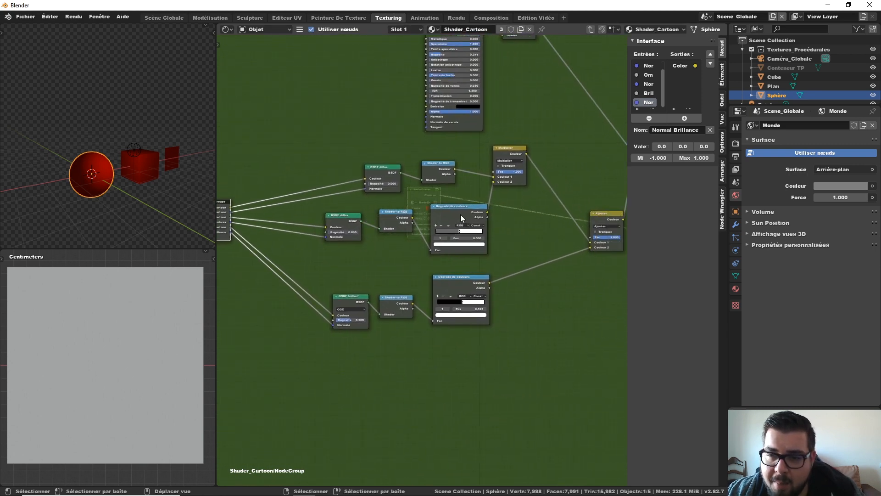
pyautogui.scroll(-4, 460, 215)
pyautogui.moveTo(449, 65); pyautogui.dragTo(383, 42)
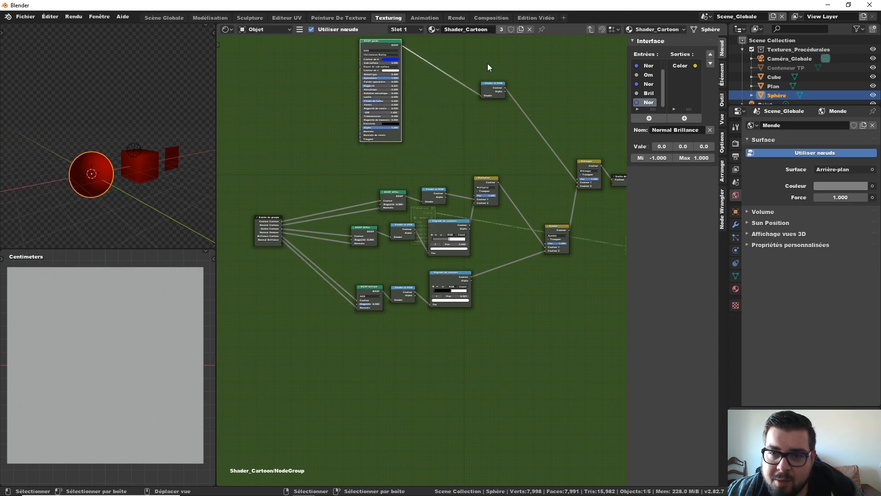
pyautogui.moveTo(493, 85); pyautogui.dragTo(456, 64)
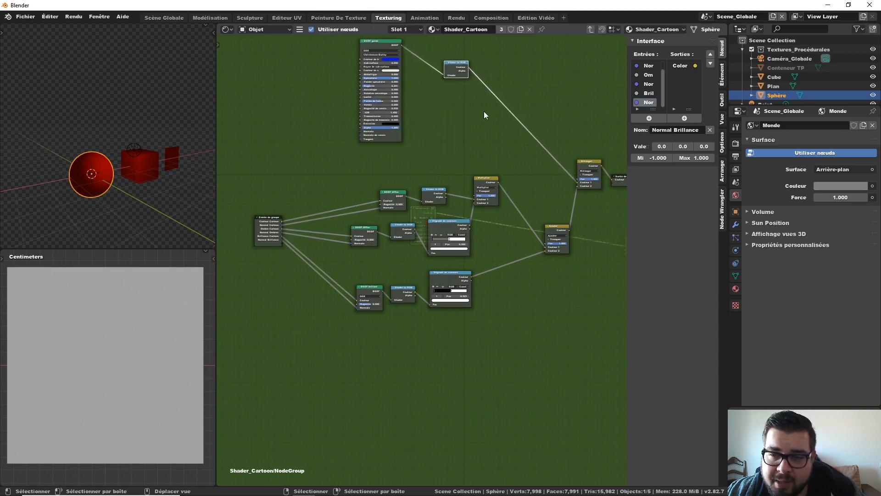
pyautogui.keyDown('shift'); pyautogui.moveTo(514, 115); pyautogui.dragTo(531, 118, button='middle'); pyautogui.keyUp('shift')
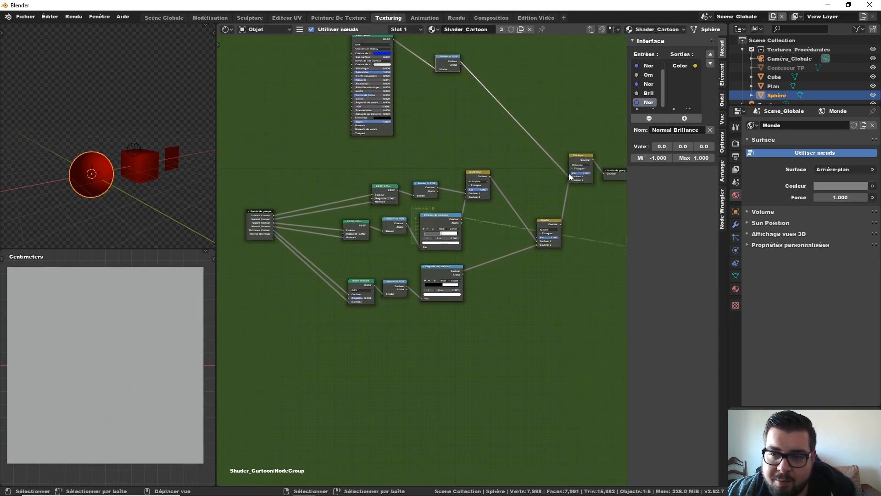
# Expose the final Mélanger node's Fac socket as a new input on the group input node
pyautogui.keyDown('shift'); pyautogui.moveTo(432, 170); pyautogui.dragTo(459, 164, button='middle'); pyautogui.keyUp('shift')
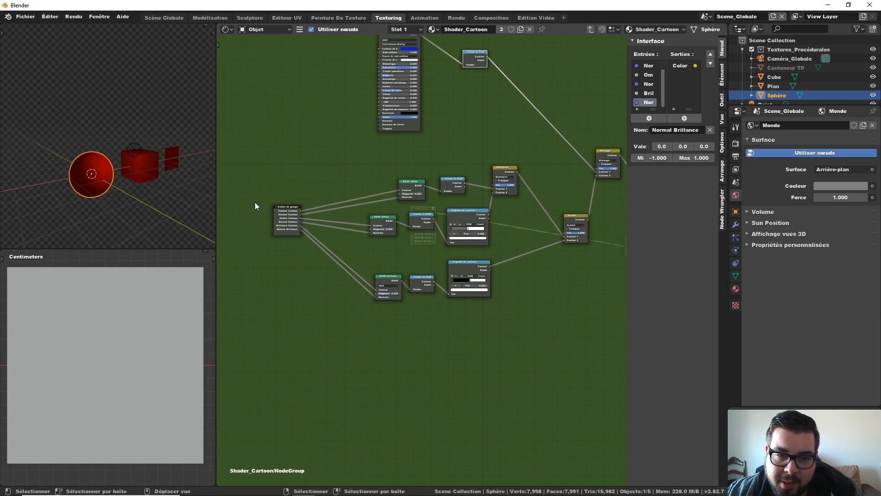
pyautogui.click(278, 206)
pyautogui.click(274, 192)
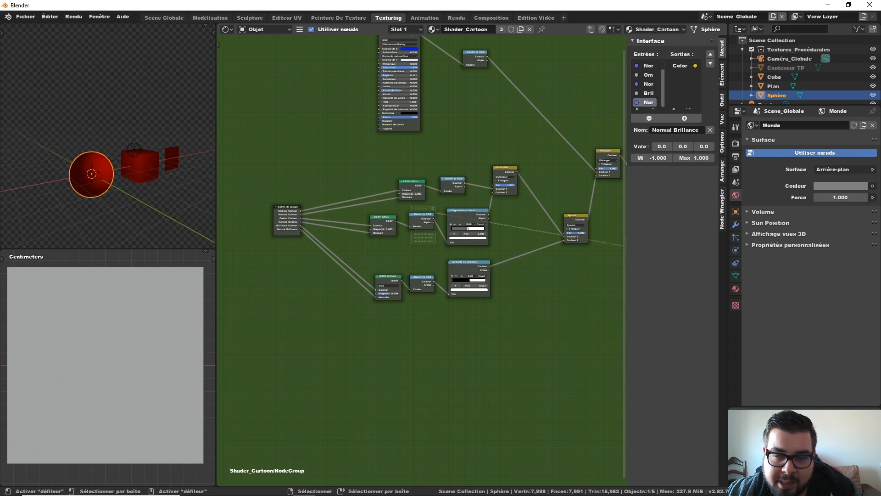
pyautogui.moveTo(614, 169); pyautogui.dragTo(300, 232)
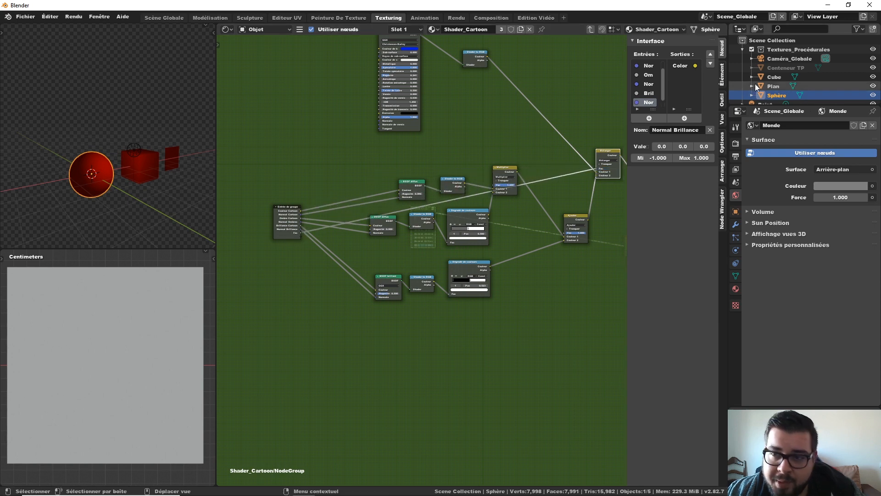
# Rename the Fac group input to "Réaliste ou Cartoon ?"
pyautogui.click(649, 103)
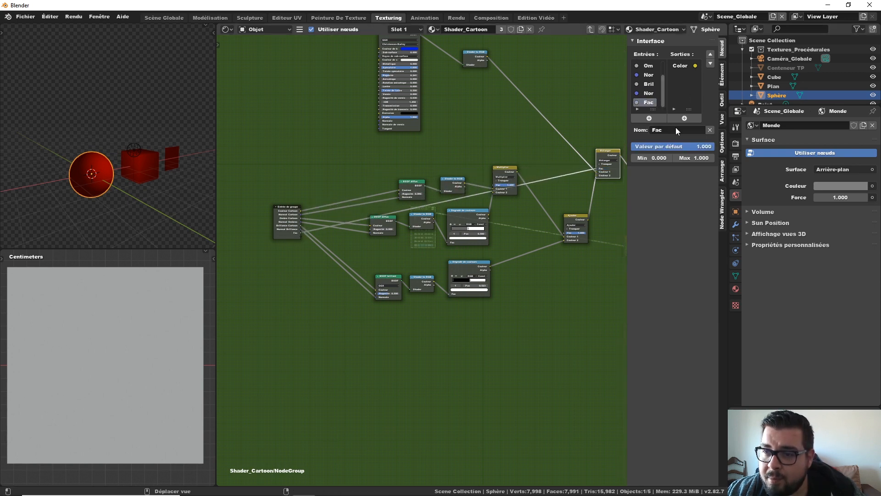
pyautogui.click(676, 128)
pyautogui.write('Réla')
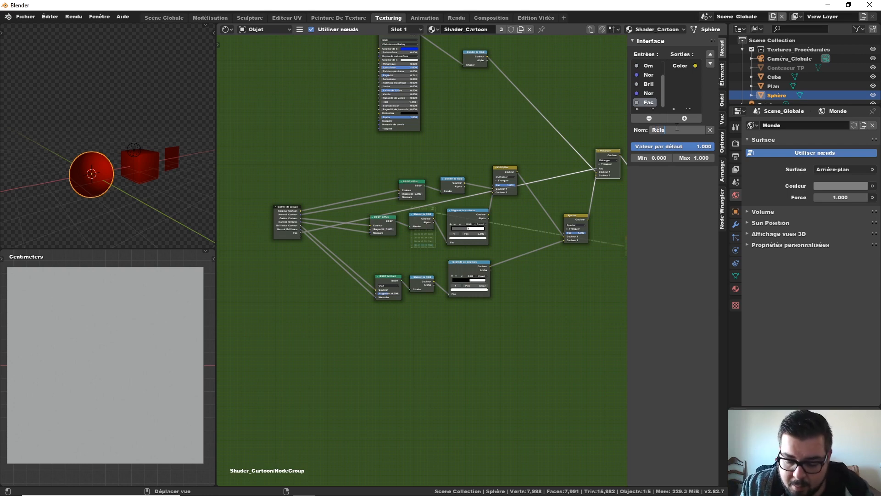
pyautogui.write('ise')
pyautogui.press('BackSpace')
pyautogui.press('BackSpace')
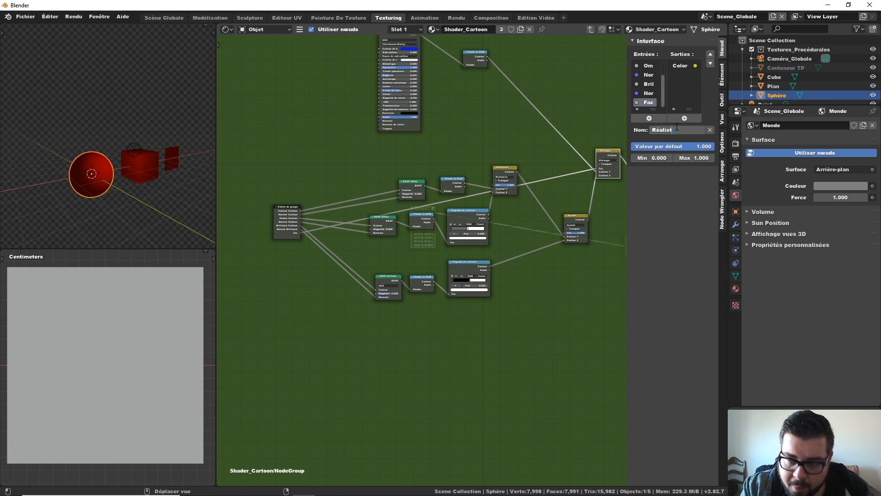
pyautogui.write('e ou')
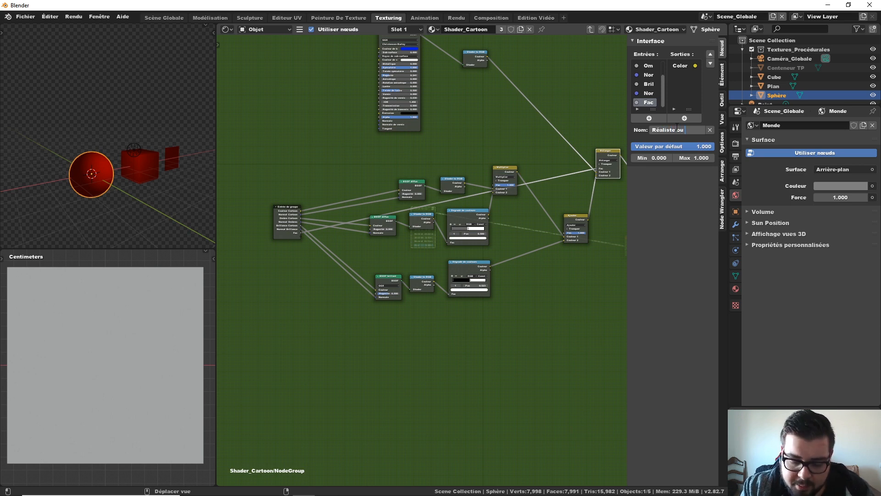
pyautogui.write(' Cartoon')
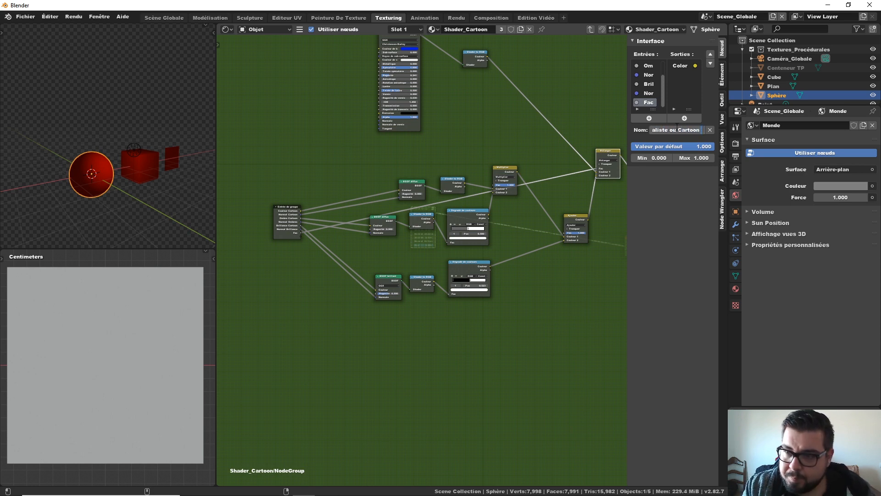
pyautogui.press('Return')
# Widen the group input node to make room for the full names of its sockets
pyautogui.scroll(2, 276, 222)
pyautogui.moveTo(275, 222); pyautogui.dragTo(354, 196, button='middle')
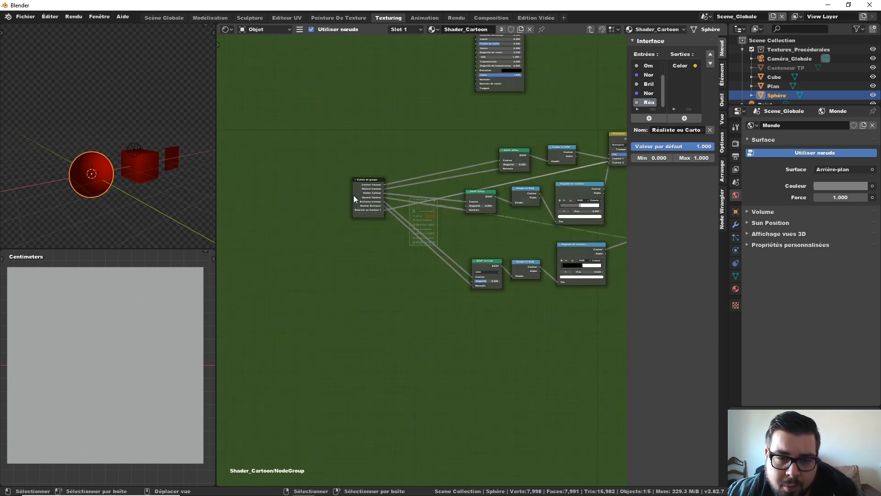
pyautogui.moveTo(353, 195); pyautogui.dragTo(341, 199)
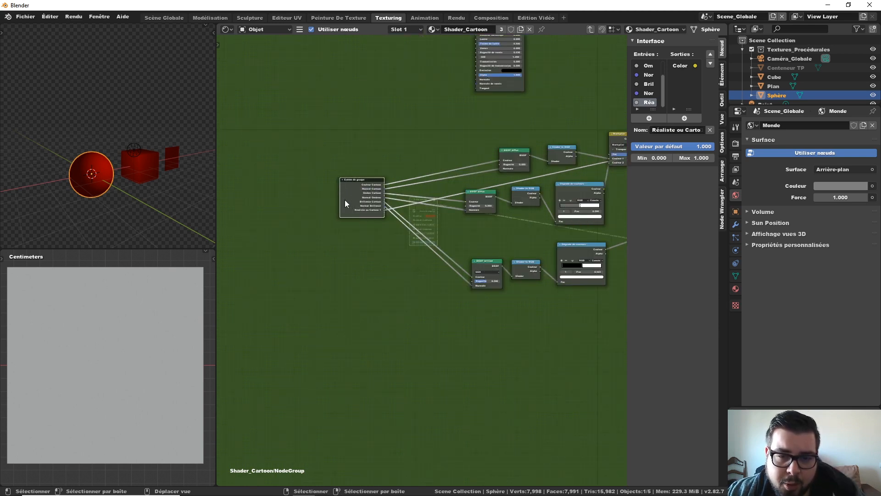
# Examine the links from the group input through the toon branches to the Mélanger node, and the shaded objects in the 3D view
pyautogui.scroll(3, 361, 214)
pyautogui.moveTo(519, 216); pyautogui.dragTo(472, 214, button='middle')
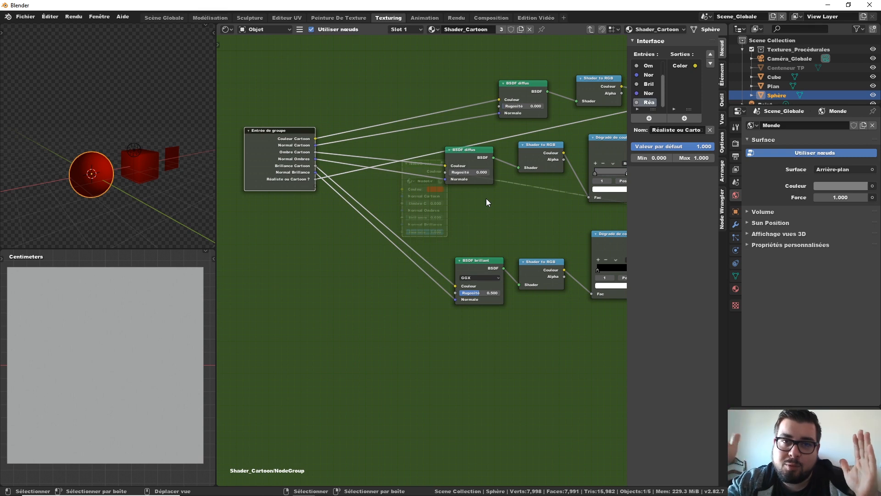
pyautogui.moveTo(486, 198); pyautogui.dragTo(344, 208, button='middle')
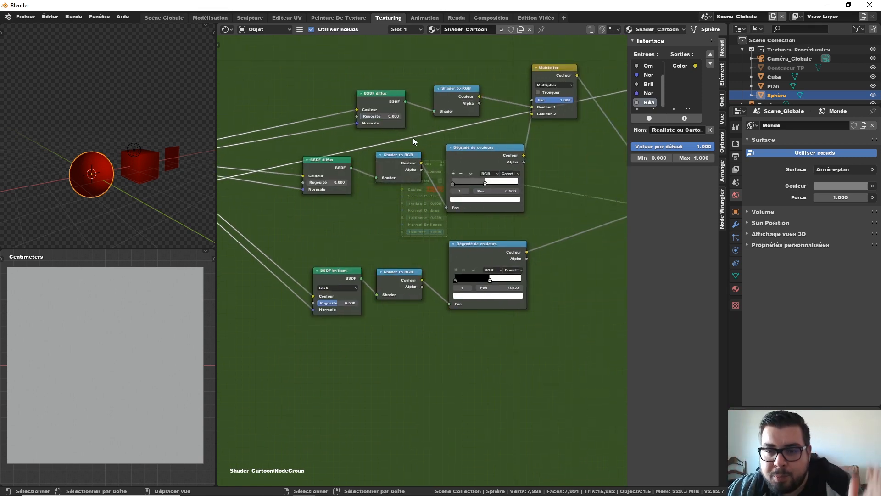
pyautogui.scroll(-1, 527, 180)
pyautogui.moveTo(542, 176); pyautogui.dragTo(464, 188, button='middle')
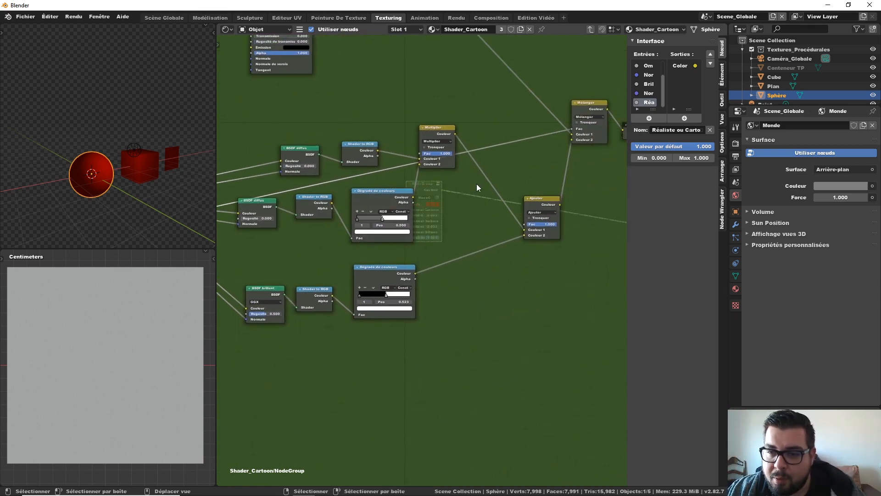
pyautogui.scroll(-1, 476, 183)
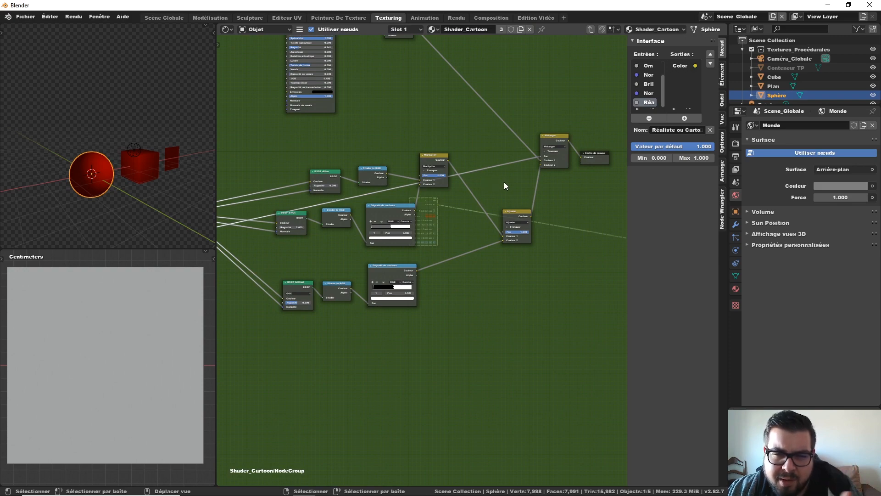
pyautogui.moveTo(516, 184); pyautogui.dragTo(552, 159, button='middle')
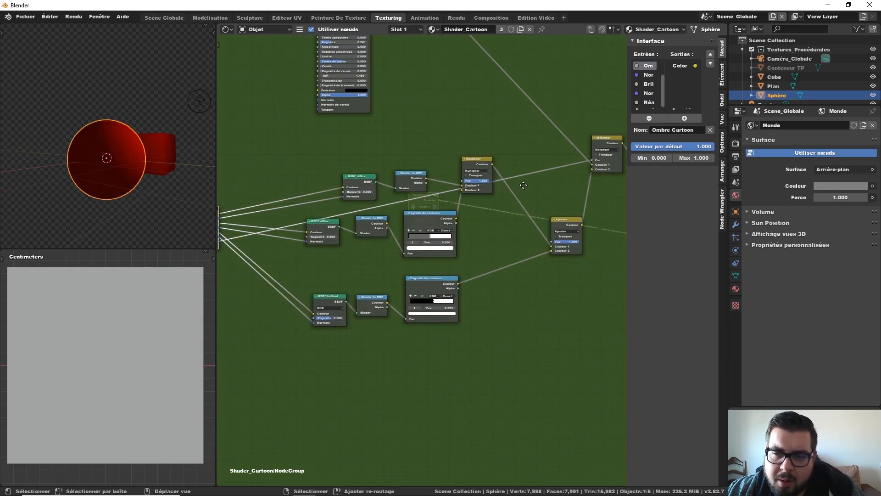
pyautogui.moveTo(523, 185); pyautogui.dragTo(519, 187, button='middle')
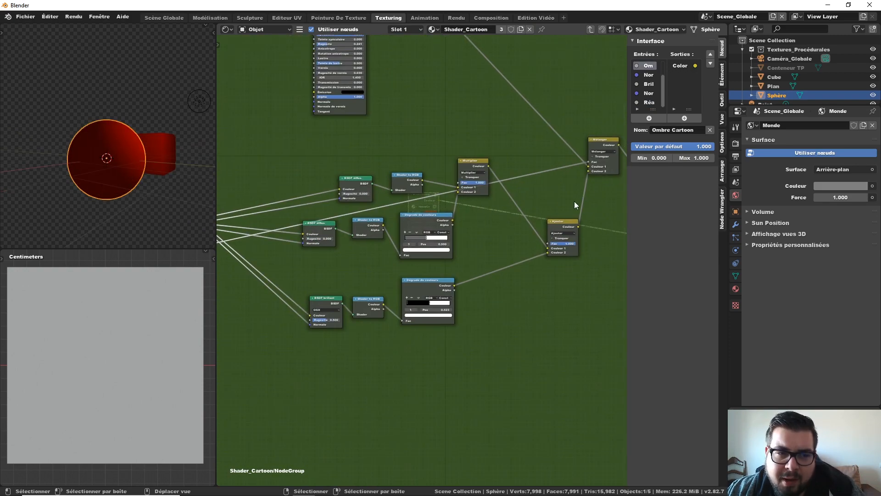
pyautogui.moveTo(118, 155); pyautogui.dragTo(104, 158, button='middle')
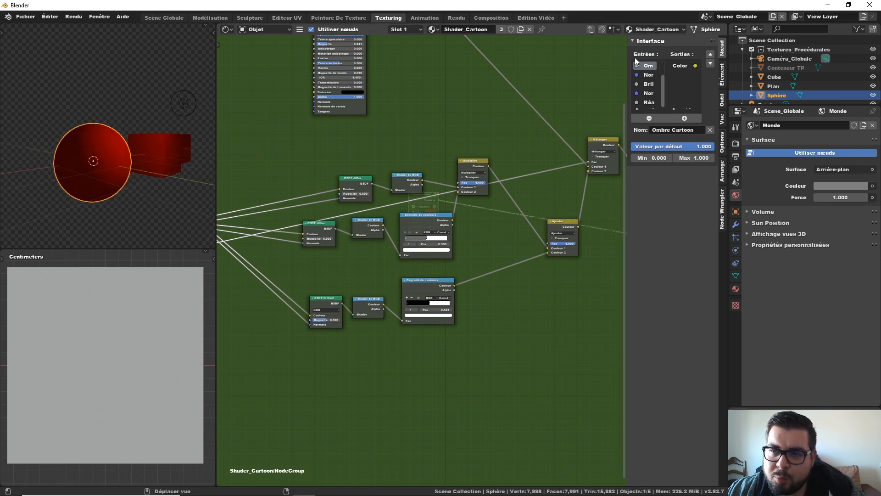
# Select the Ombre Cartoon input in the group interface and widen the sidebar to make room for the full input names
pyautogui.click(654, 67)
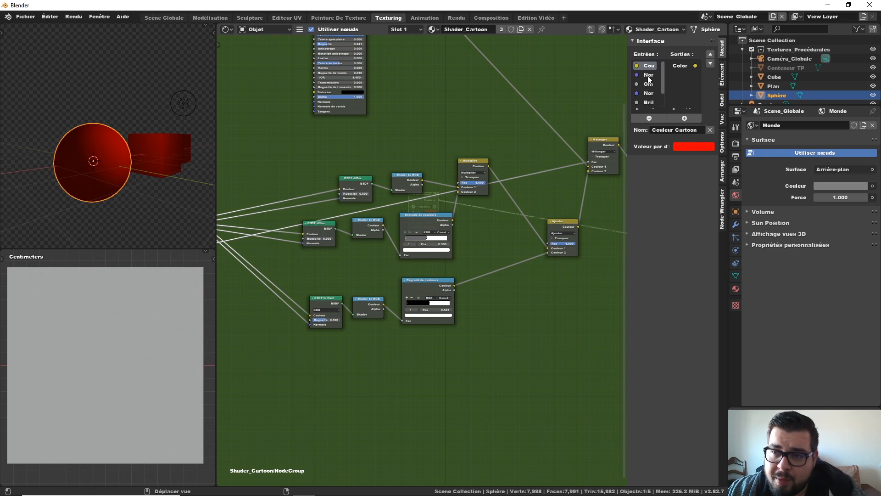
pyautogui.click(648, 76)
pyautogui.click(646, 85)
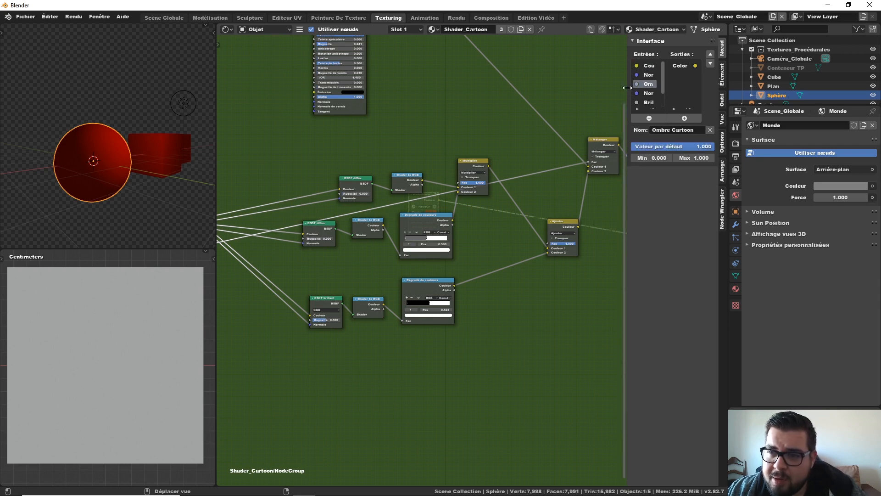
pyautogui.moveTo(626, 88); pyautogui.dragTo(539, 90)
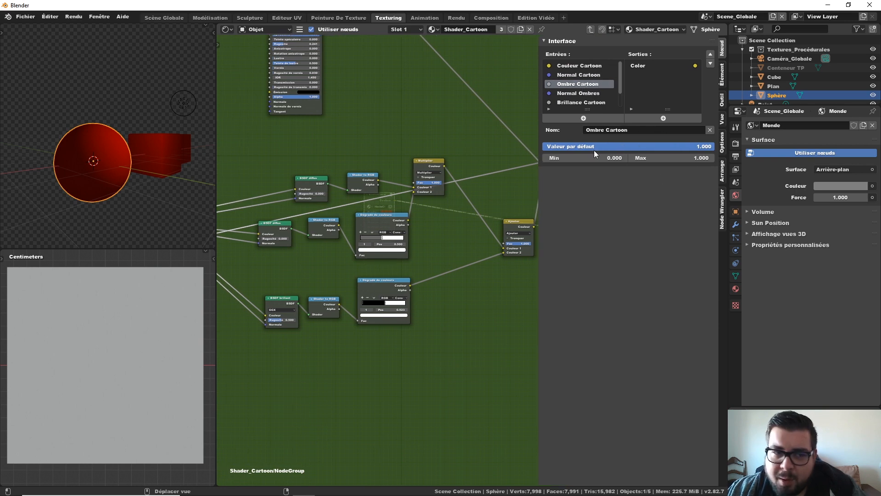
# Inspect the group input links and check the Couleur value of the second Diffuse BSDF in HSV
pyautogui.moveTo(285, 170); pyautogui.dragTo(415, 185, button='middle')
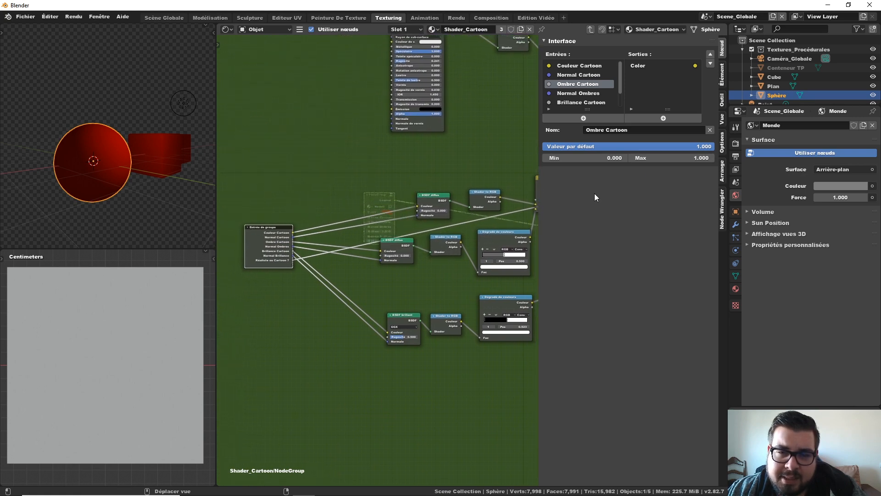
pyautogui.moveTo(404, 215); pyautogui.dragTo(373, 202, button='middle')
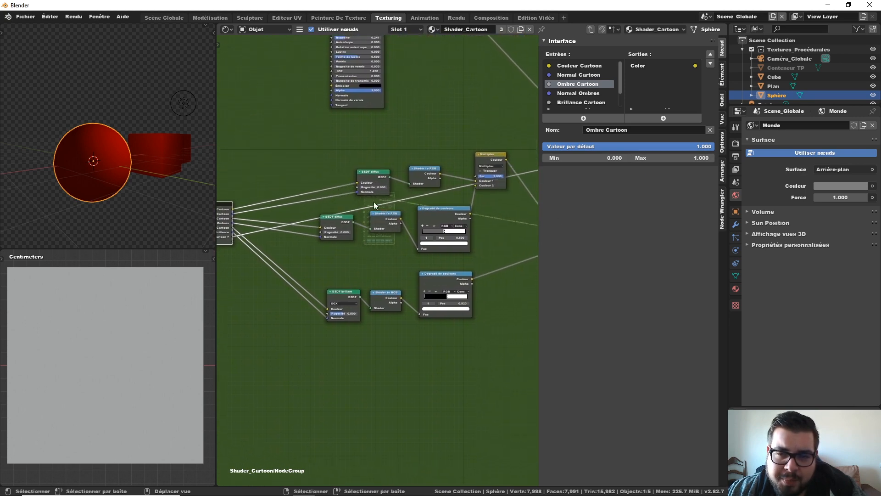
pyautogui.moveTo(293, 217); pyautogui.dragTo(328, 205, button='middle')
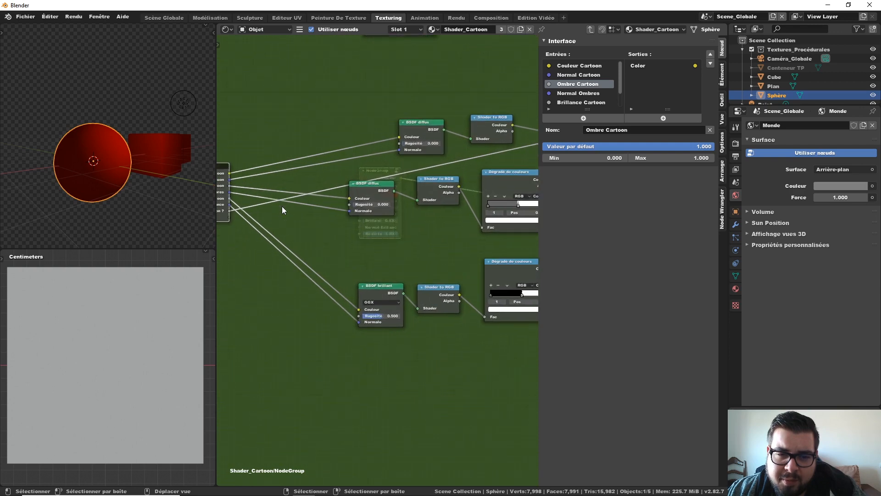
pyautogui.scroll(3, 285, 205)
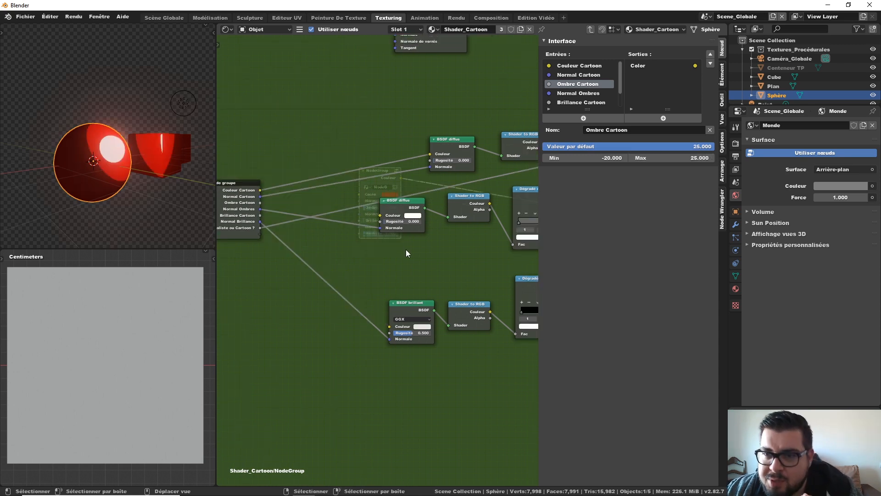
pyautogui.moveTo(409, 253); pyautogui.dragTo(450, 245, button='middle')
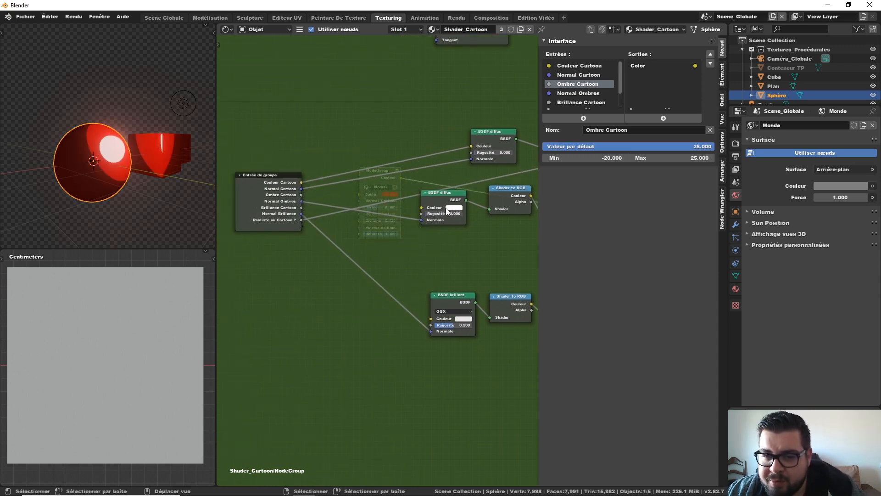
pyautogui.click(455, 208)
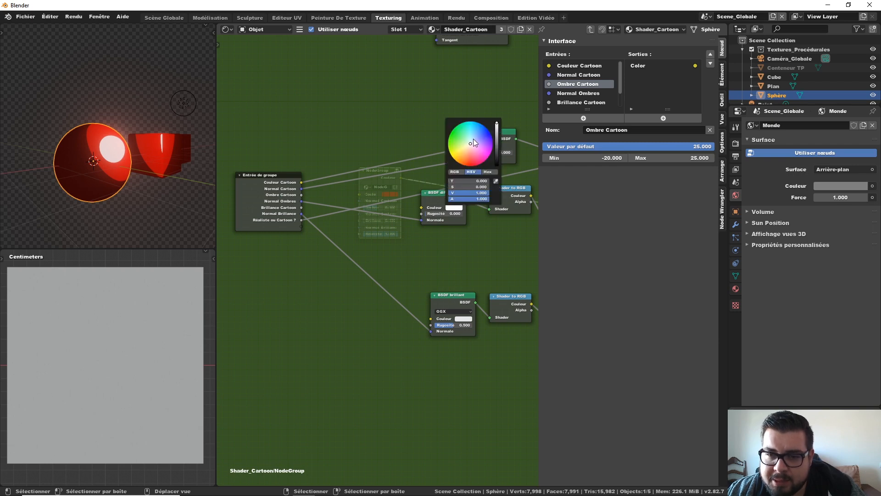
pyautogui.moveTo(473, 138)
pyautogui.mouseDown()
pyautogui.moveTo(474, 166)
pyautogui.moveTo(471, 143)
pyautogui.mouseUp()
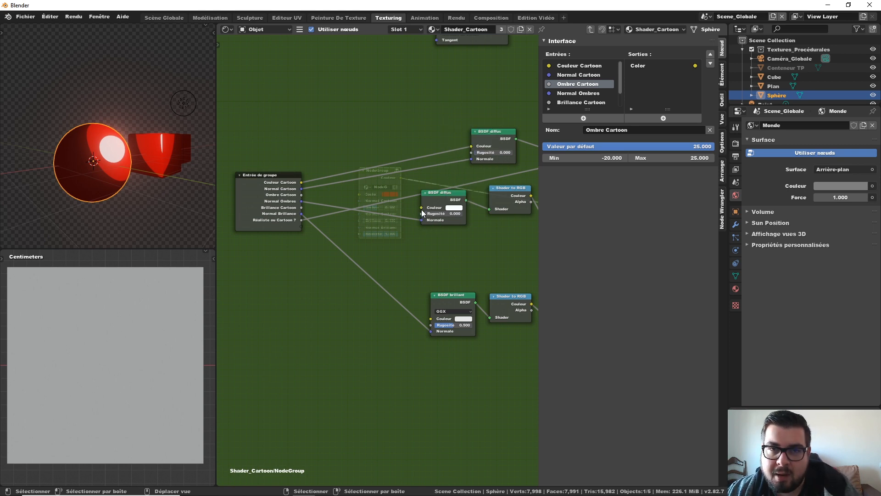
# Check the second Diffuse BSDF's Couleur and set the Glossy BSDF's Couleur to full white
pyautogui.moveTo(456, 238); pyautogui.dragTo(407, 220, button='middle')
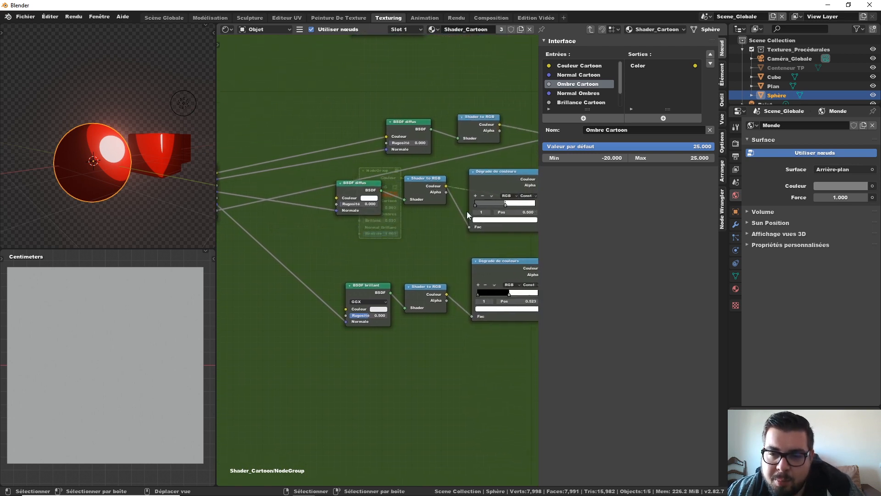
pyautogui.scroll(-2, 467, 211)
pyautogui.click(410, 188)
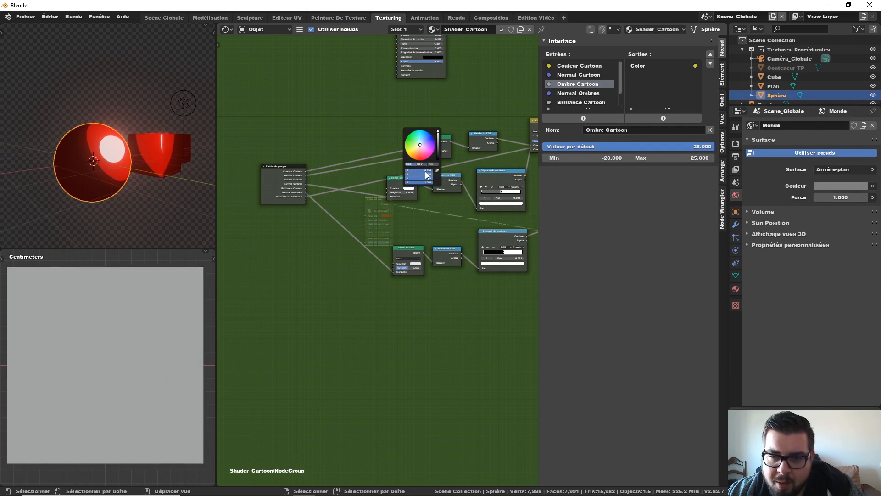
pyautogui.click(416, 264)
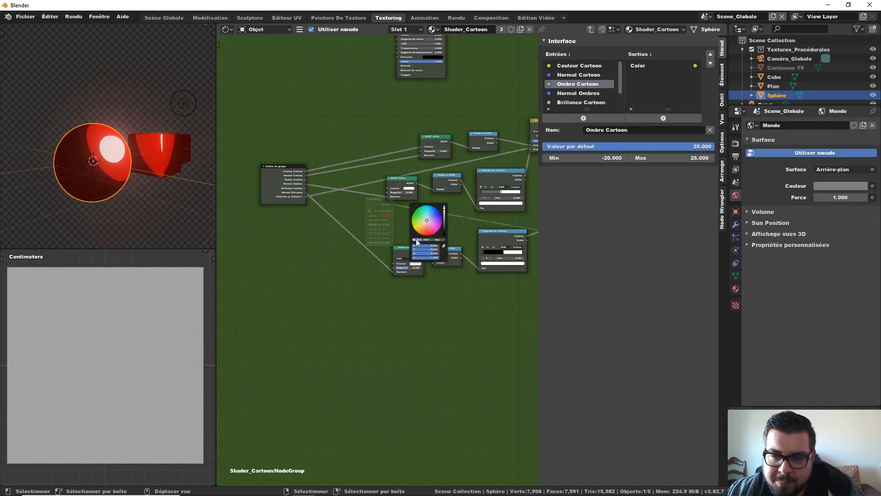
pyautogui.moveTo(423, 246); pyautogui.dragTo(439, 254)
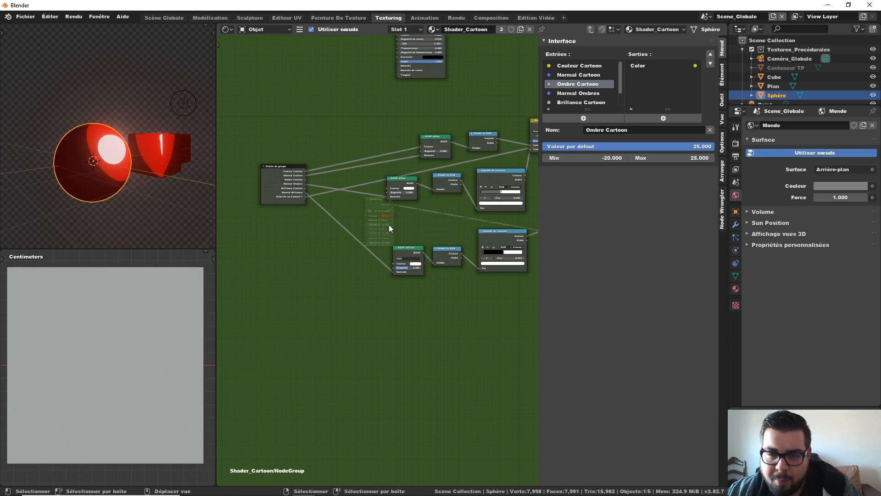
# Add a Math node set to Ajouter between Shader to RGB and the colour ramp in the shadow branch
pyautogui.scroll(1, 390, 237)
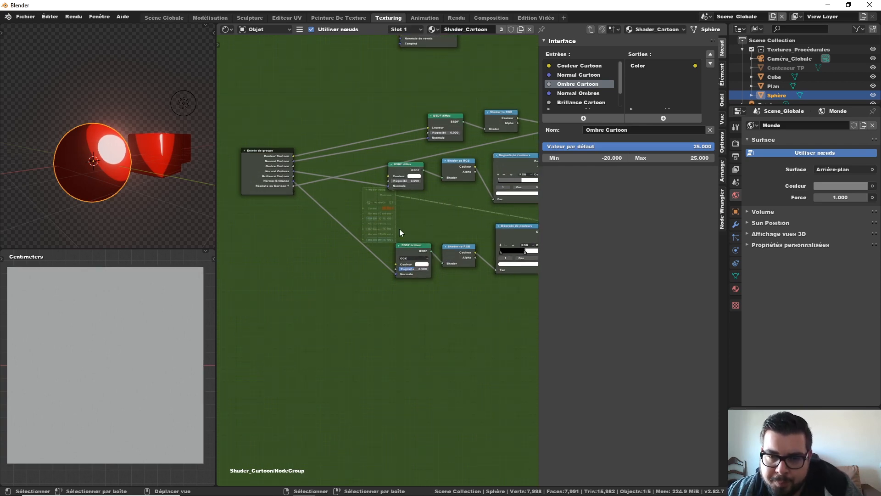
pyautogui.moveTo(427, 218); pyautogui.dragTo(399, 209, button='middle')
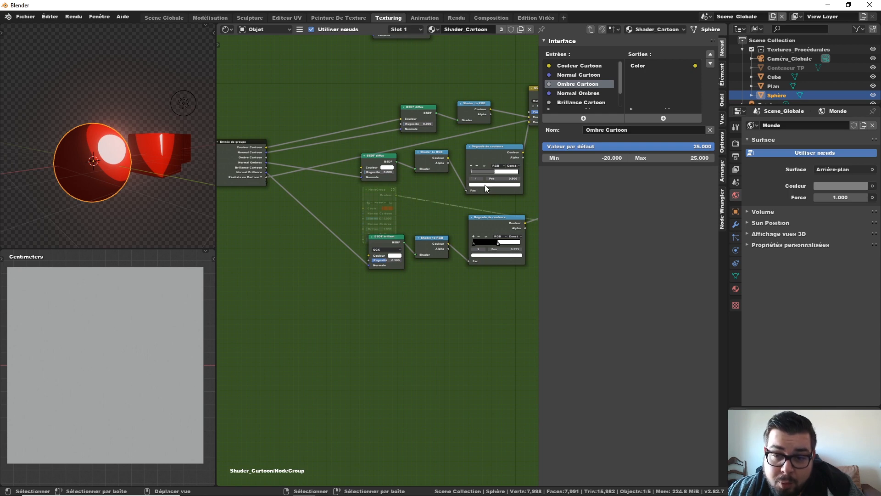
pyautogui.moveTo(484, 184); pyautogui.dragTo(455, 176, button='middle')
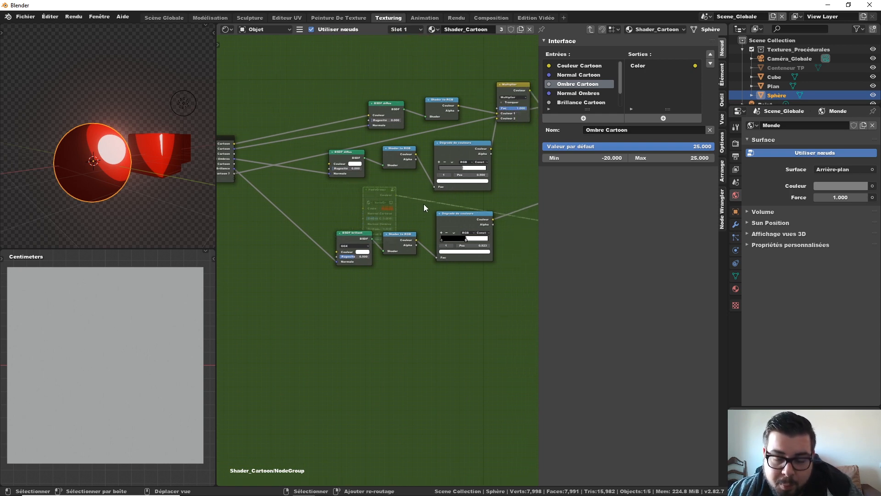
pyautogui.hotkey('shift', 'a')
pyautogui.moveTo(371, 206)
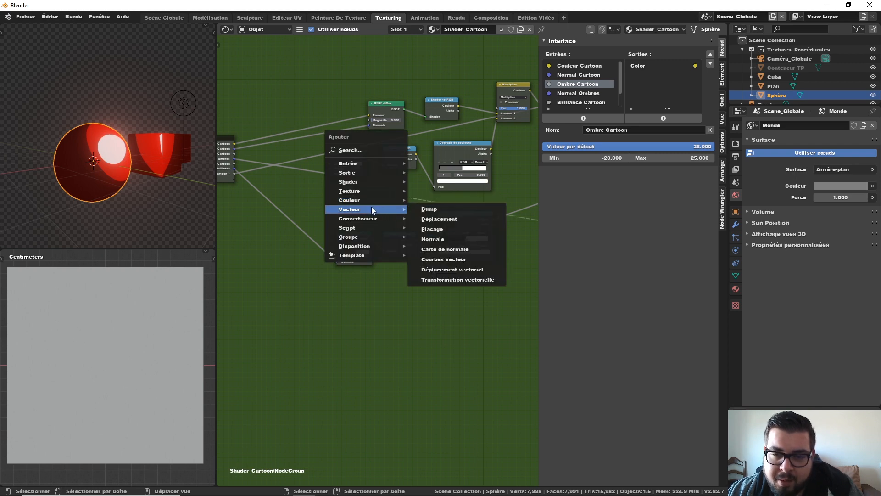
pyautogui.click(440, 278)
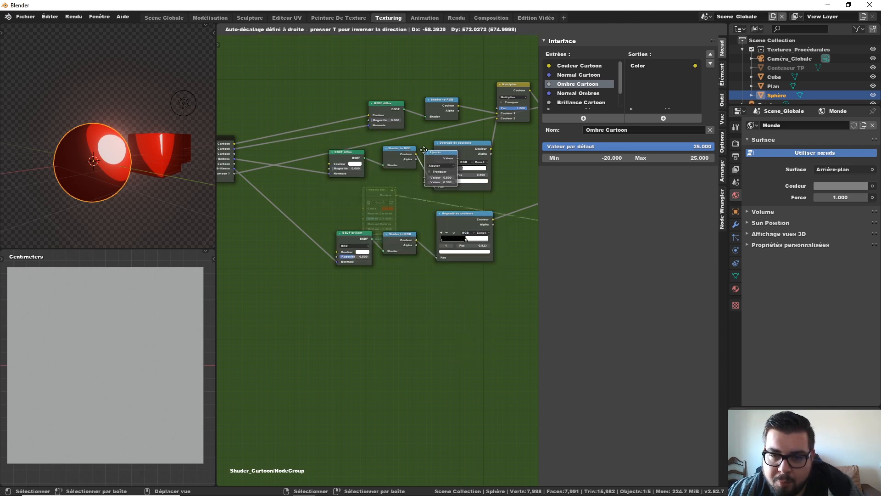
pyautogui.click(424, 150)
# Duplicate the Ajouter node and insert the copy between Shader to RGB and the colour ramp in the gloss branch
pyautogui.moveTo(455, 219); pyautogui.dragTo(463, 197, button='middle')
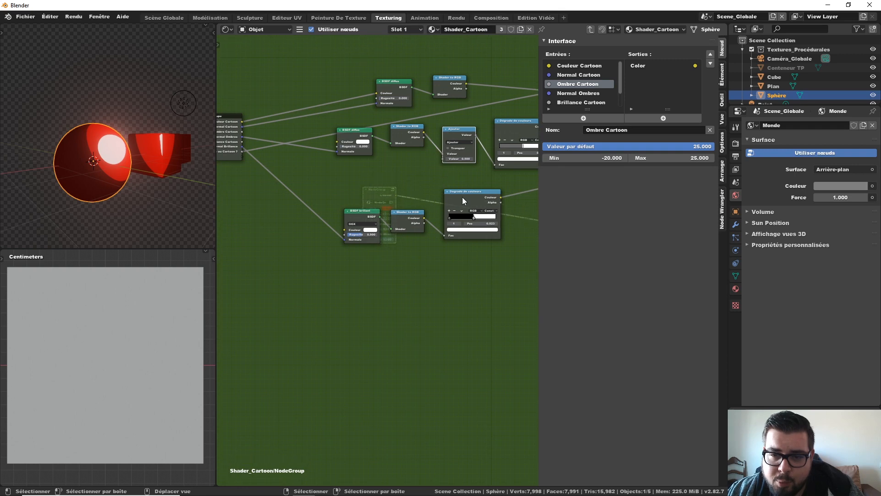
pyautogui.hotkey('shift', 'd')
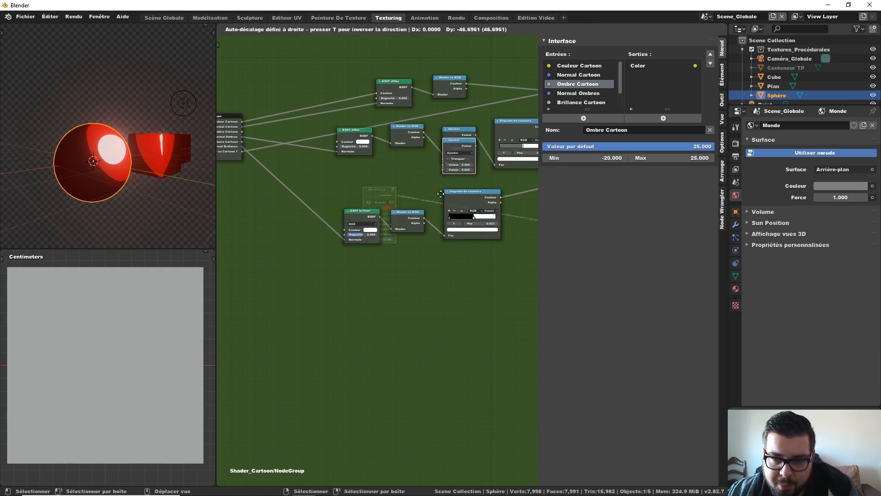
pyautogui.click(443, 252)
pyautogui.moveTo(458, 272); pyautogui.dragTo(415, 265, button='middle')
pyautogui.scroll(5, 417, 252)
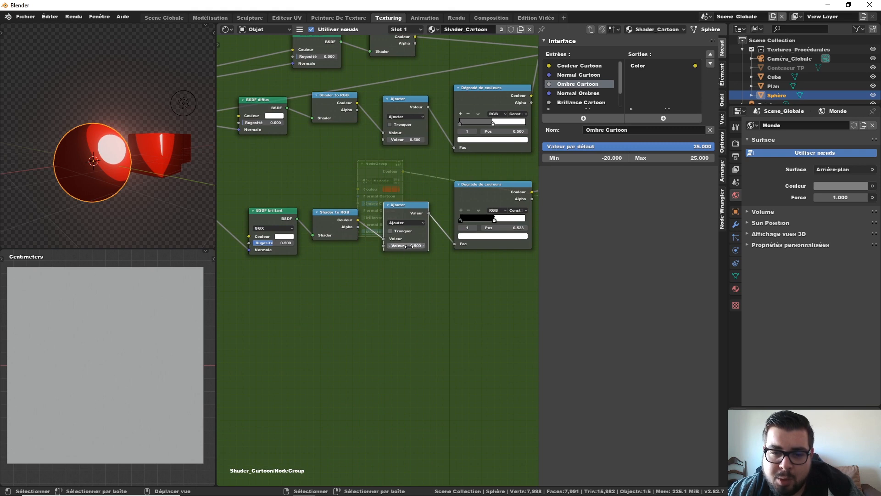
# Test the added Valeur on both Ajouter nodes, using -2 in the shadow branch and about -8 in the gloss branch
pyautogui.moveTo(409, 246); pyautogui.dragTo(405, 247)
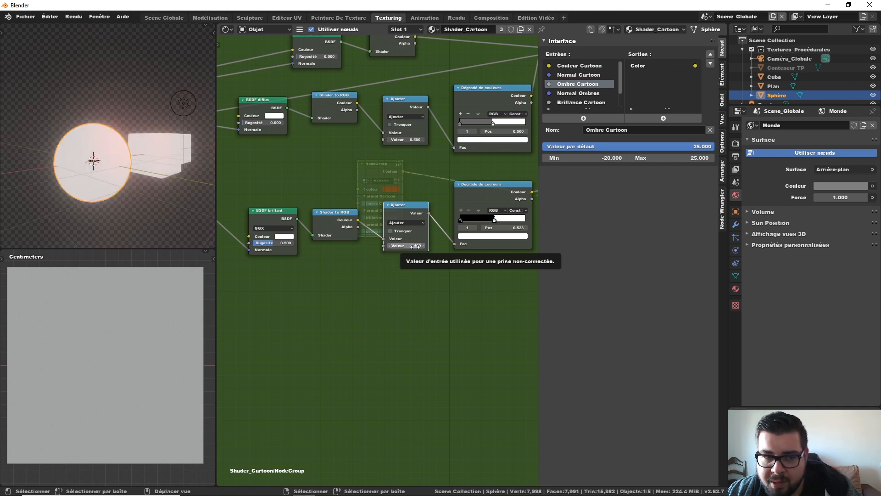
pyautogui.moveTo(406, 245); pyautogui.dragTo(395, 245)
pyautogui.moveTo(407, 143); pyautogui.dragTo(367, 140)
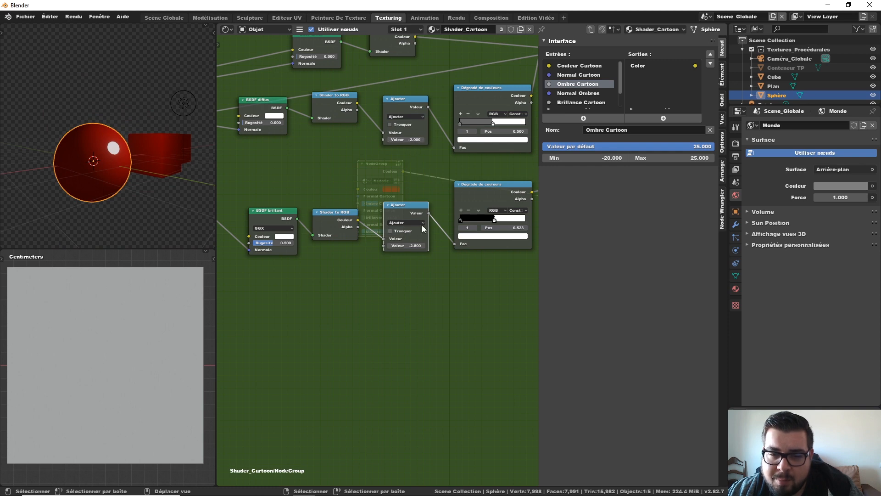
pyautogui.moveTo(418, 245); pyautogui.dragTo(407, 261)
# Link the Ombre Cartoon and Brillance Cartoon group inputs to the second Valeur of the shadow and gloss Ajouter nodes respectively
pyautogui.moveTo(412, 188); pyautogui.dragTo(458, 203, button='middle')
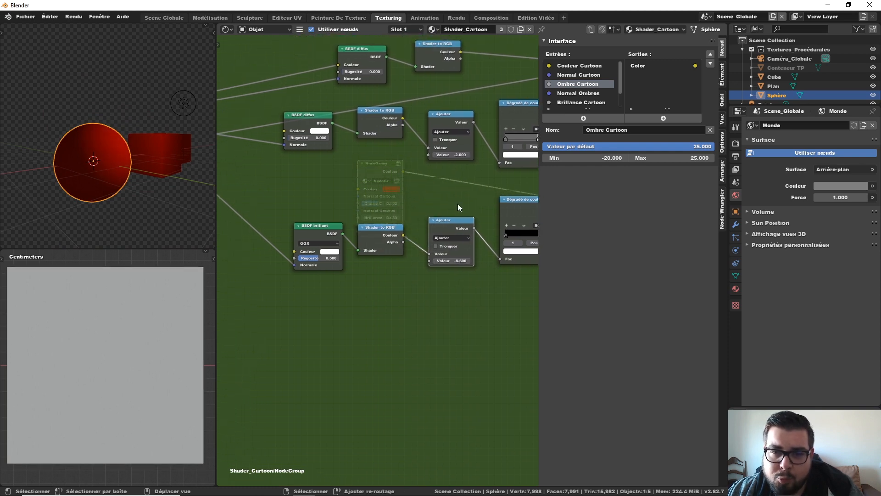
pyautogui.moveTo(439, 163); pyautogui.dragTo(458, 172, button='middle')
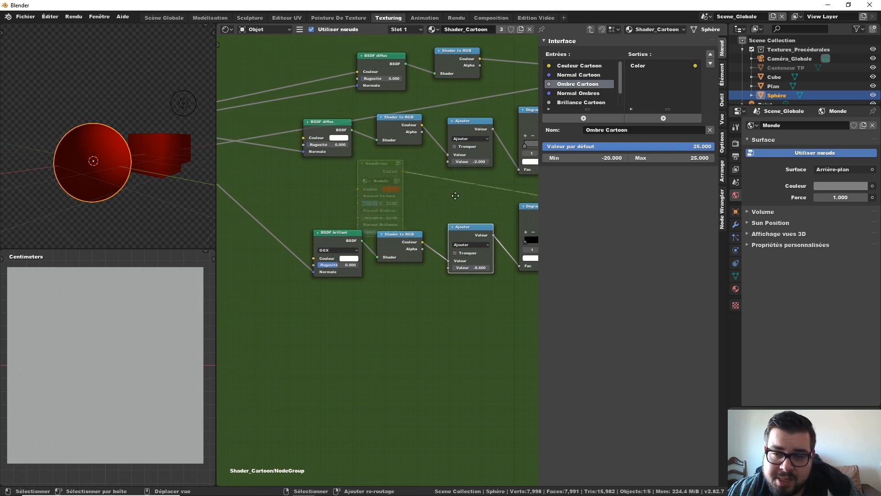
pyautogui.moveTo(453, 192); pyautogui.dragTo(505, 169, button='middle')
pyautogui.scroll(-2, 505, 169)
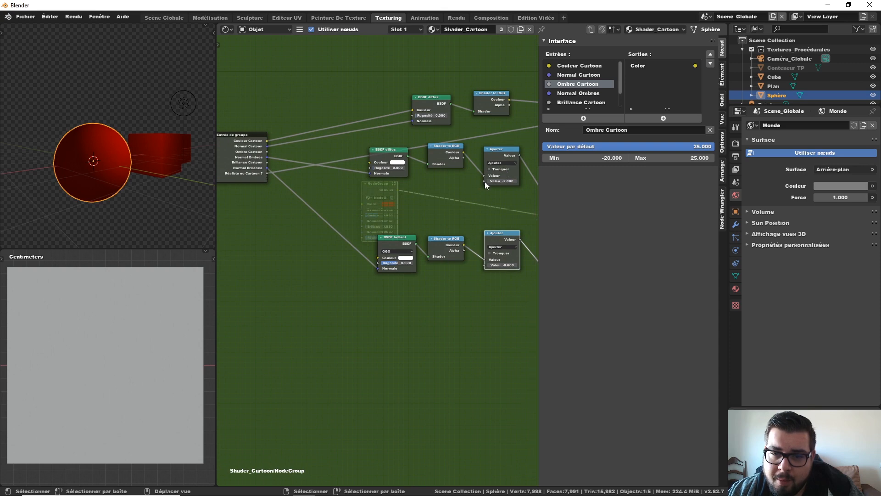
pyautogui.moveTo(482, 182)
pyautogui.mouseDown()
pyautogui.moveTo(360, 180)
pyautogui.moveTo(267, 152)
pyautogui.mouseUp()
pyautogui.moveTo(484, 265); pyautogui.dragTo(263, 164)
# Set the Ombre Cartoon input's Min to -5 and Max to 2 in the group interface
pyautogui.moveTo(418, 219); pyautogui.dragTo(397, 231, button='middle')
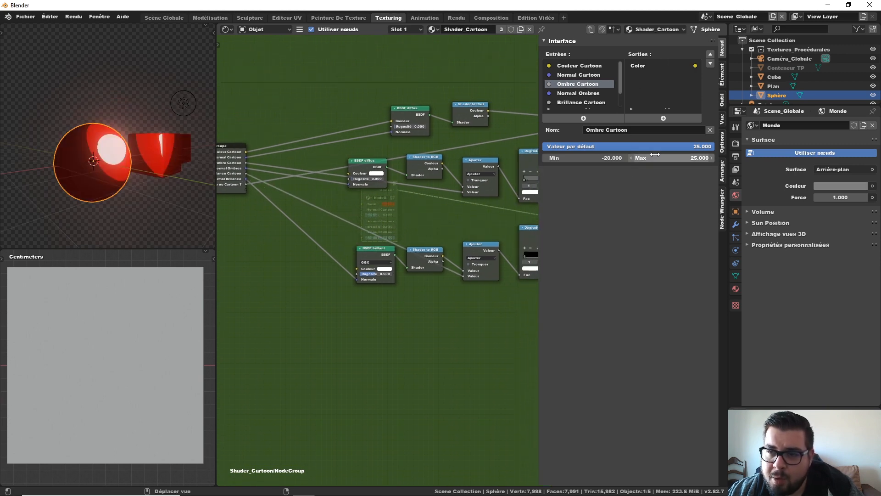
pyautogui.click(590, 159)
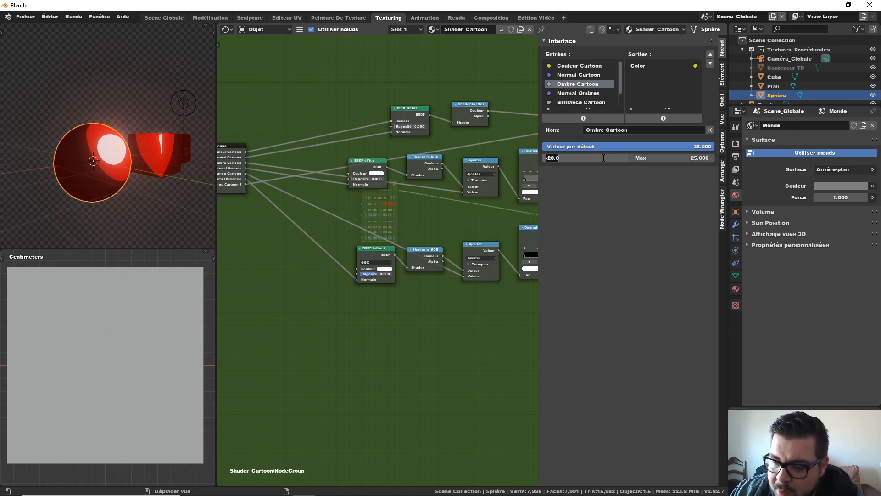
pyautogui.write('-5')
pyautogui.press('Return')
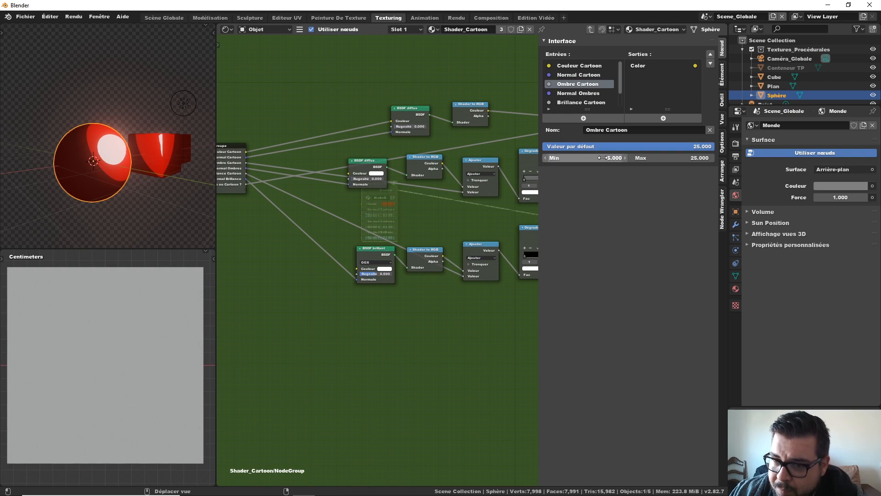
pyautogui.click(663, 160)
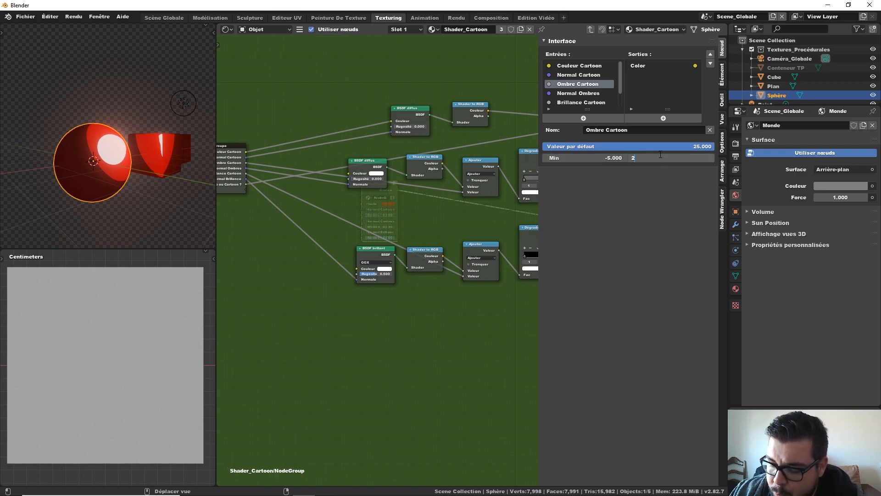
pyautogui.press('Return')
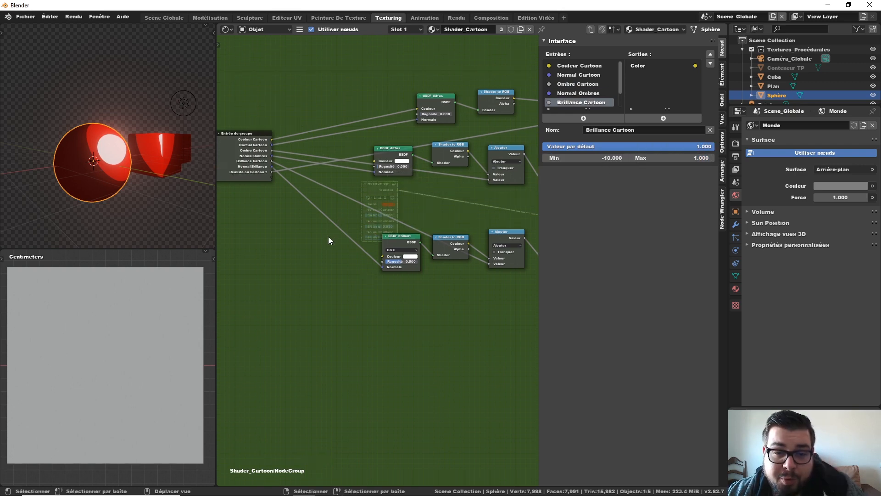
# Leave the group, then reposition the NodeGroup node and widen it to fit the full input names
pyautogui.press('Tab')
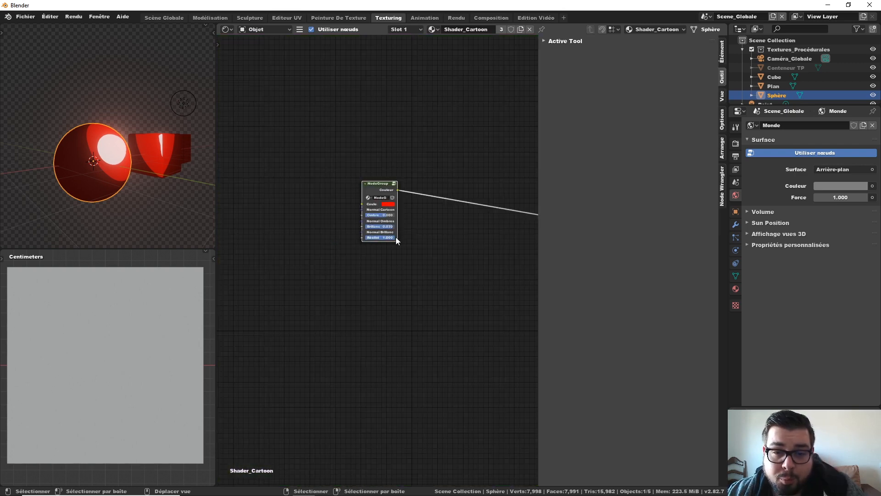
pyautogui.moveTo(469, 233); pyautogui.dragTo(327, 209, button='middle')
pyautogui.moveTo(237, 167); pyautogui.dragTo(306, 188)
pyautogui.moveTo(316, 237); pyautogui.dragTo(359, 235, button='middle')
pyautogui.scroll(5, 356, 226)
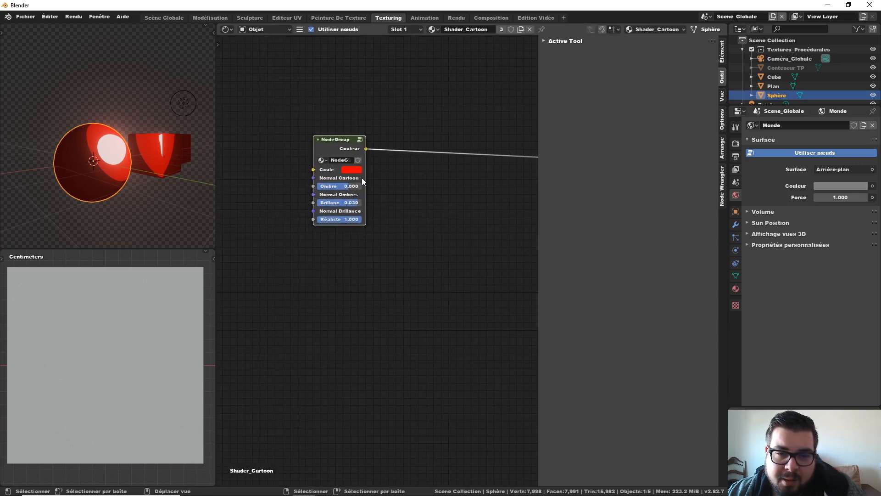
pyautogui.moveTo(366, 175); pyautogui.dragTo(429, 177)
# Change the node's Couleur Cartoon to a lighter coral red and lower Ombre Cartoon to about -2.04
pyautogui.moveTo(399, 189); pyautogui.dragTo(375, 187, button='middle')
pyautogui.scroll(-1, 363, 177)
pyautogui.click(395, 184)
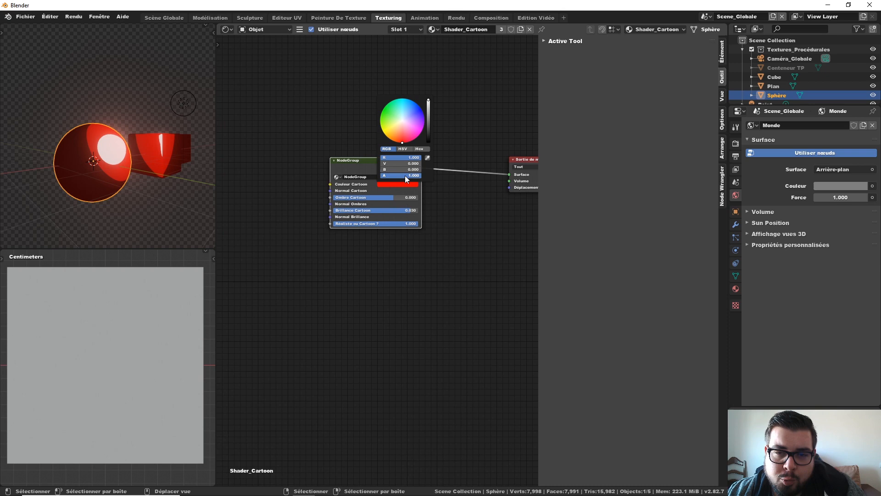
pyautogui.click(421, 119)
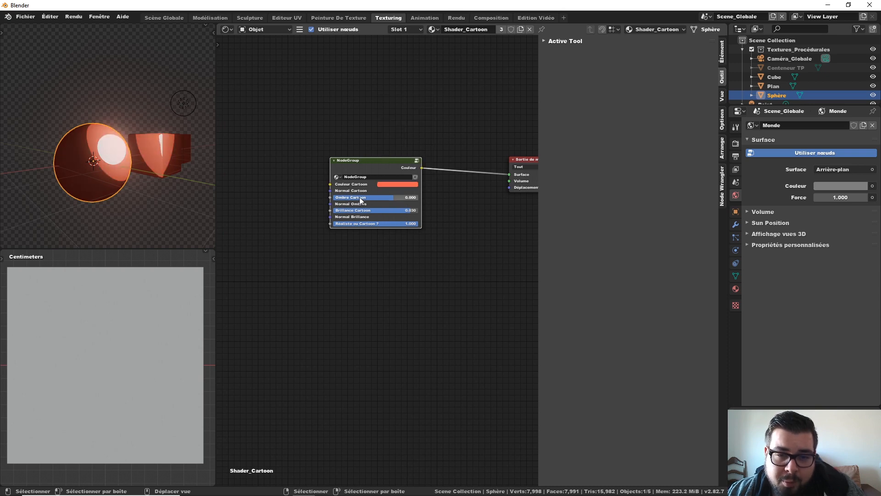
pyautogui.moveTo(359, 197)
pyautogui.mouseDown()
pyautogui.moveTo(340, 197)
pyautogui.moveTo(360, 210)
pyautogui.moveTo(350, 197)
pyautogui.mouseUp()
# Reopen the group, set the Ombre Cartoon input's Min to -3, and return to the material nodes
pyautogui.press('Tab')
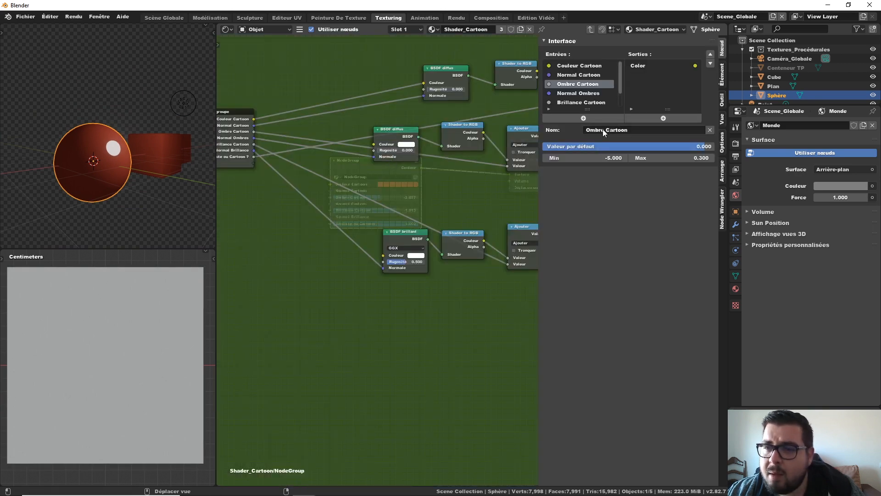
pyautogui.doubleClick(585, 158)
pyautogui.write('-5.0')
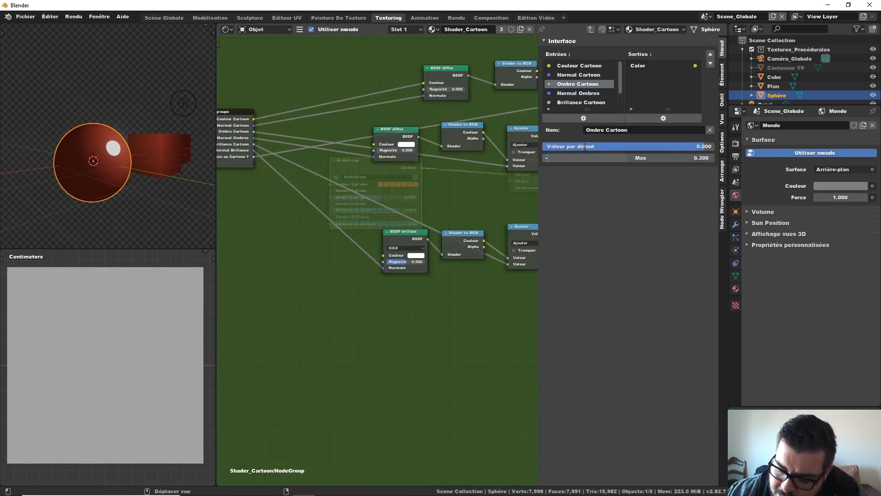
pyautogui.press('Return')
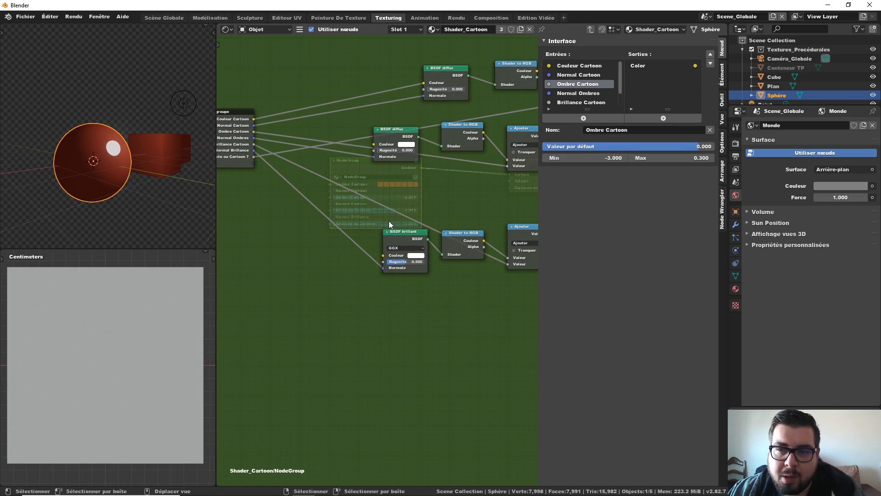
pyautogui.press('Tab')
pyautogui.write('-3')
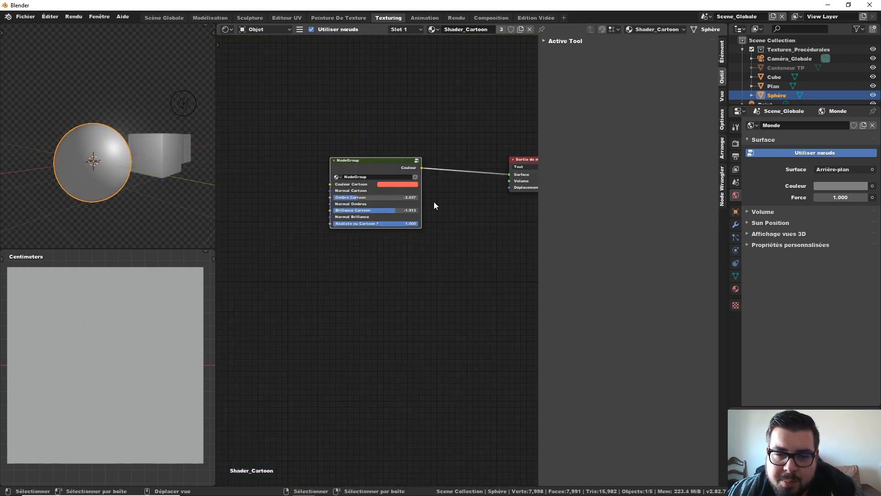
pyautogui.press('Return')
# Raise Ombre Cartoon to 0.300 on the NodeGroup node and test Brillance Cartoon at 1 and at lower values
pyautogui.moveTo(367, 198); pyautogui.dragTo(410, 197)
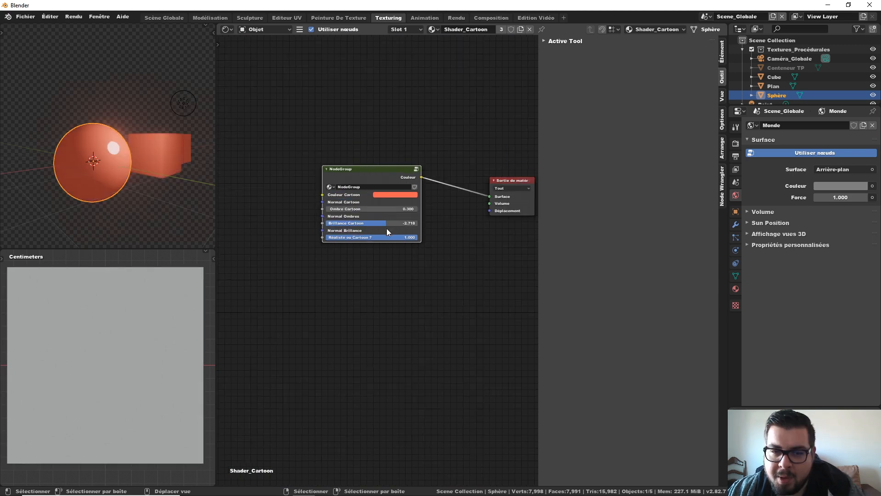
pyautogui.doubleClick(393, 223)
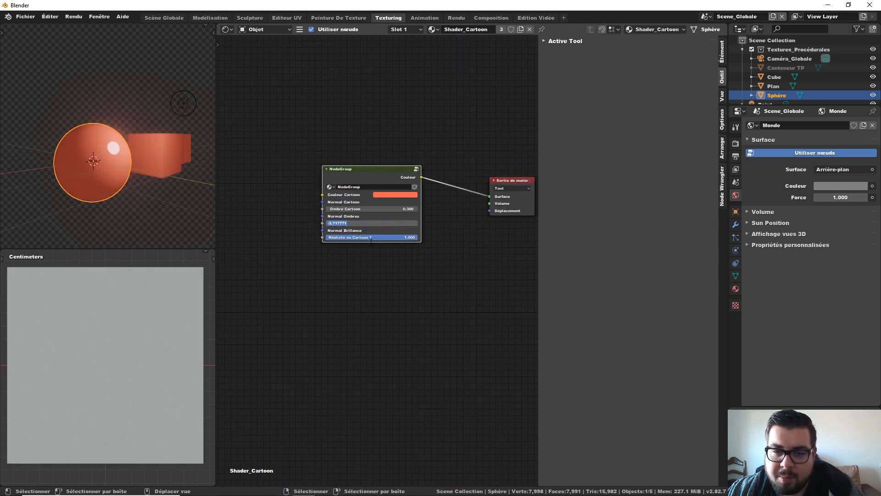
pyautogui.write('1')
pyautogui.press('Return')
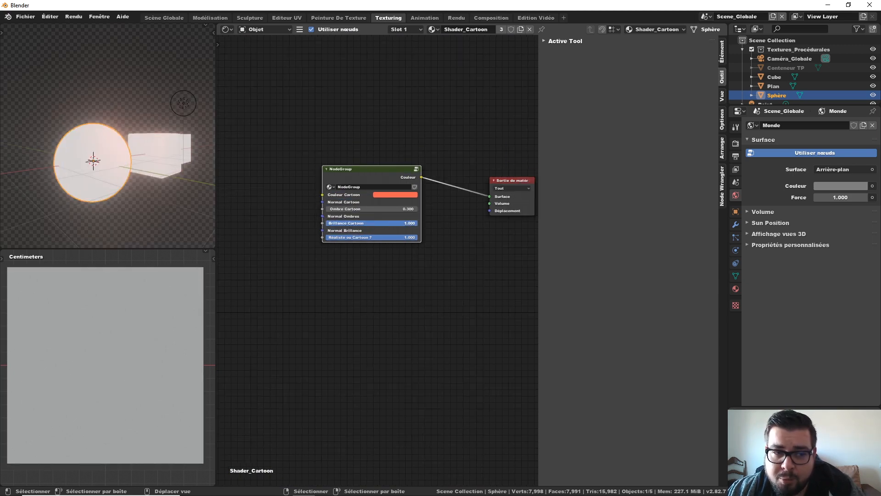
pyautogui.moveTo(391, 223)
pyautogui.mouseDown()
pyautogui.moveTo(366, 223)
pyautogui.moveTo(387, 224)
pyautogui.mouseUp()
# Reopen the group, set the Brillance Cartoon input's Max to 0.3, and test the gloss on the NodeGroup node
pyautogui.press('Tab')
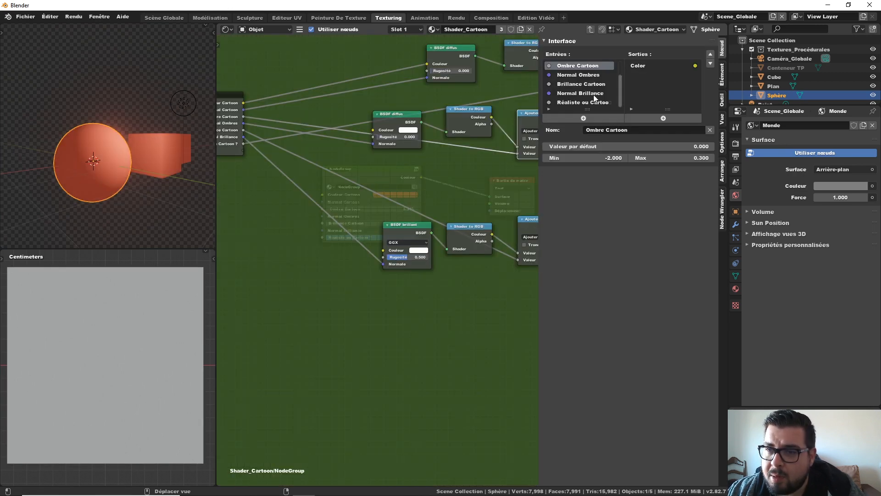
pyautogui.click(587, 85)
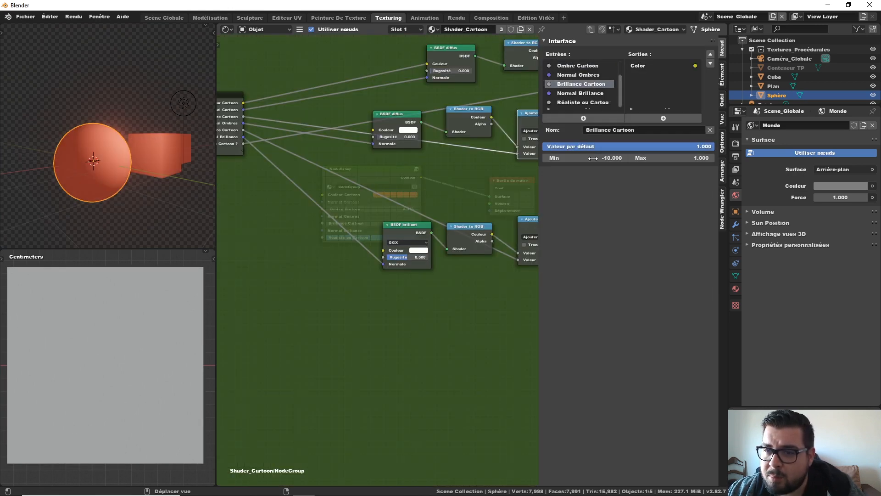
pyautogui.click(666, 158)
pyautogui.write('0.3')
pyautogui.press('Return')
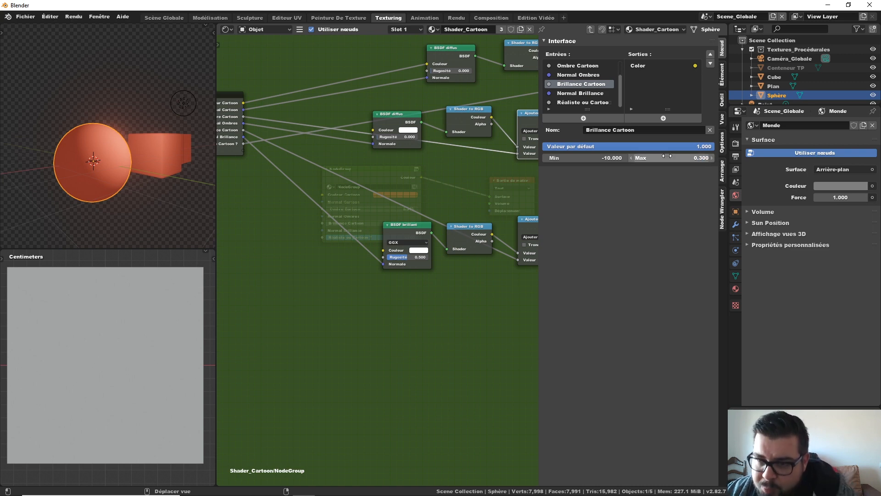
pyautogui.press('Tab')
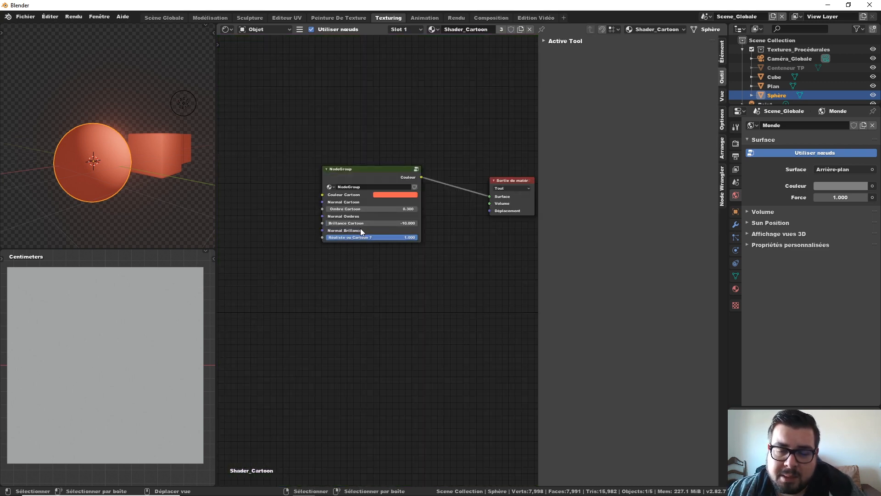
pyautogui.moveTo(365, 222); pyautogui.dragTo(401, 222)
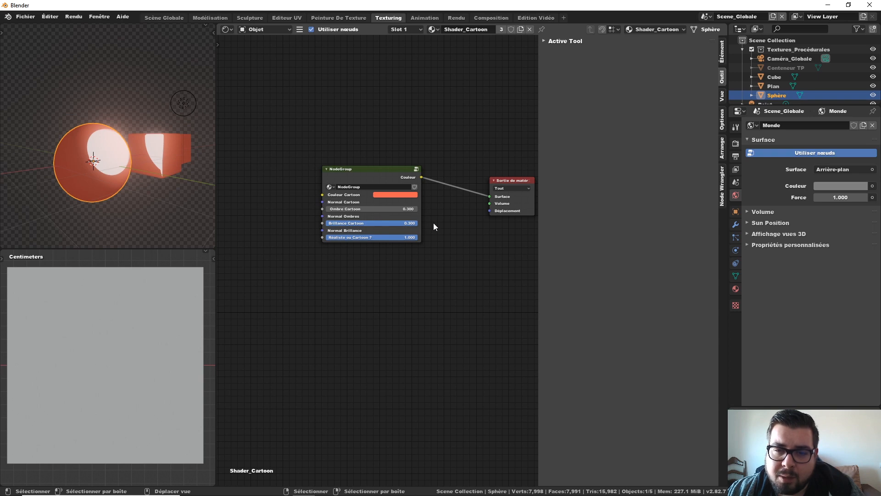
# Set the Brillance Cartoon input's Max to 0.4, then test the node's gloss at 0.4 and its Réaliste ou Cartoon blend
pyautogui.press('Tab')
pyautogui.click(696, 158)
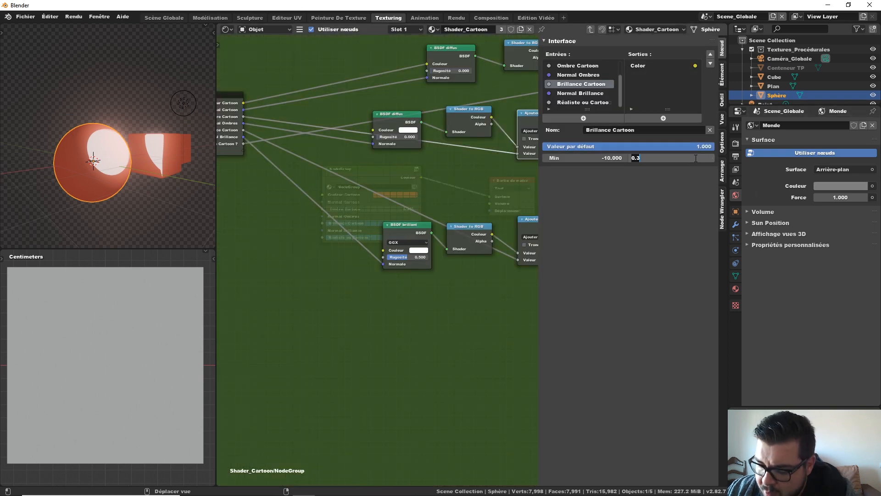
pyautogui.write('0.3')
pyautogui.press('Return')
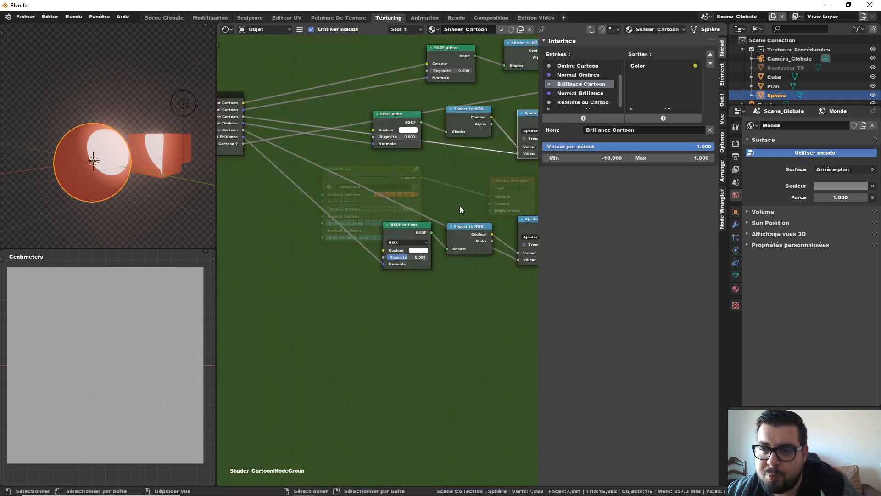
pyautogui.press('Tab')
pyautogui.moveTo(359, 225); pyautogui.dragTo(398, 225)
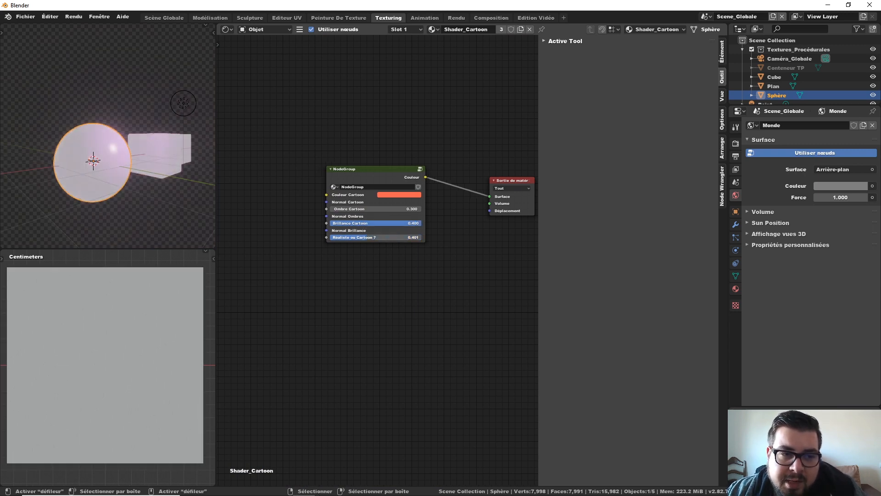
pyautogui.moveTo(421, 238)
pyautogui.mouseDown()
pyautogui.moveTo(330, 237)
pyautogui.moveTo(421, 238)
pyautogui.mouseUp()
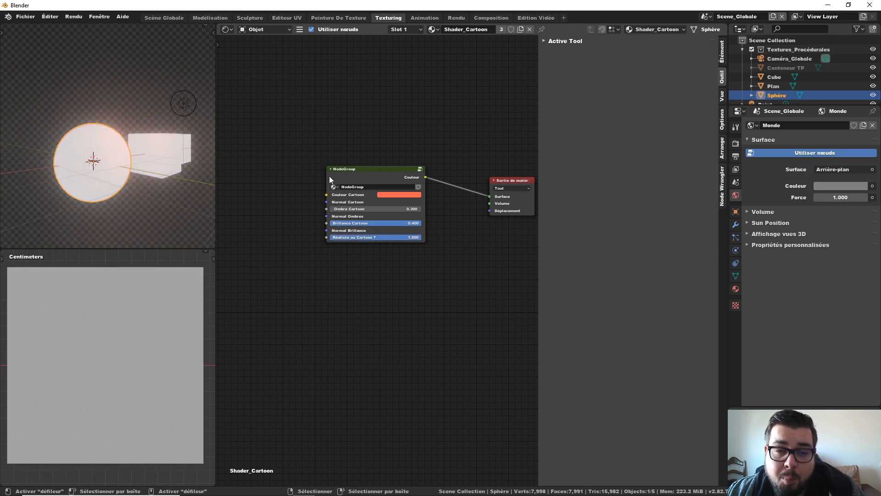
# Open the NodeGroup's contents and move the Group Input node well clear of the shader nodes
pyautogui.click(361, 172)
pyautogui.press('Tab')
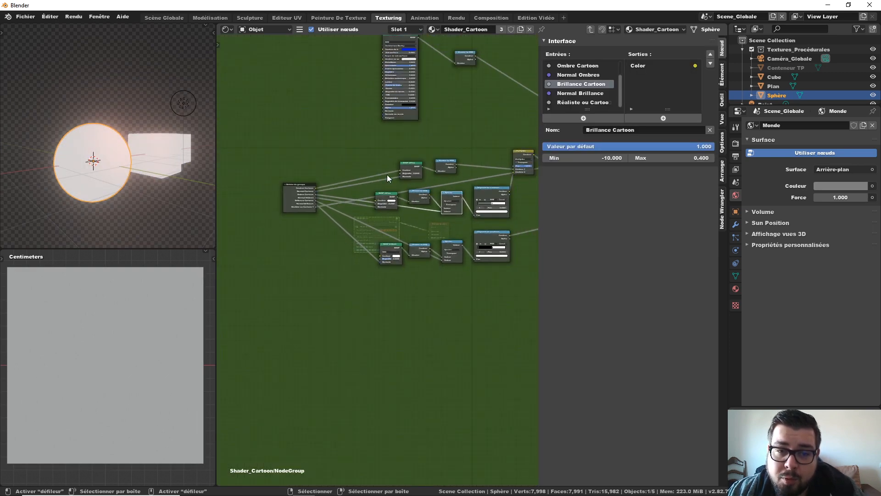
pyautogui.moveTo(387, 174); pyautogui.dragTo(426, 198, button='middle')
pyautogui.moveTo(351, 207); pyautogui.dragTo(268, 139)
pyautogui.moveTo(316, 125); pyautogui.dragTo(329, 171, button='middle')
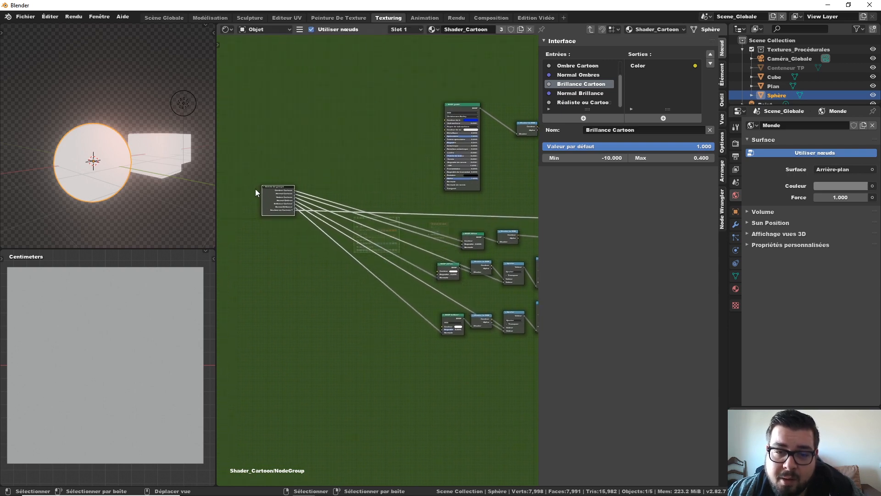
pyautogui.click(264, 187)
pyautogui.moveTo(273, 187); pyautogui.dragTo(293, 171)
pyautogui.moveTo(361, 127); pyautogui.dragTo(348, 141, button='middle')
pyautogui.scroll(4, 369, 147)
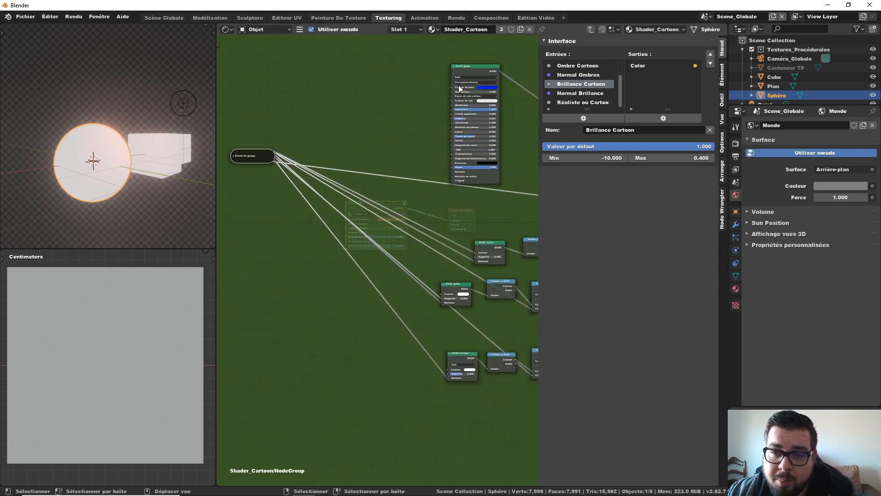
# Expand the collapsed Group Input node to expose its sockets for linking
pyautogui.moveTo(451, 87); pyautogui.dragTo(298, 159)
pyautogui.press('Tab')
pyautogui.press('Tab')
pyautogui.click(266, 157)
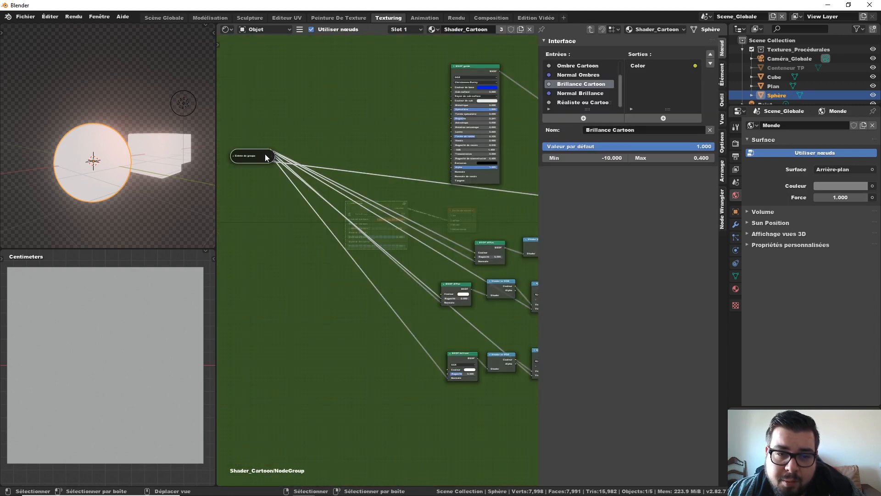
pyautogui.click(234, 156)
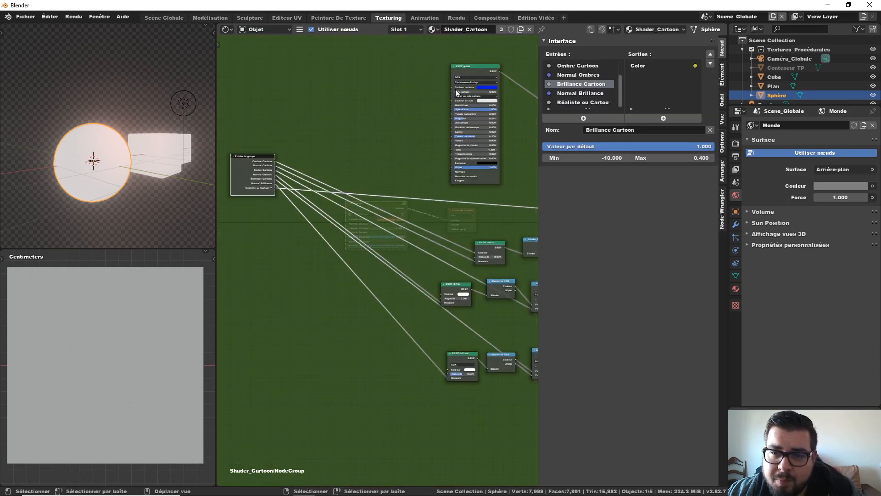
# Expose the BSDF guidé node's inputs from Couleur de base through Lustre as new sockets on the Group Input node
pyautogui.scroll(2, 465, 76)
pyautogui.keyDown('shift'); pyautogui.scroll(2, 465, 76); pyautogui.keyUp('shift')
pyautogui.moveTo(475, 67); pyautogui.dragTo(252, 199)
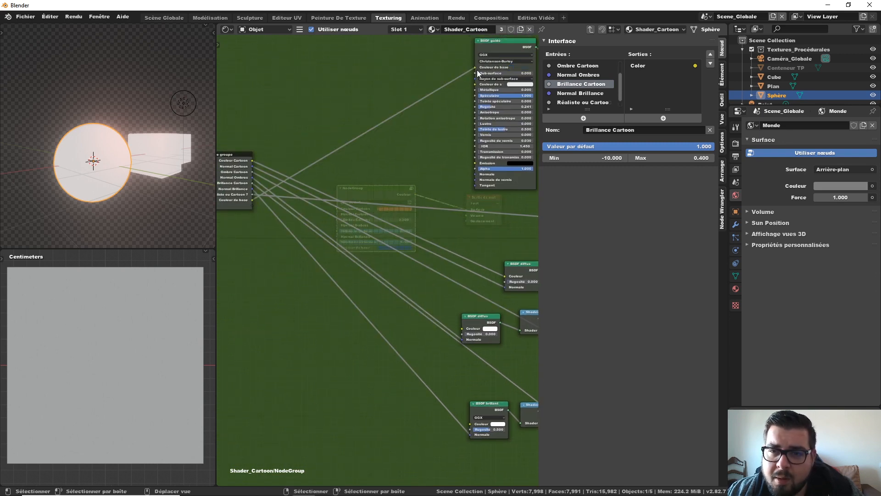
pyautogui.moveTo(474, 73)
pyautogui.mouseDown()
pyautogui.moveTo(351, 164)
pyautogui.moveTo(252, 207)
pyautogui.mouseUp()
pyautogui.moveTo(476, 77); pyautogui.dragTo(282, 194)
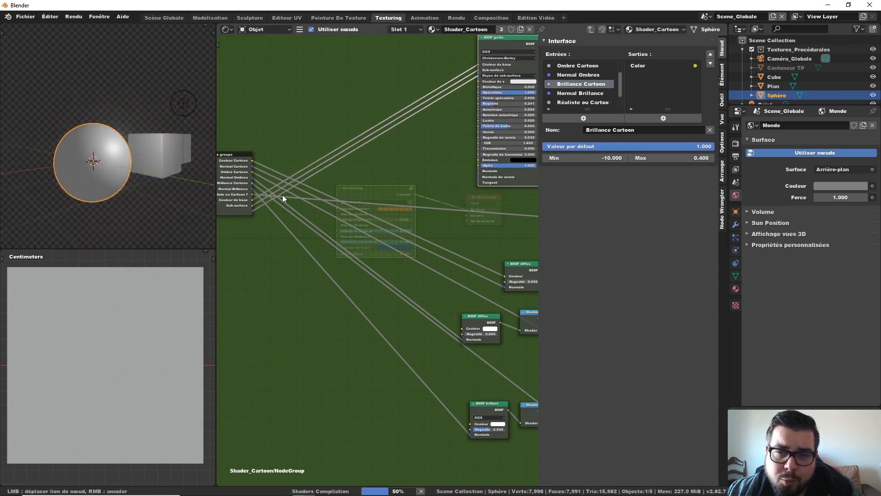
pyautogui.moveTo(479, 81); pyautogui.dragTo(252, 222)
pyautogui.moveTo(478, 92); pyautogui.dragTo(252, 239)
pyautogui.moveTo(479, 109); pyautogui.dragTo(252, 245)
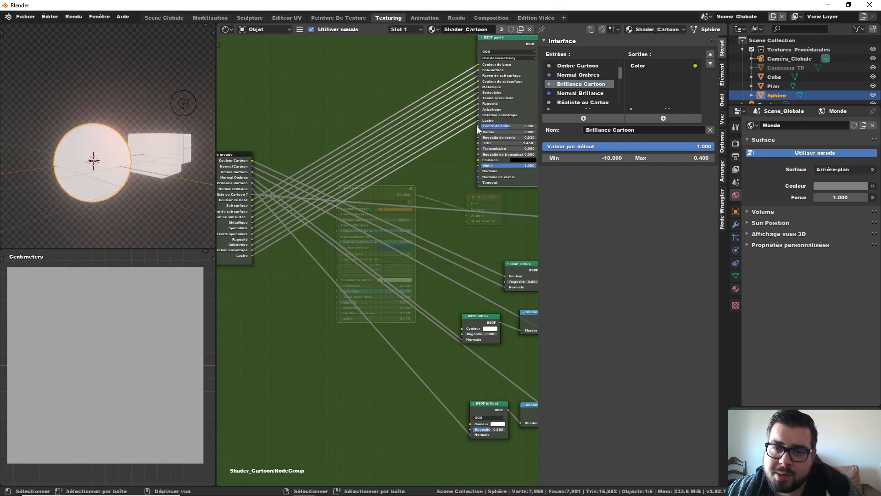
# Link the BSDF guidé inputs from Teinte de lustre through Rugosité de transmission to new Group Input sockets
pyautogui.moveTo(478, 131); pyautogui.dragTo(252, 266)
pyautogui.moveTo(479, 137); pyautogui.dragTo(252, 272)
pyautogui.moveTo(478, 143); pyautogui.dragTo(252, 278)
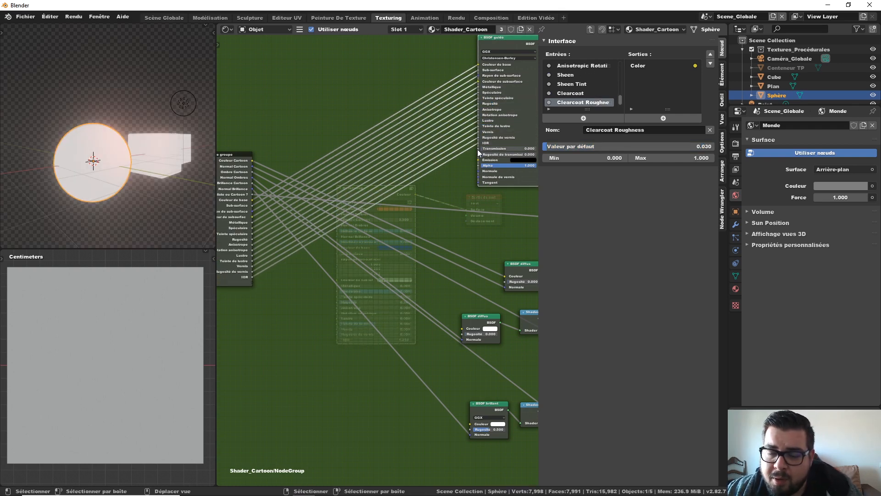
pyautogui.moveTo(479, 143); pyautogui.dragTo(251, 284)
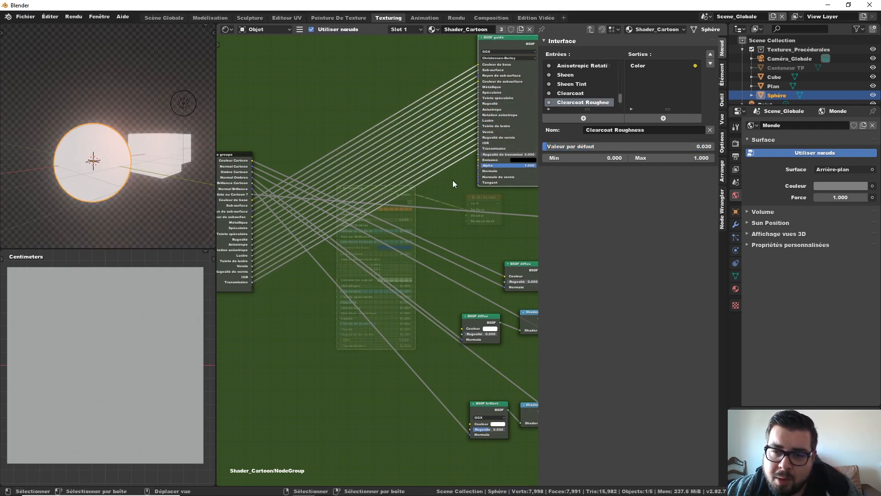
pyautogui.moveTo(478, 154); pyautogui.dragTo(250, 287)
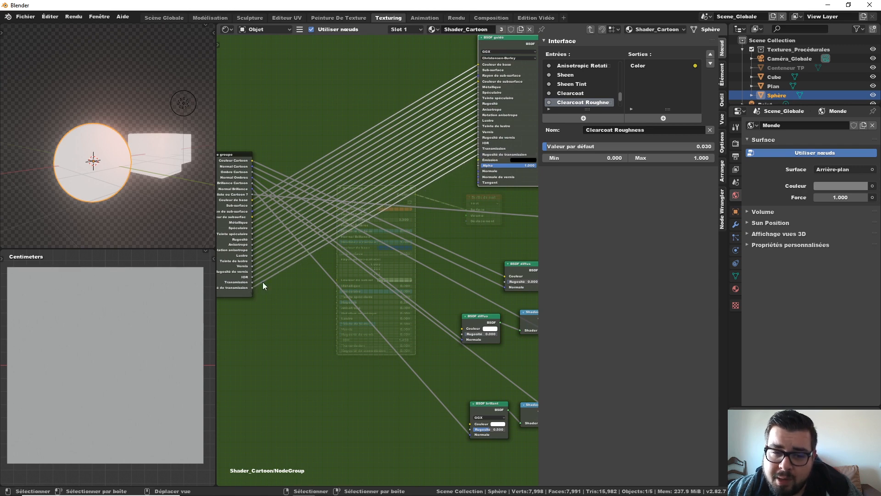
# Link the remaining BSDF guidé inputs, Émission, Alpha, Normale, Normale de vernis and Tangent, to new Group Input sockets
pyautogui.moveTo(479, 160); pyautogui.dragTo(252, 293)
pyautogui.moveTo(478, 165); pyautogui.dragTo(252, 298)
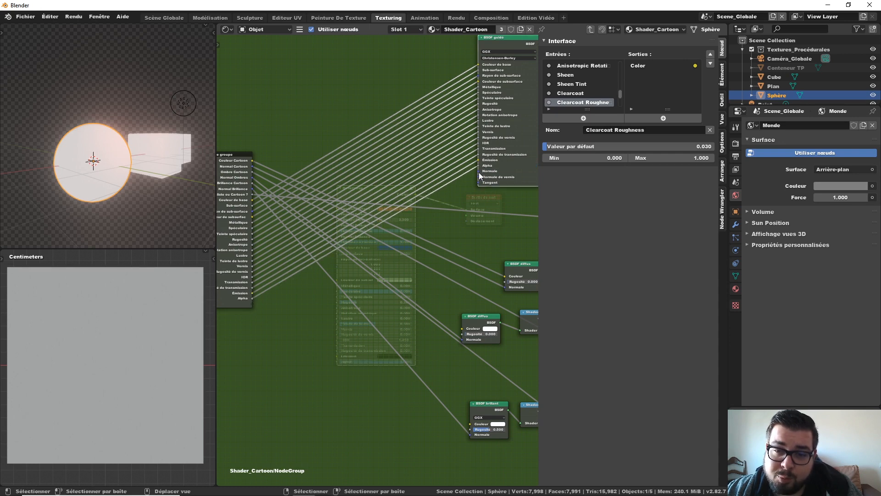
pyautogui.moveTo(479, 172); pyautogui.dragTo(487, 213)
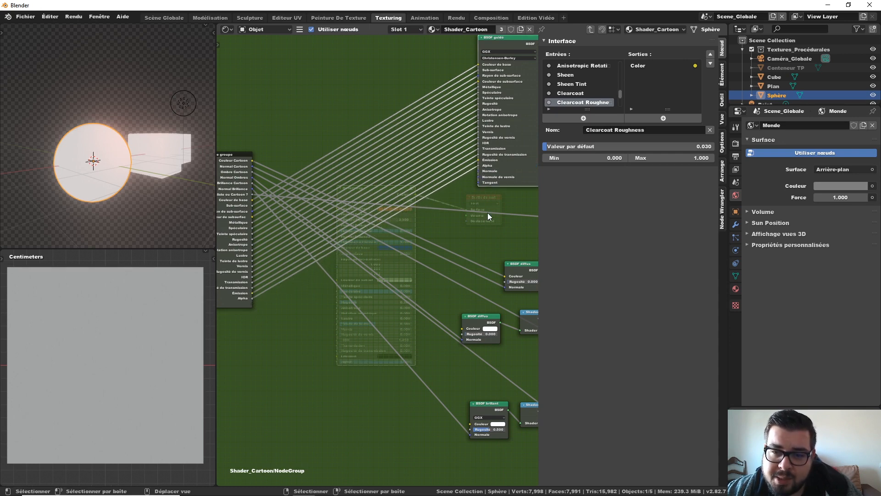
pyautogui.moveTo(478, 171); pyautogui.dragTo(252, 305)
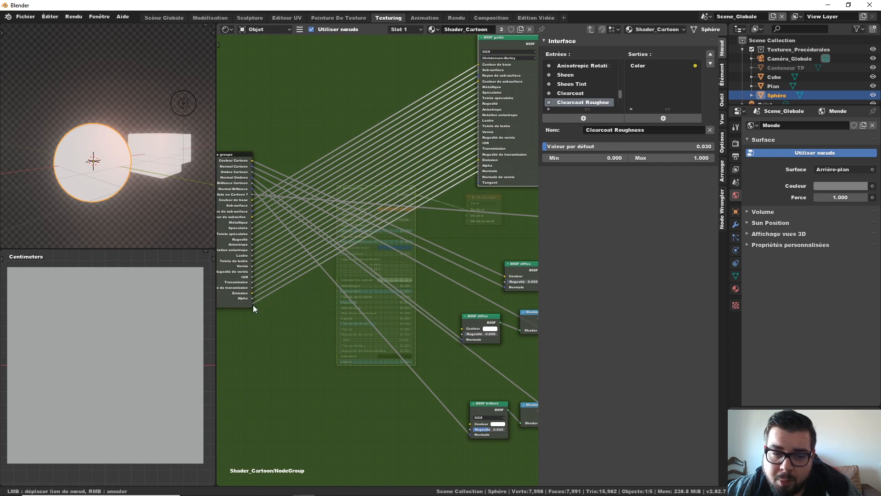
pyautogui.moveTo(479, 177); pyautogui.dragTo(253, 310)
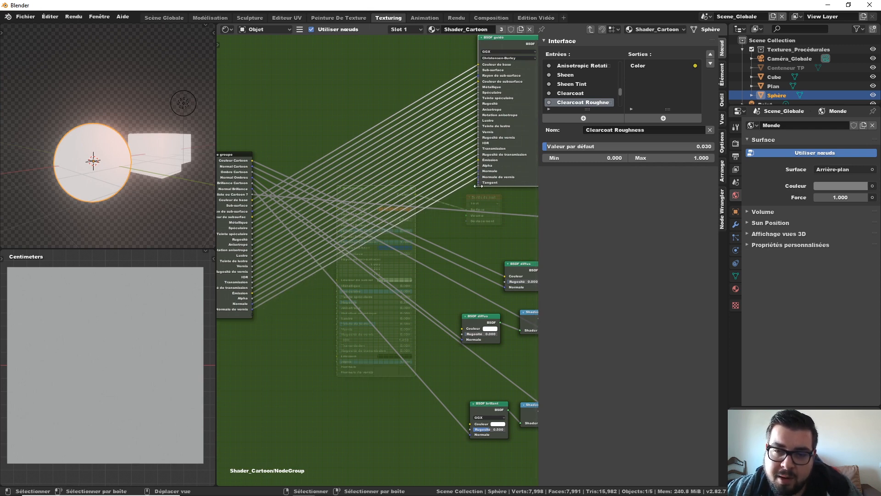
pyautogui.moveTo(478, 182); pyautogui.dragTo(247, 313)
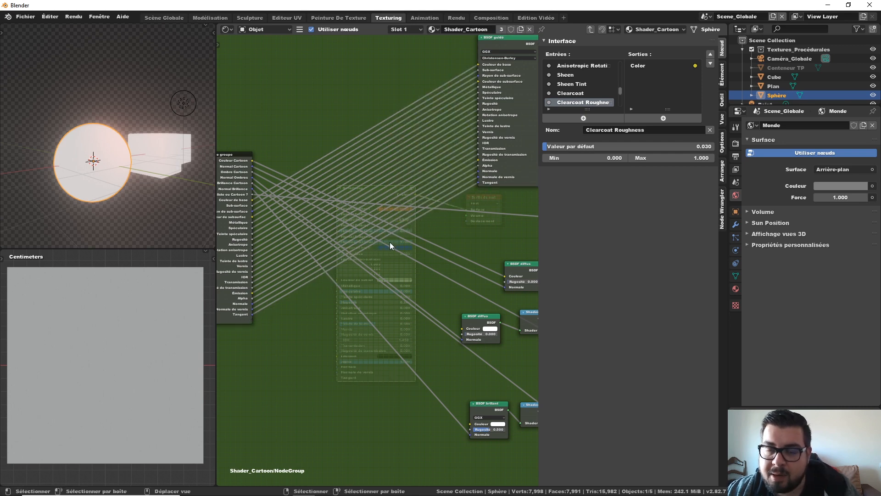
# Return to the material nodes and test the Réaliste ou Cartoon blend on the NodeGroup node, keeping it at 1.000
pyautogui.scroll(-4, 390, 244)
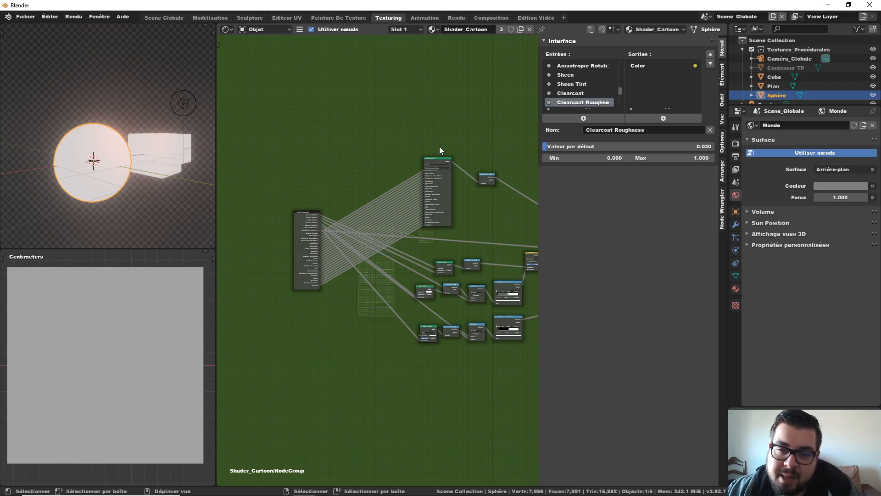
pyautogui.scroll(-5, 462, 159)
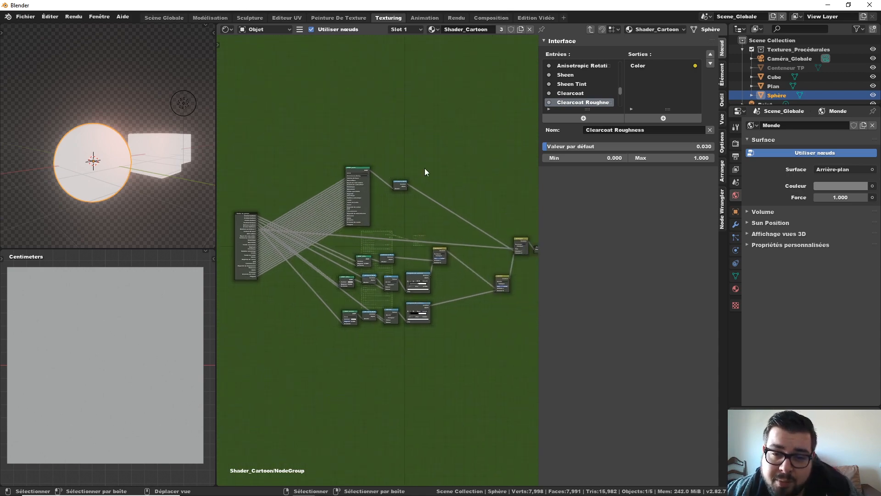
pyautogui.press('Tab')
pyautogui.scroll(5, 420, 195)
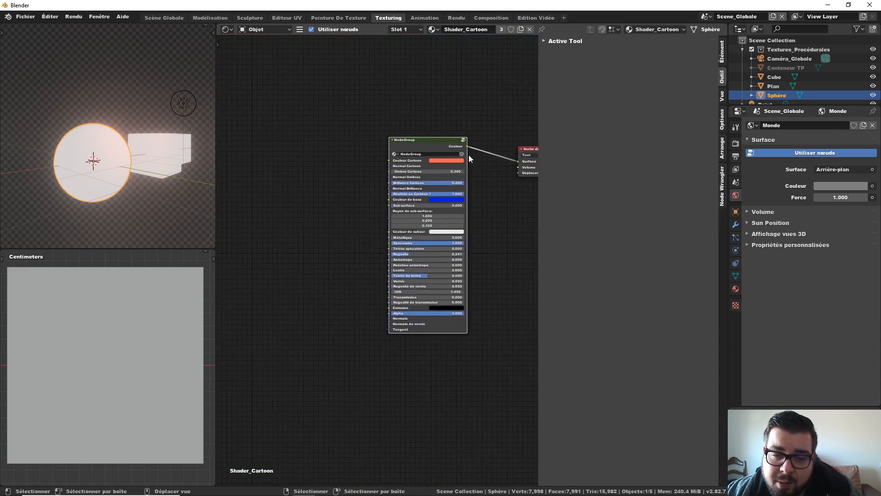
pyautogui.moveTo(477, 185); pyautogui.dragTo(437, 178, button='middle')
pyautogui.scroll(2, 437, 177)
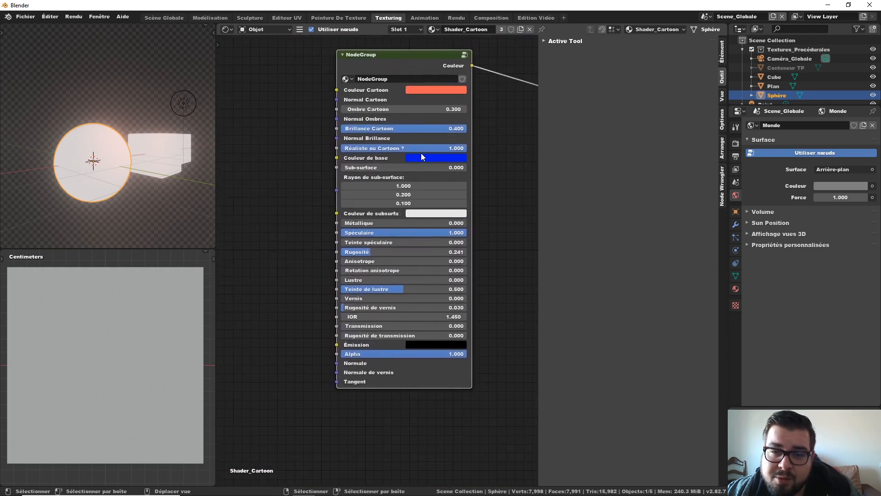
pyautogui.moveTo(462, 149)
pyautogui.mouseDown()
pyautogui.moveTo(339, 149)
pyautogui.moveTo(465, 149)
pyautogui.mouseUp()
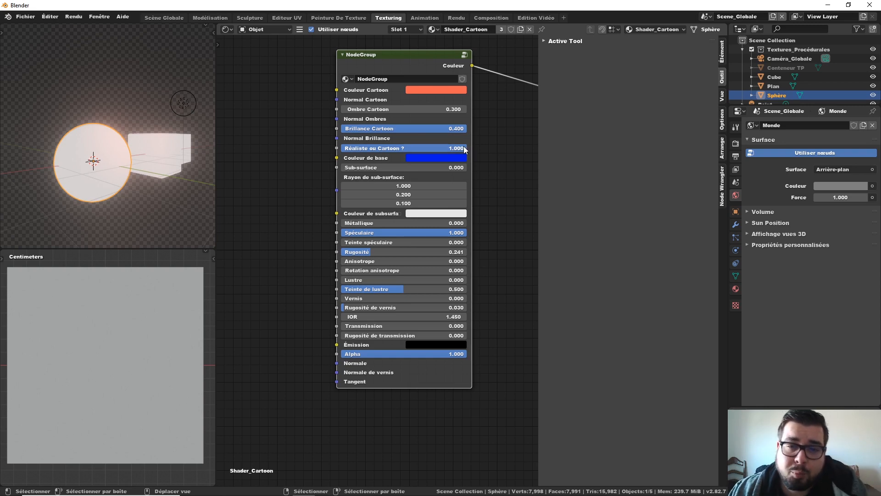
pyautogui.moveTo(452, 147)
pyautogui.mouseDown()
pyautogui.moveTo(340, 148)
pyautogui.moveTo(464, 148)
pyautogui.mouseUp()
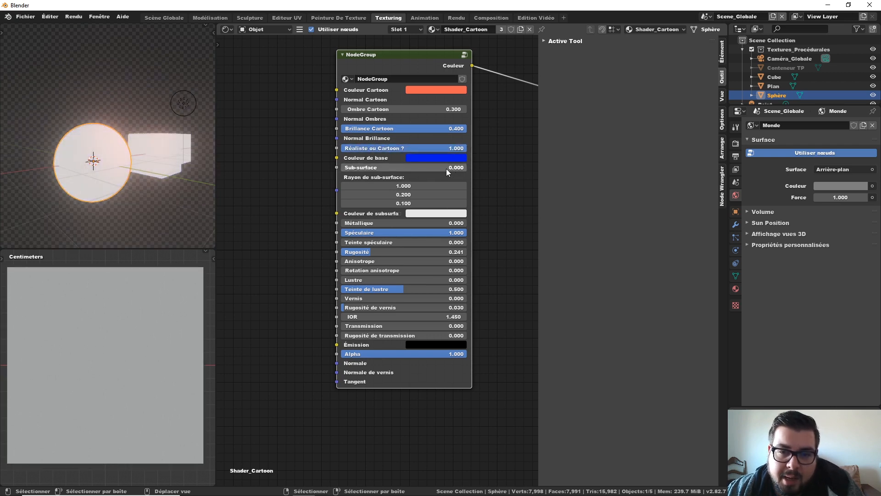
# Lower Brillance Cartoon to about -0.325 and change Couleur Cartoon to a fully saturated red
pyautogui.moveTo(454, 149)
pyautogui.mouseDown()
pyautogui.moveTo(342, 147)
pyautogui.moveTo(467, 148)
pyautogui.moveTo(385, 128)
pyautogui.mouseUp()
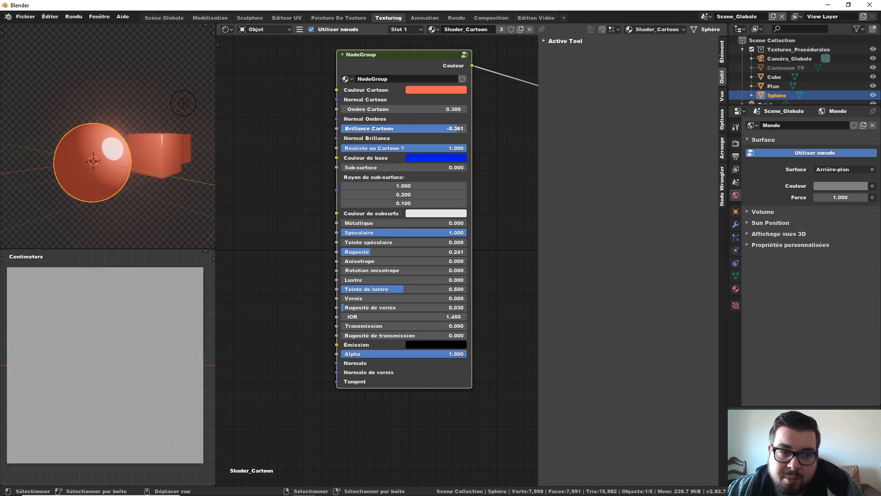
pyautogui.click(454, 90)
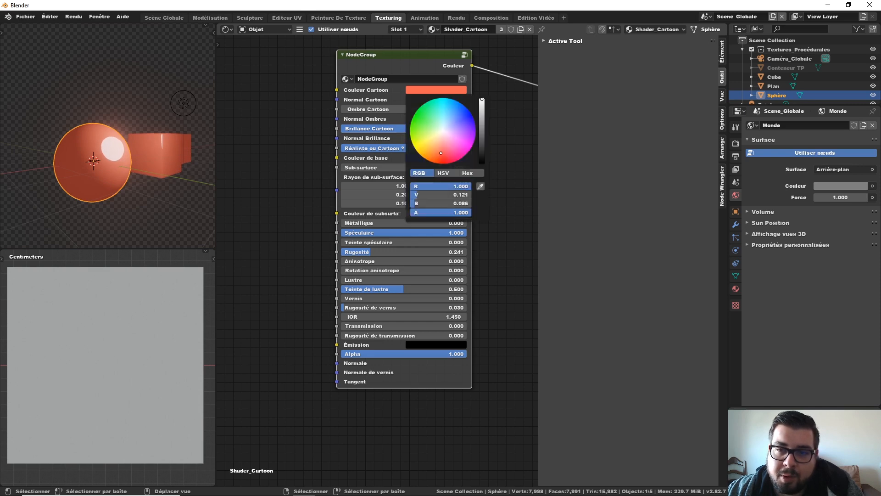
pyautogui.moveTo(441, 153); pyautogui.dragTo(441, 163)
pyautogui.moveTo(377, 150); pyautogui.dragTo(379, 183, button='middle')
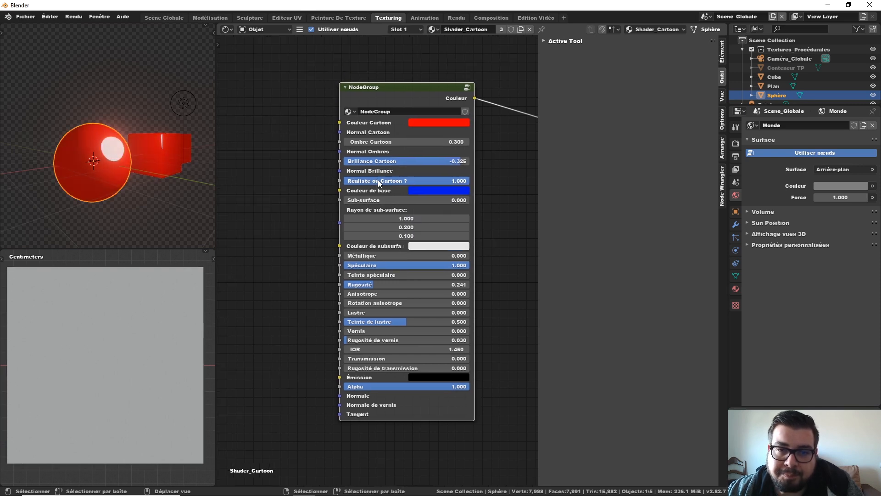
pyautogui.scroll(-1, 271, 219)
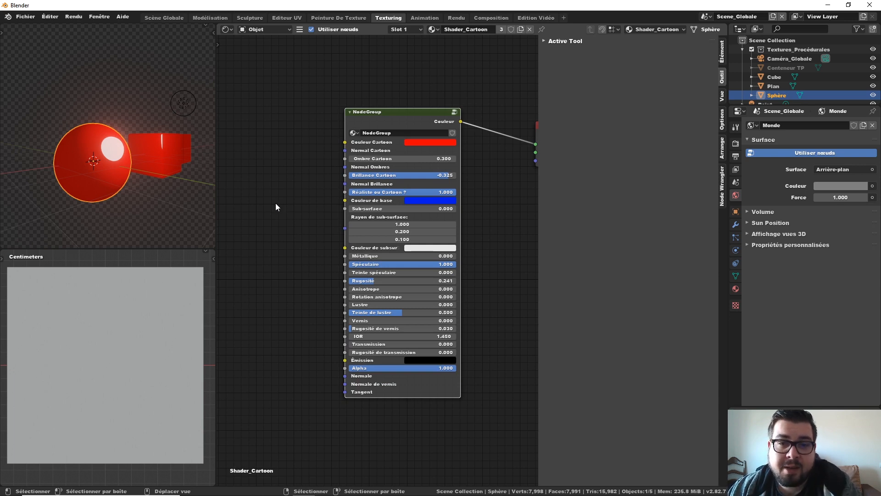
# Reposition the NodeGroup node slightly and rename its node group to Shader_Cartoon
pyautogui.moveTo(392, 124); pyautogui.dragTo(394, 129)
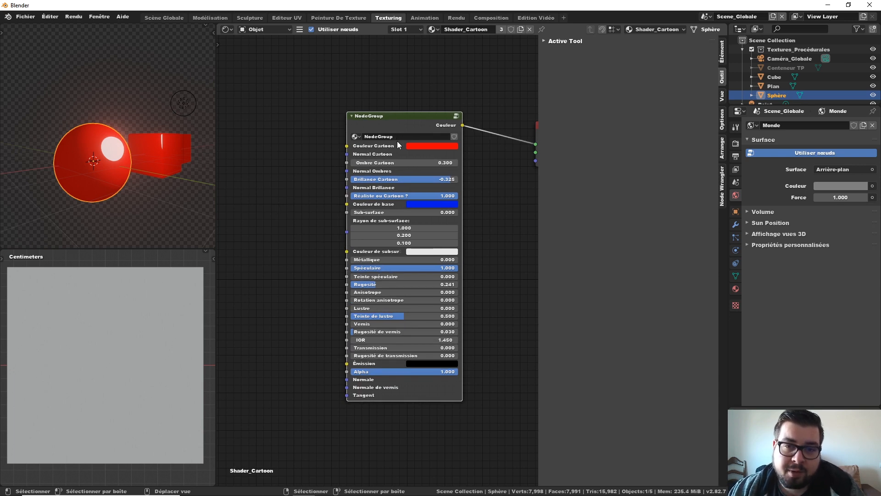
pyautogui.click(398, 137)
pyautogui.write('Shader_Caro')
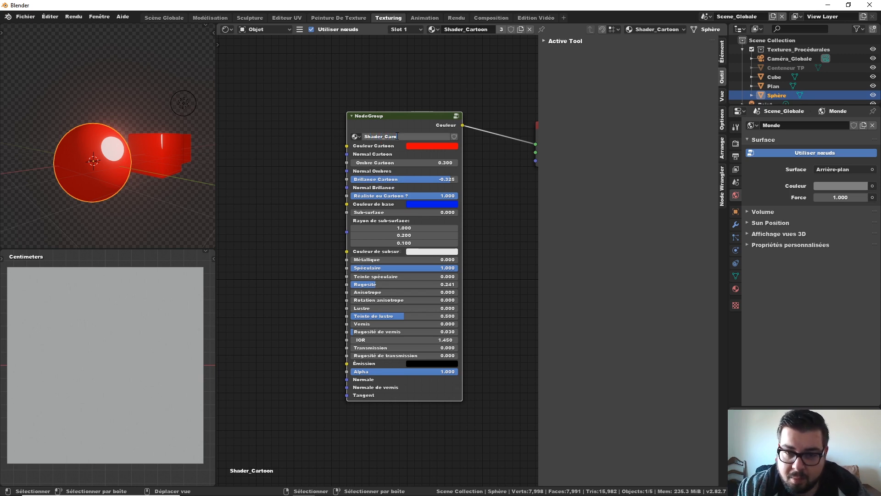
pyautogui.press('BackSpace')
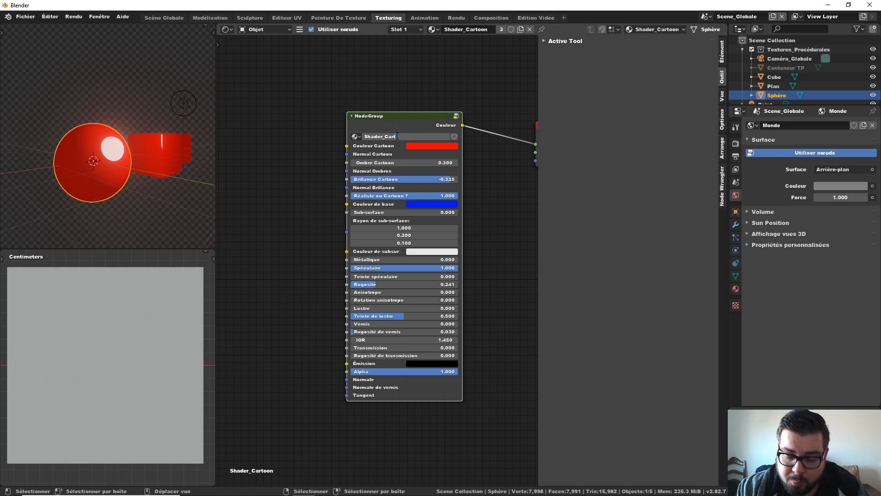
pyautogui.press('Return')
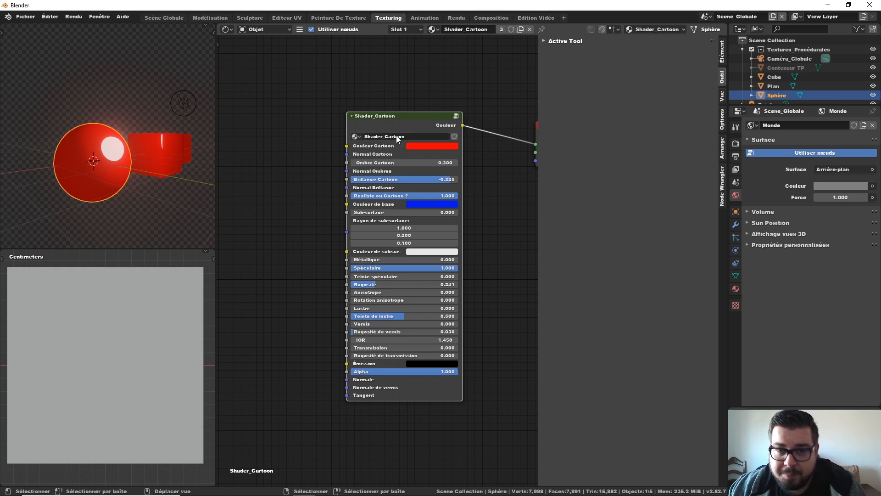
# Show the Shader_Cartoon group node's item properties, keep its name as Groupe, and enable a custom node colour
pyautogui.moveTo(449, 117); pyautogui.dragTo(417, 117, button='middle')
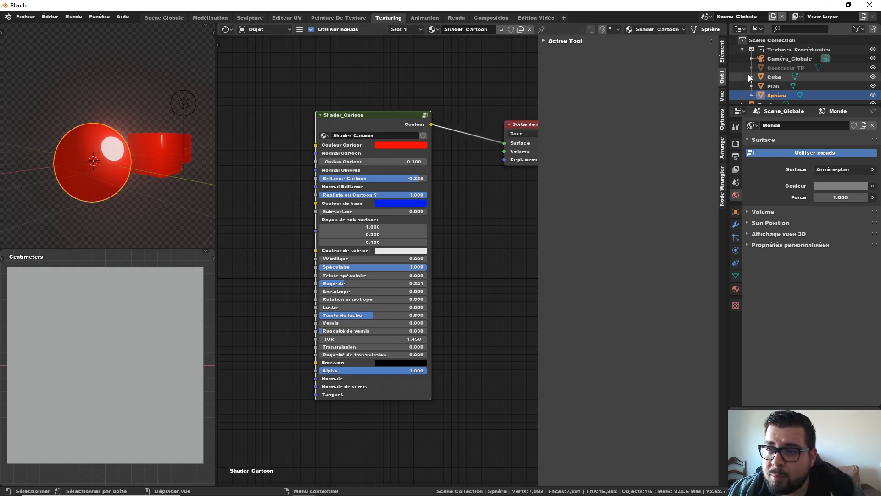
pyautogui.click(723, 52)
pyautogui.moveTo(424, 130); pyautogui.dragTo(482, 142, button='middle')
pyautogui.hotkey('shift', 'a')
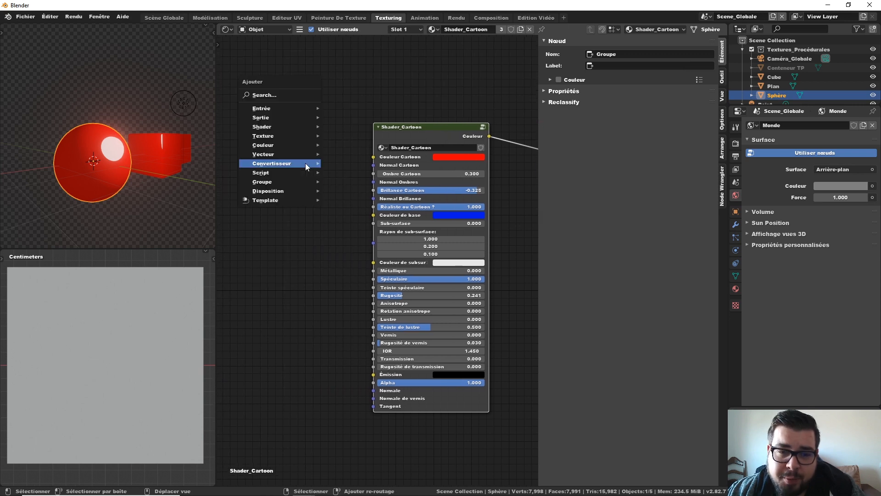
pyautogui.moveTo(281, 181)
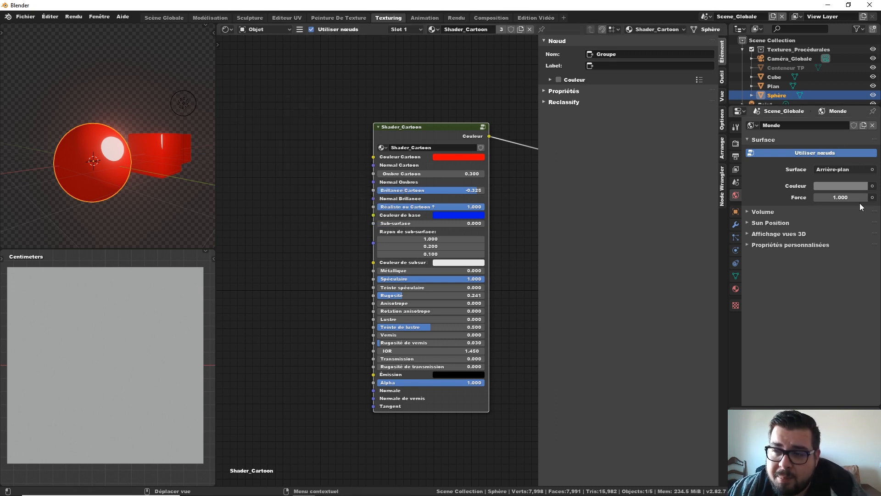
pyautogui.click(625, 53)
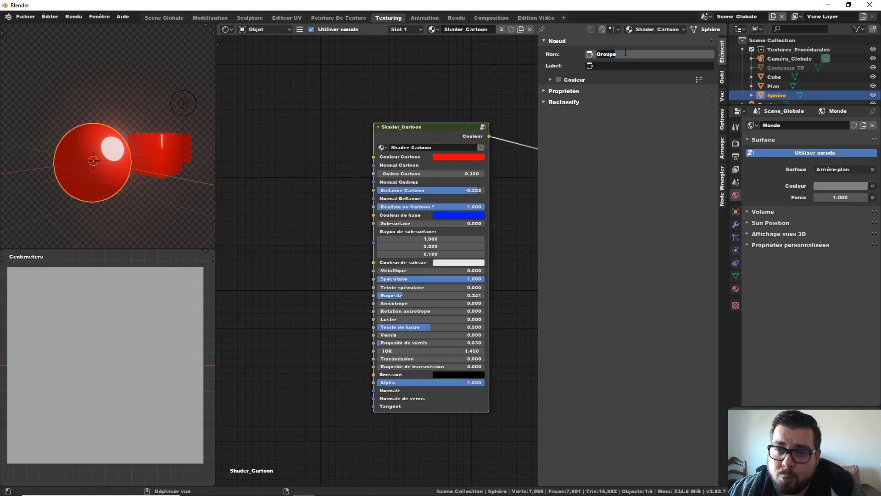
pyautogui.press('Return')
pyautogui.click(558, 80)
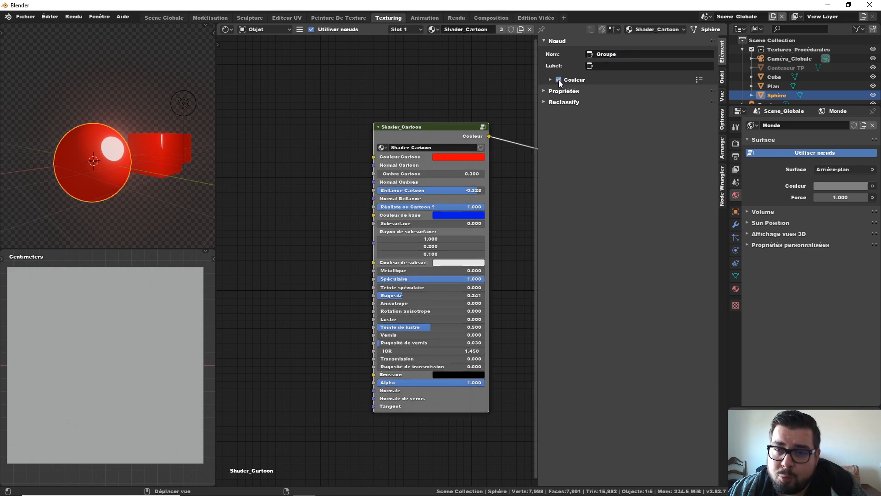